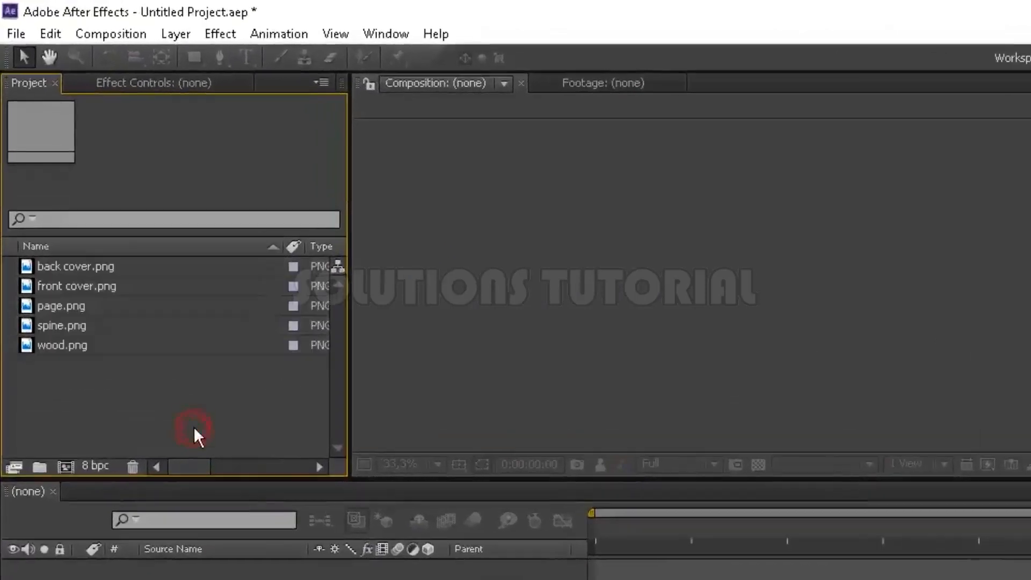
- Create a new project folder named image
right_click(98, 422)
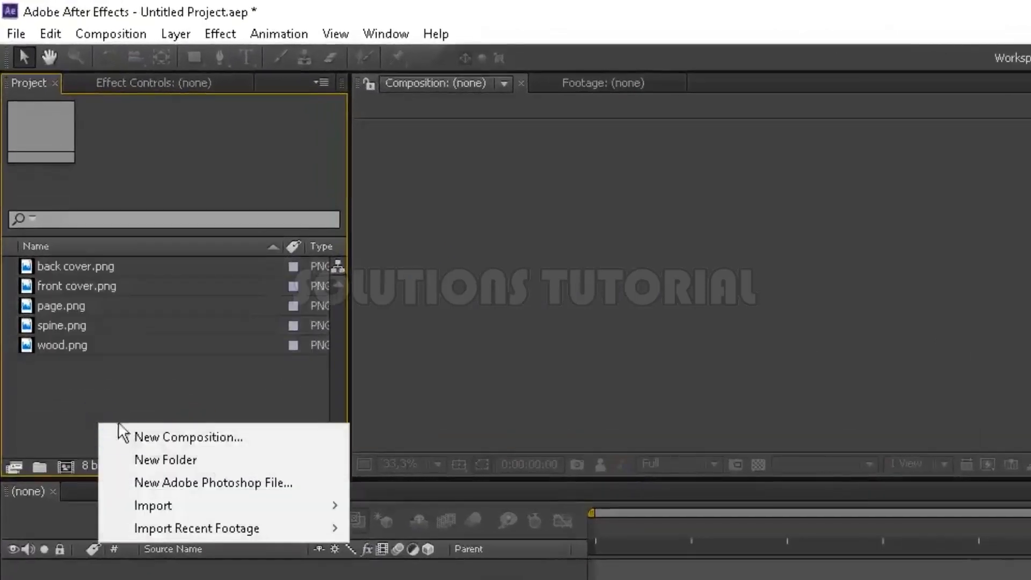
click(162, 459)
text(image)
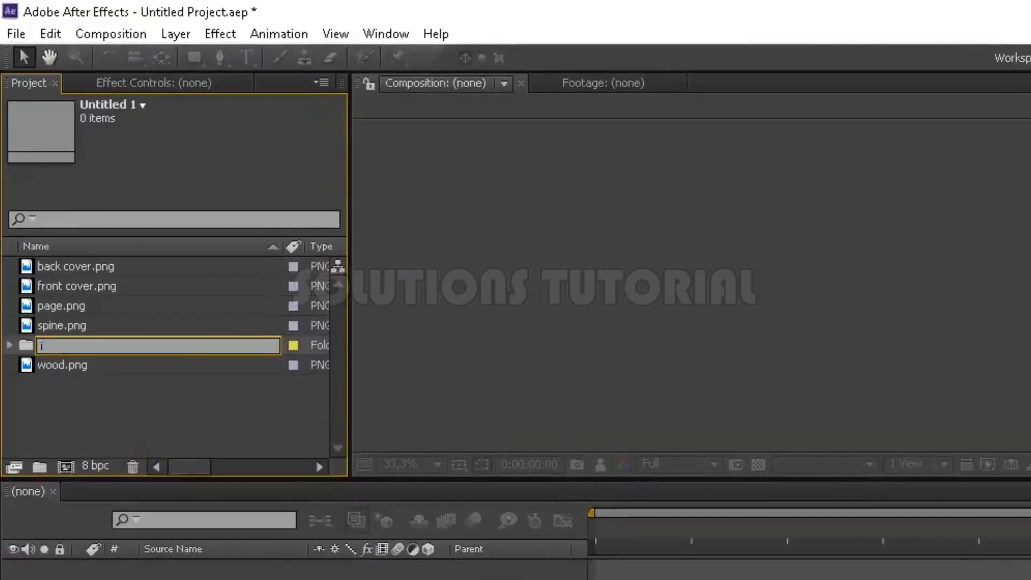
click(177, 411)
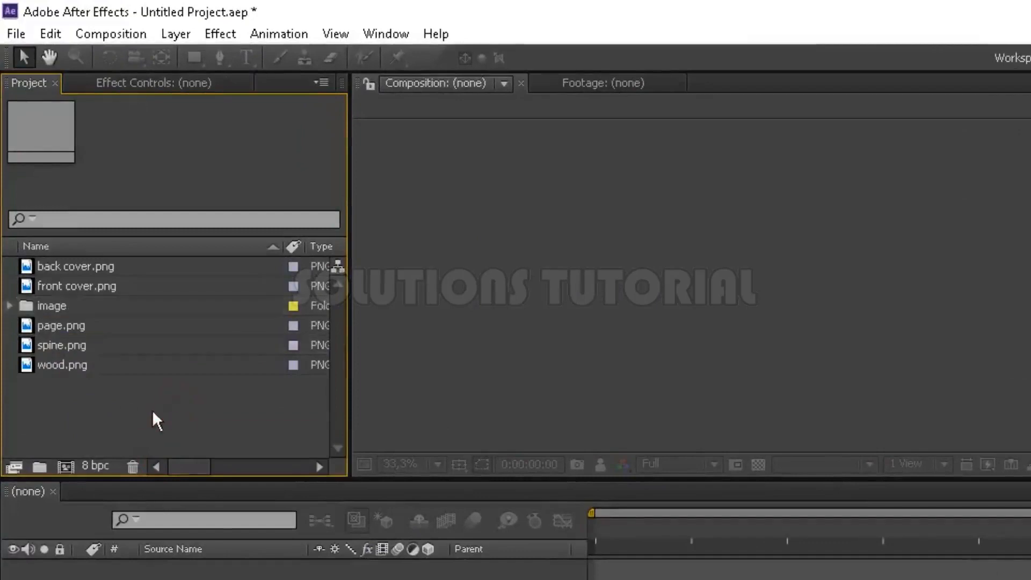
- Move the back cover, front cover, page, spine and wood PNG files into the image folder and expand it
click(111, 328)
shift+click(98, 365)
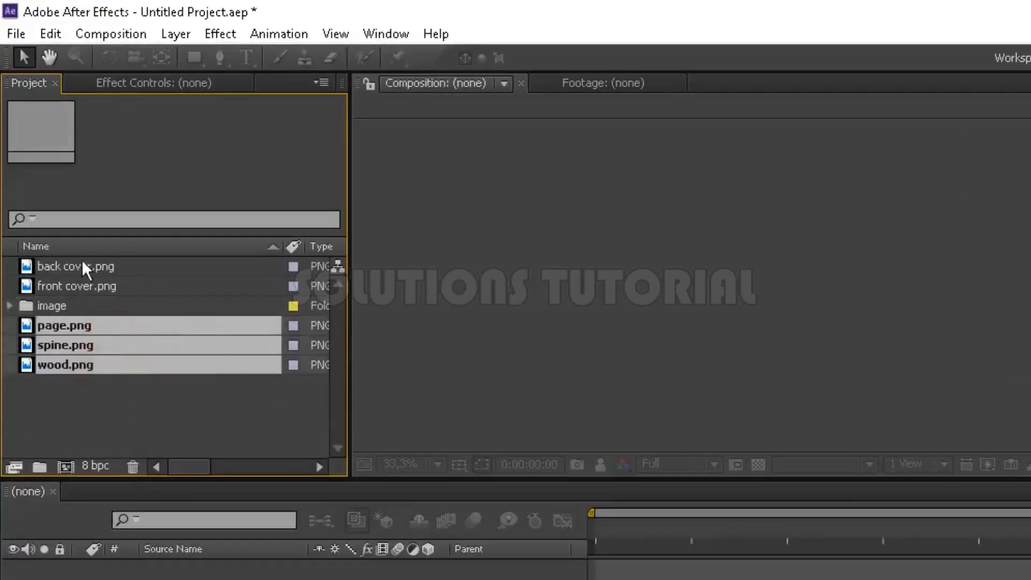
ctrl+click(84, 266)
ctrl+click(84, 285)
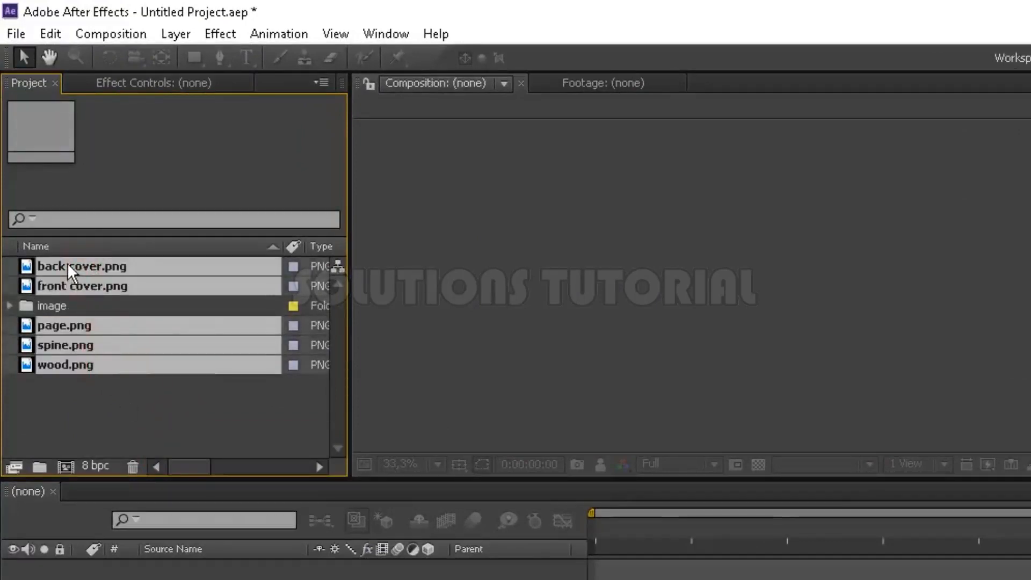
drag(67, 263, 49, 305)
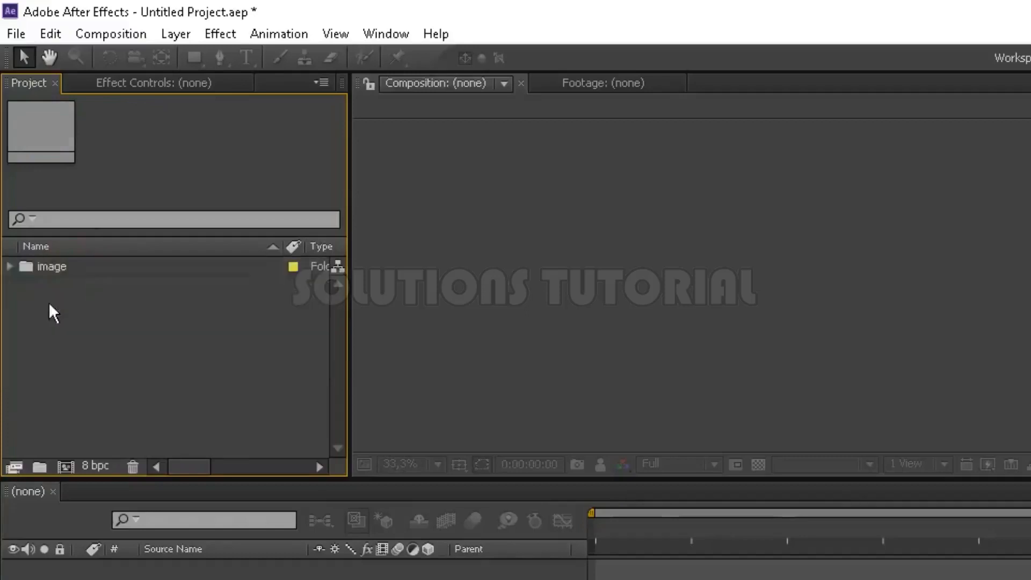
click(9, 266)
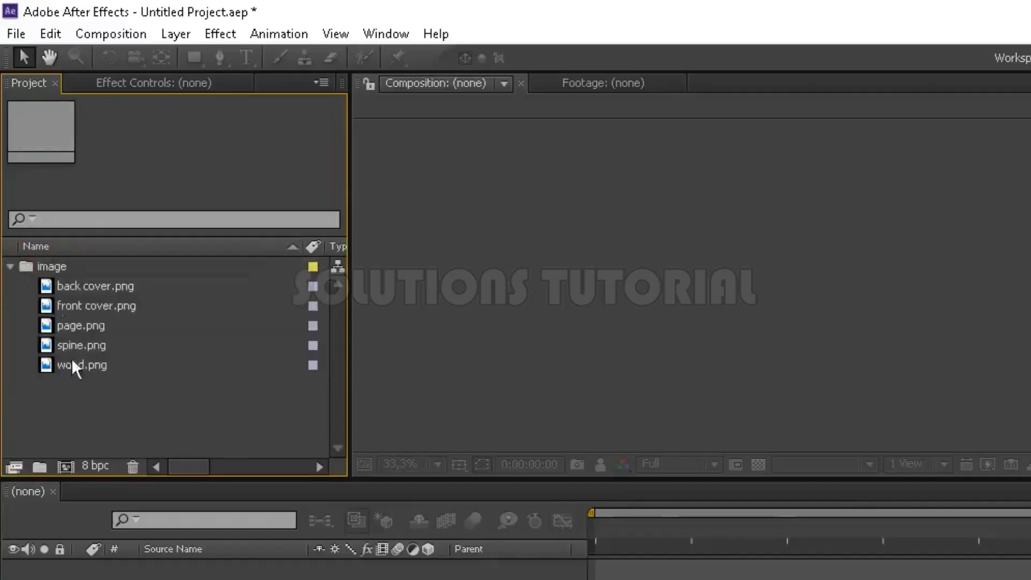
- Create a composition named 3d book with the HDTV 1080 24 preset and a 10-second duration
click(69, 465)
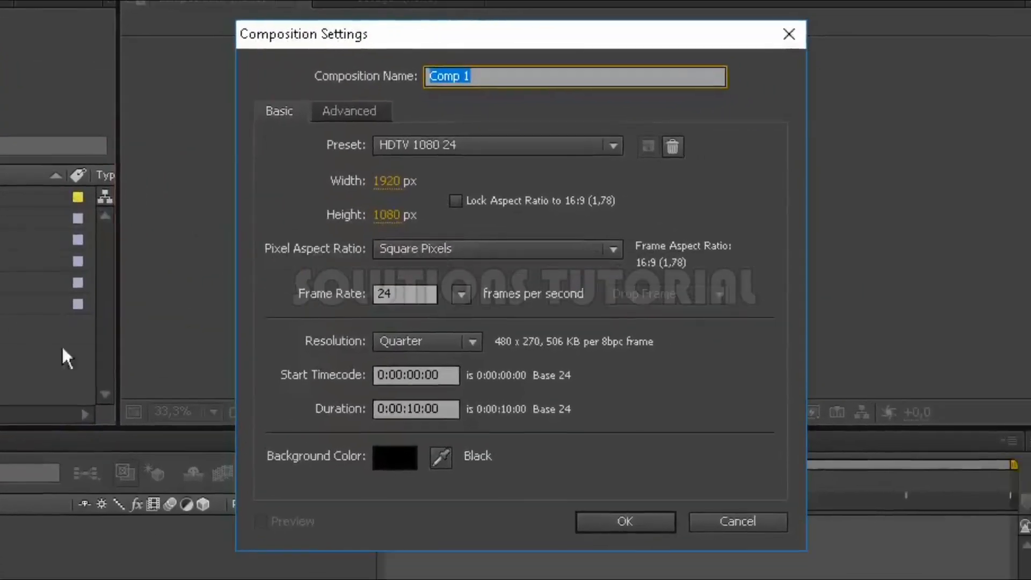
text(3d )
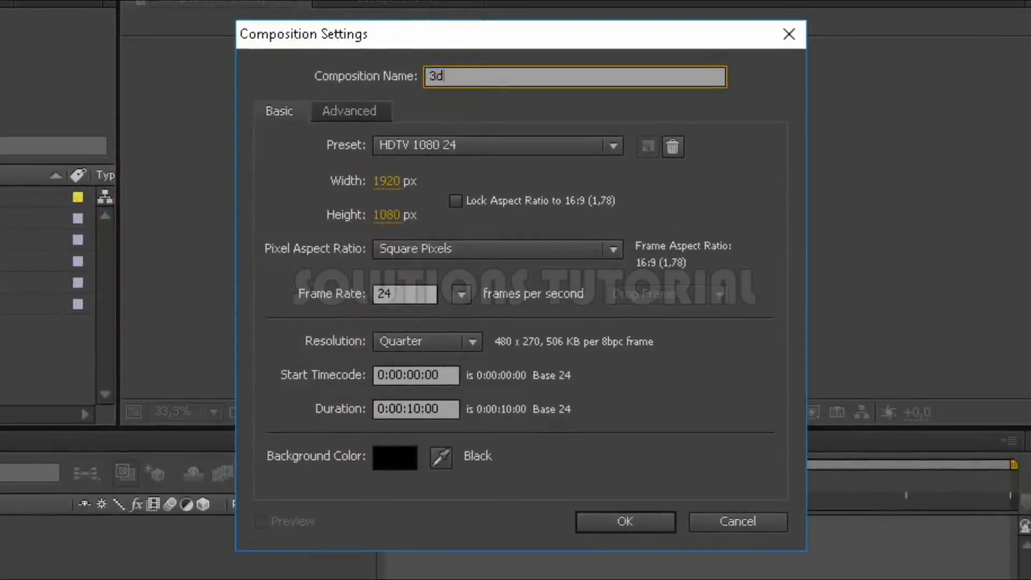
text(book)
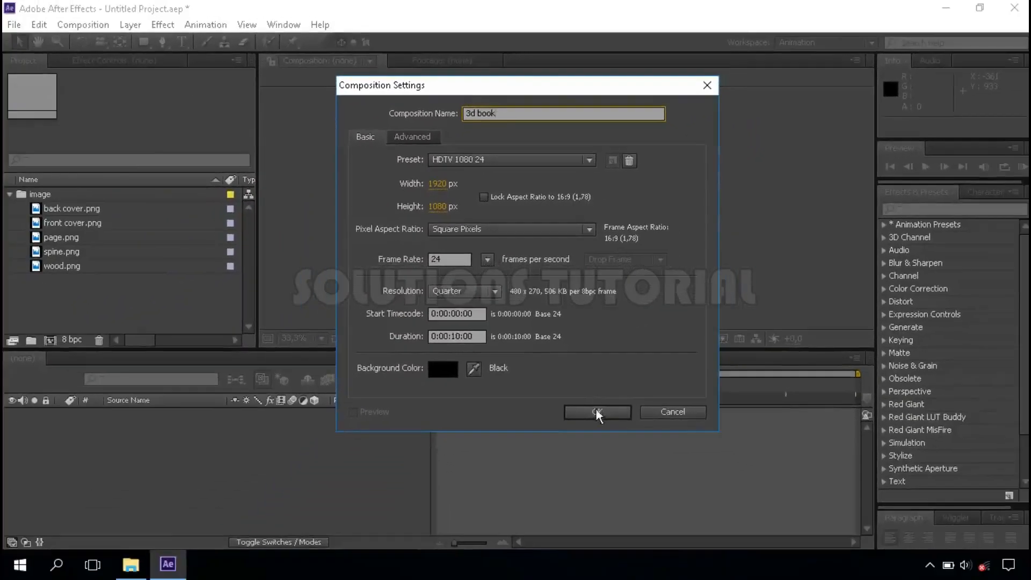
click(596, 413)
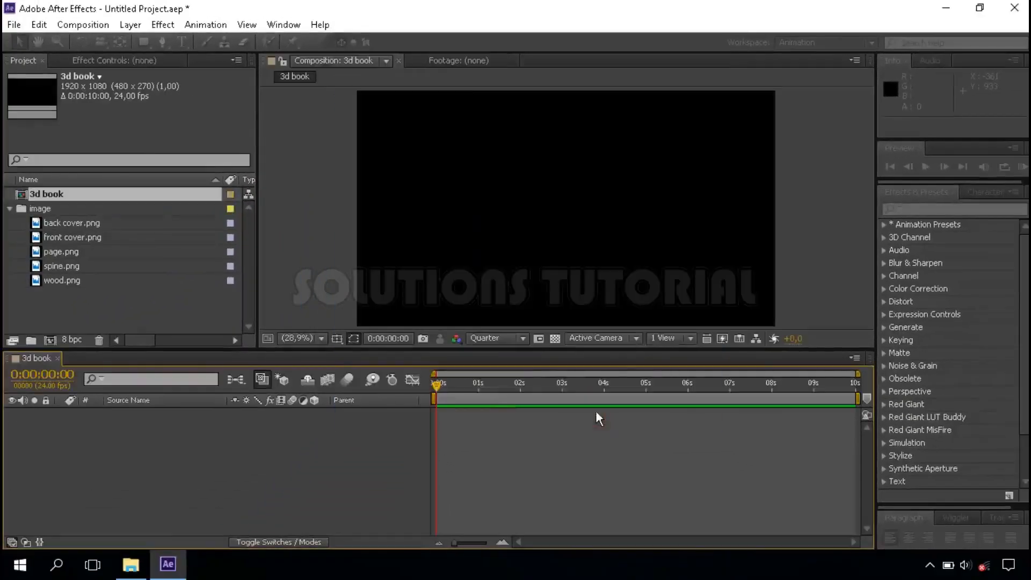
- Add wood.png as a layer to the 3d book composition
click(60, 278)
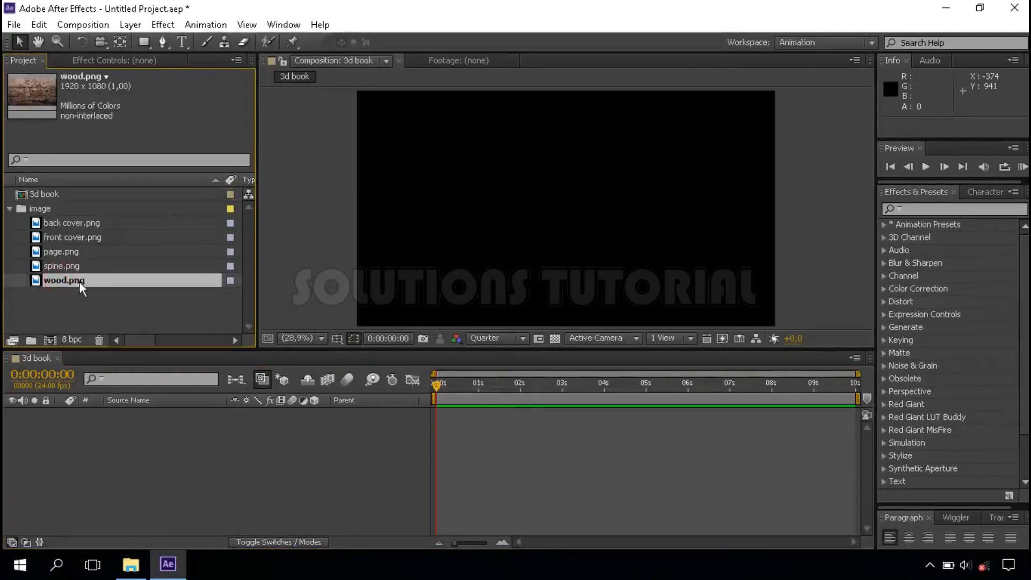
drag(75, 281, 103, 416)
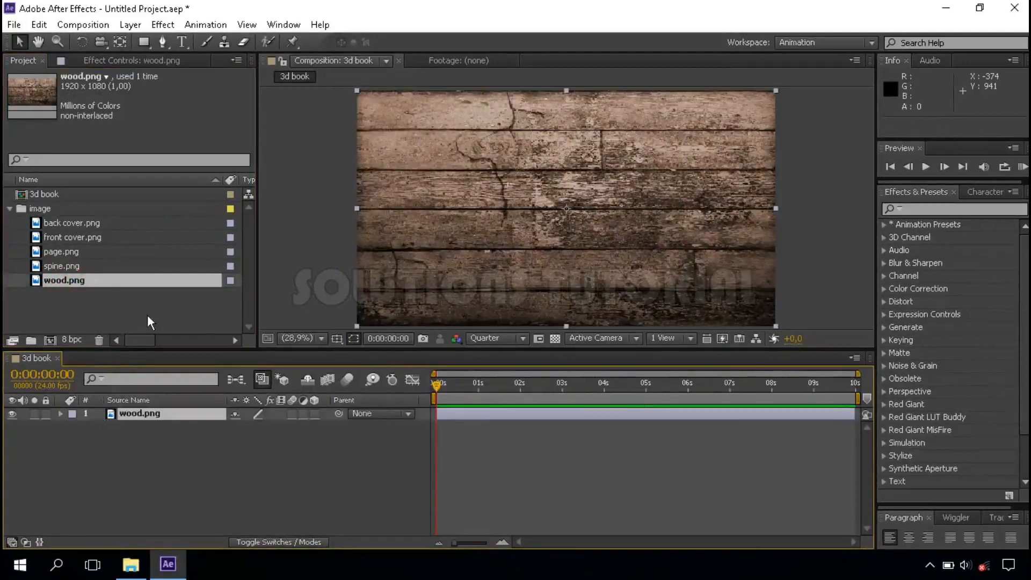
click(149, 314)
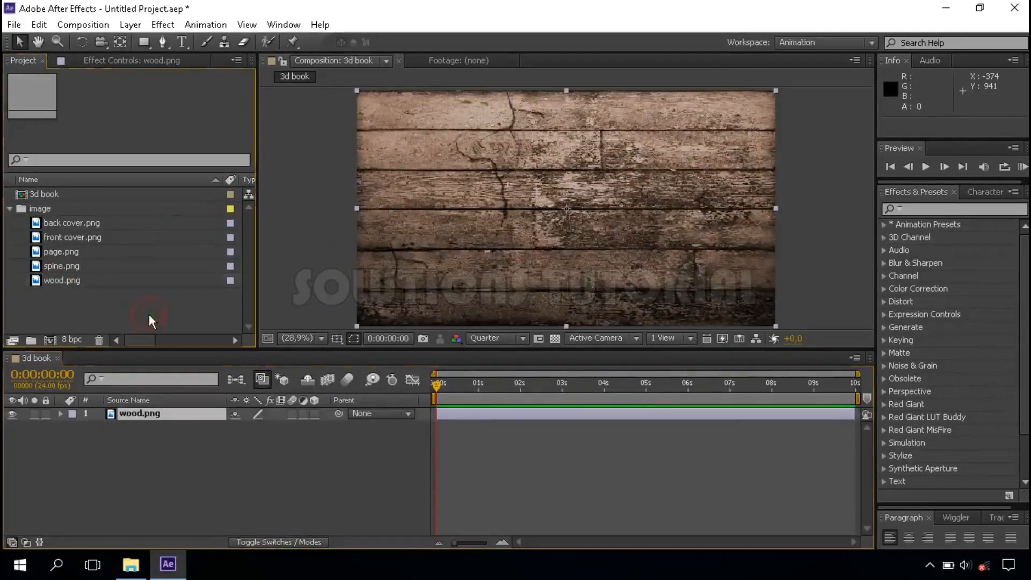
- Create a composition named front cover, 580 px wide and 830 px high, at 24 frames per second
click(52, 339)
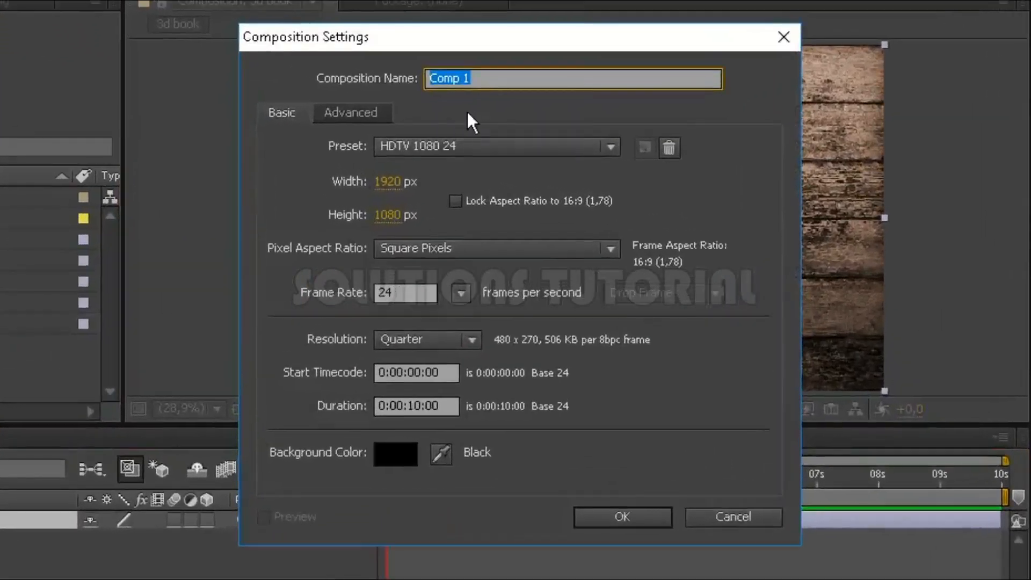
text(front )
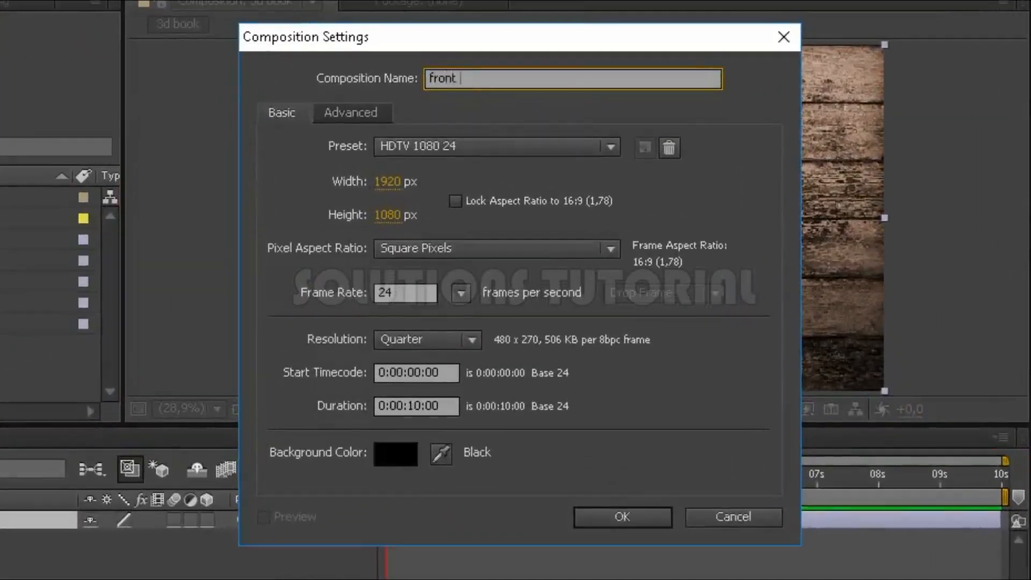
text(cover)
click(455, 200)
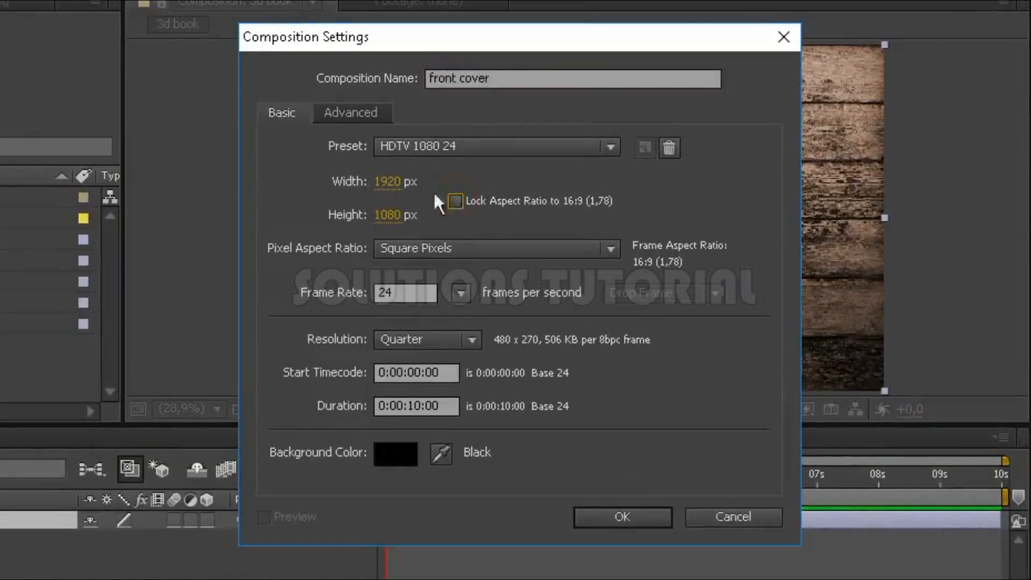
click(391, 182)
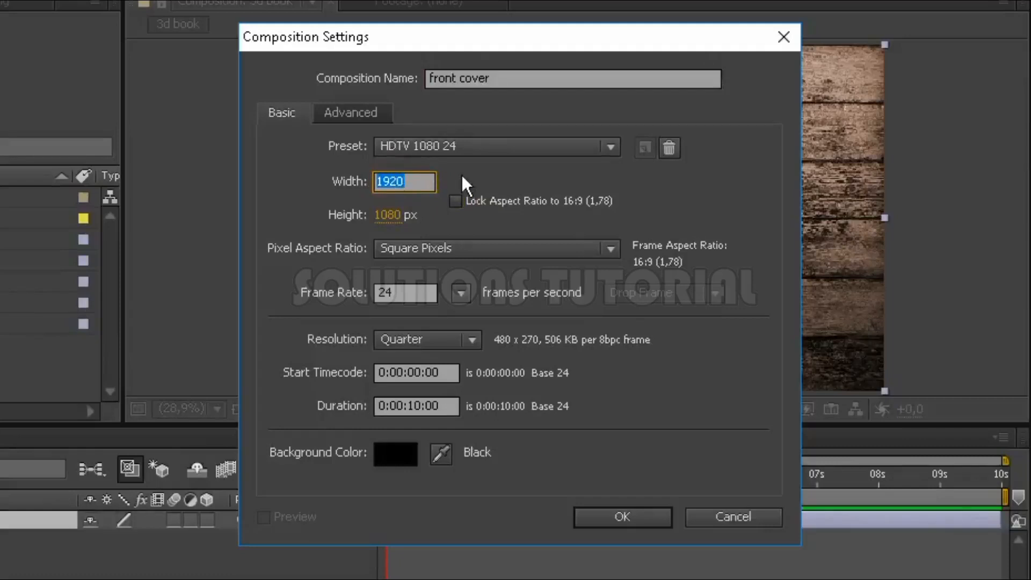
text(580)
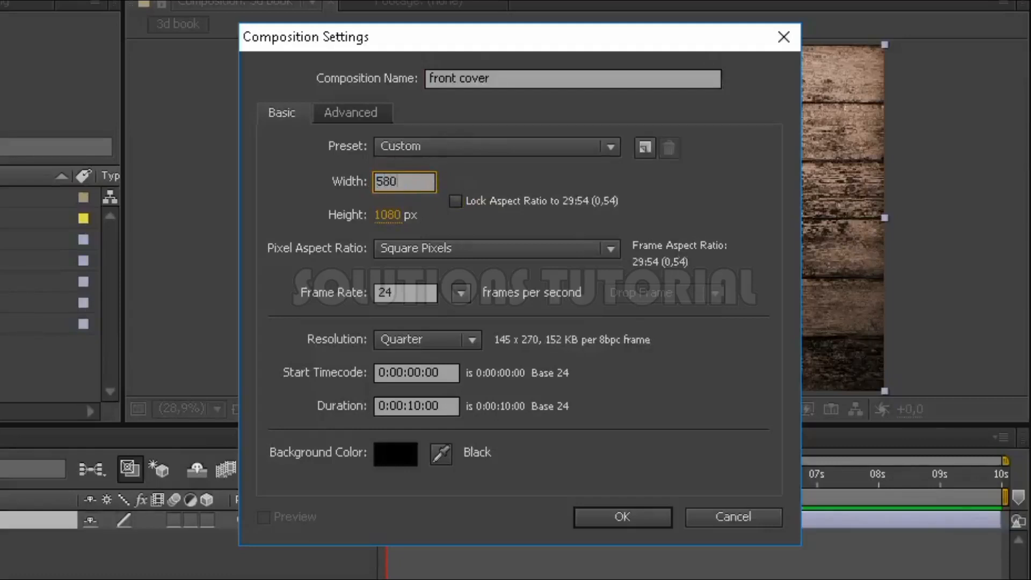
click(396, 218)
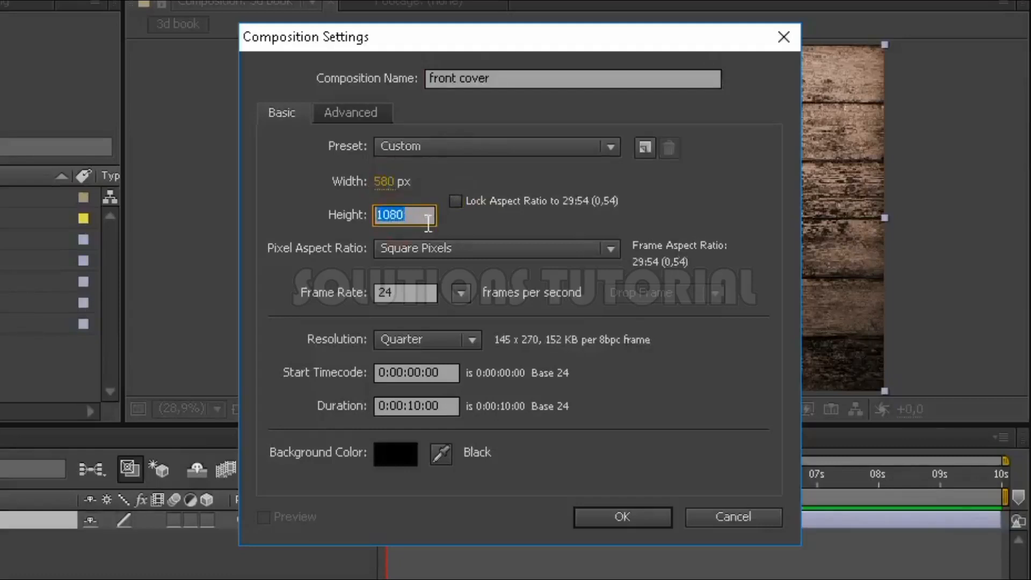
text(830)
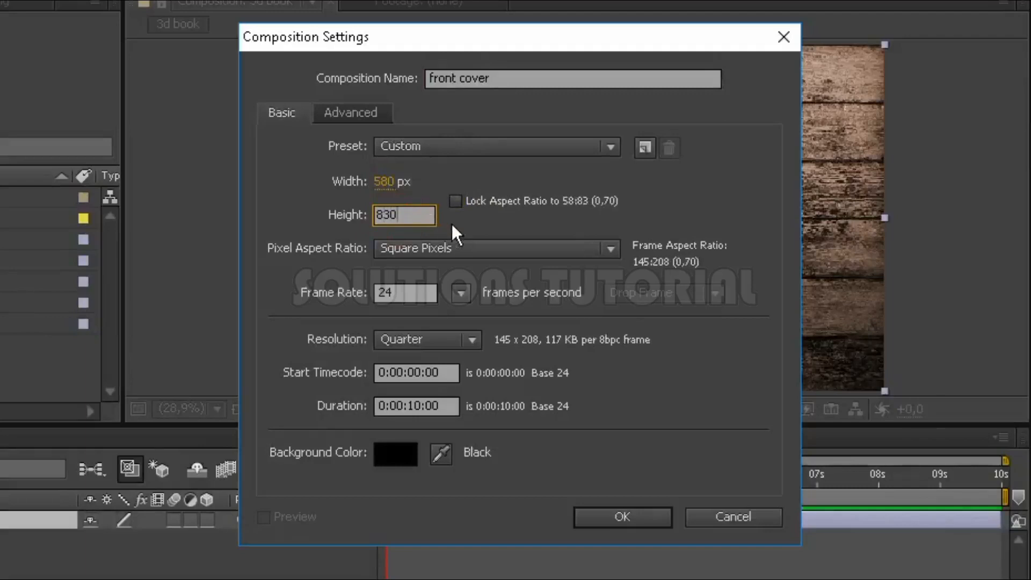
click(445, 223)
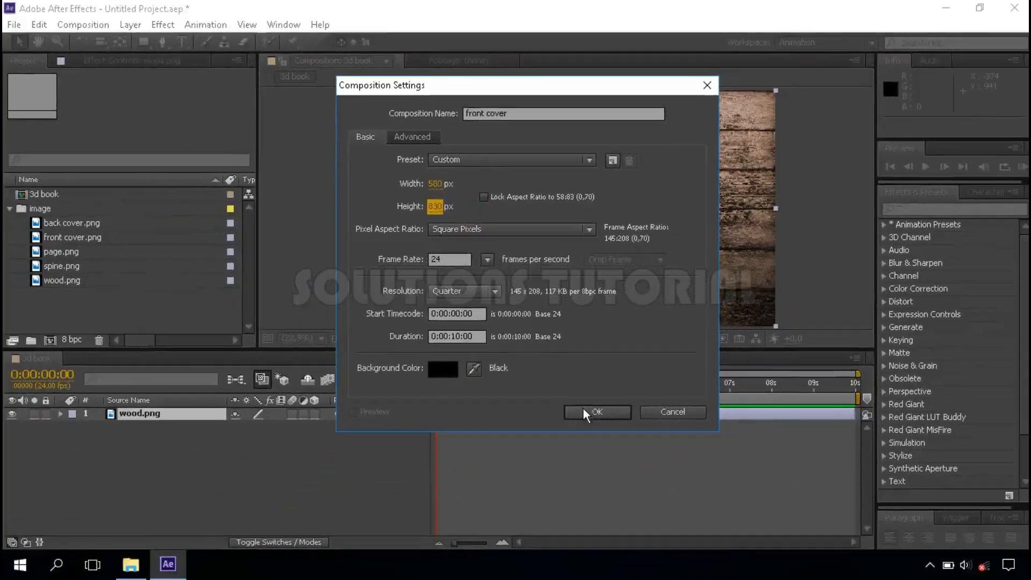
click(584, 411)
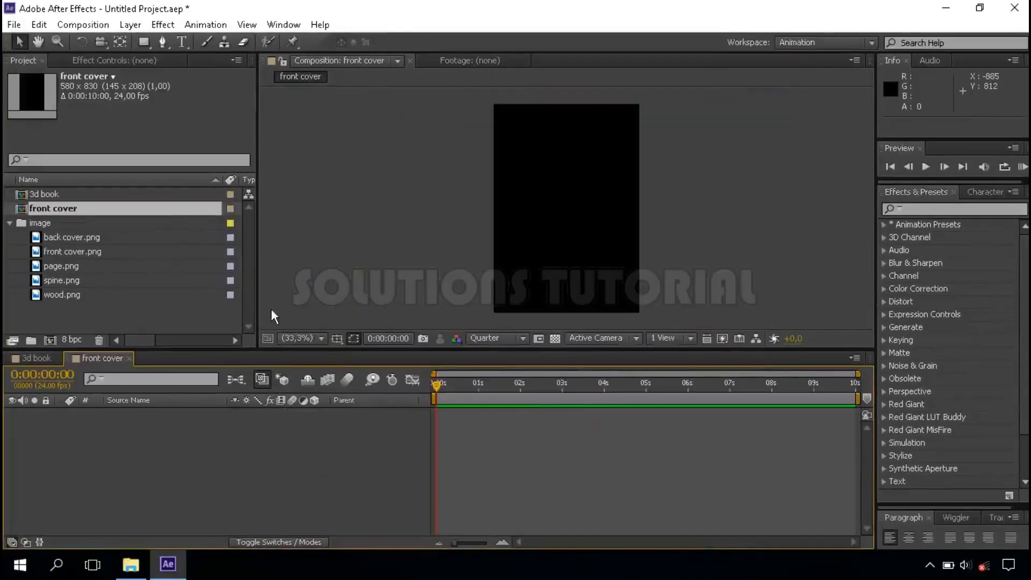
- Add front cover.png as a layer to the front cover composition
click(94, 253)
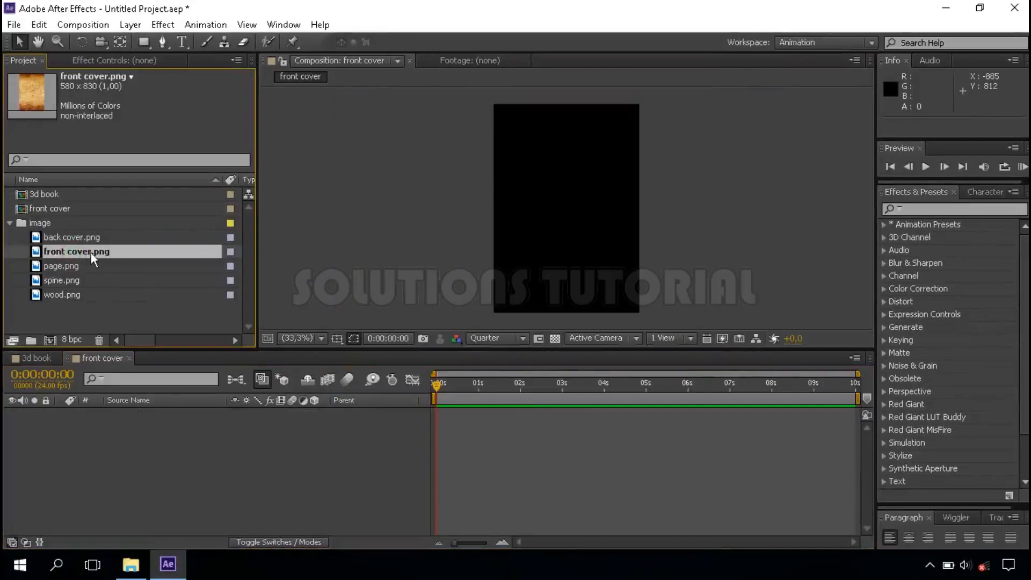
drag(91, 251, 144, 423)
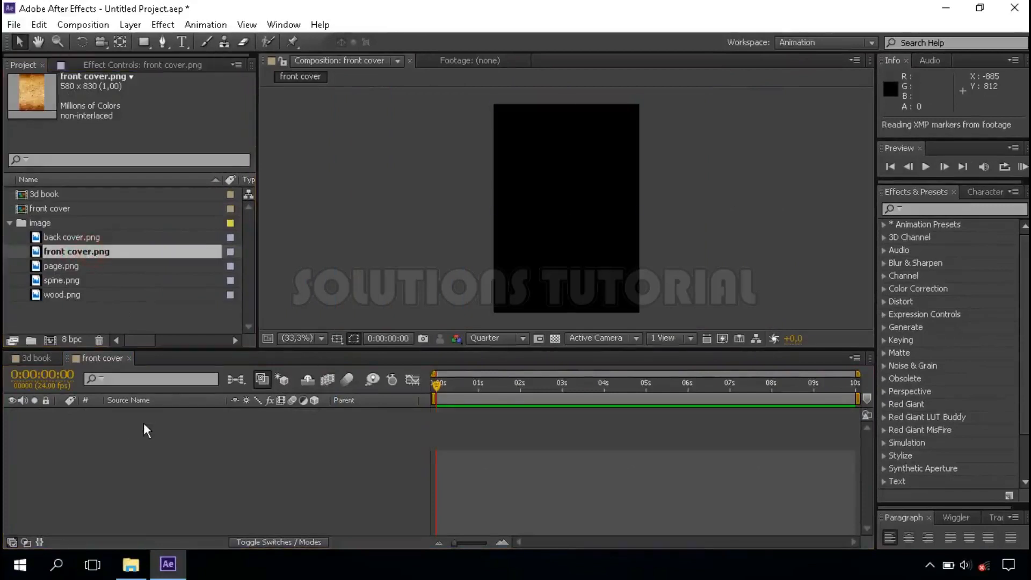
click(107, 323)
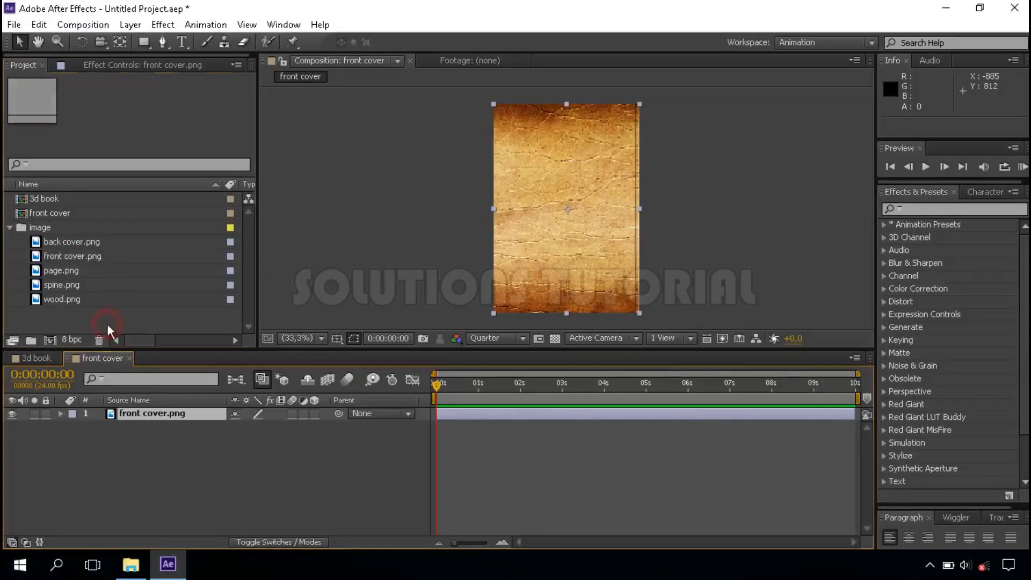
- Create a 580 x 830 px composition named back cover
click(50, 340)
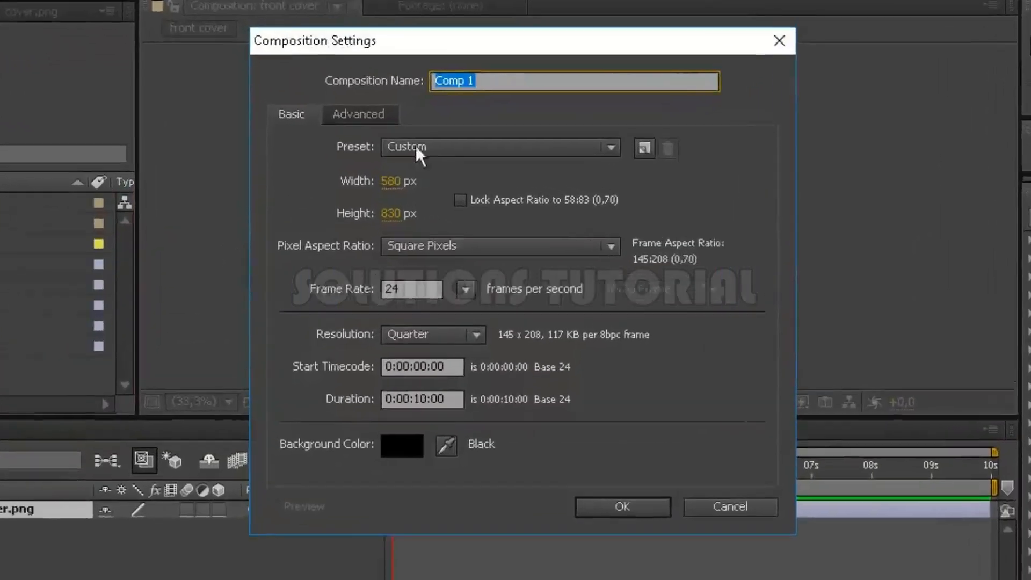
text(back)
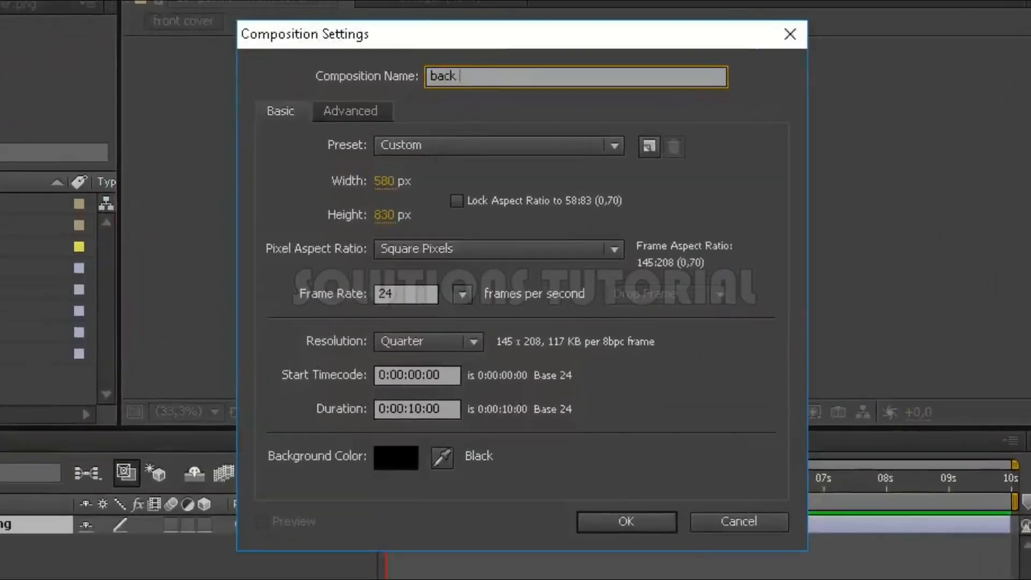
text( cover)
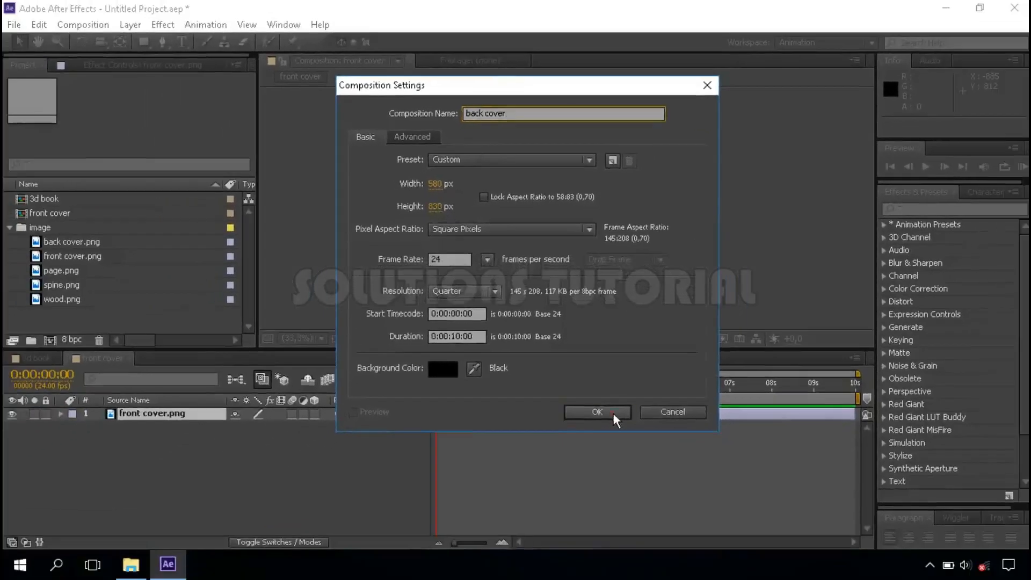
click(631, 521)
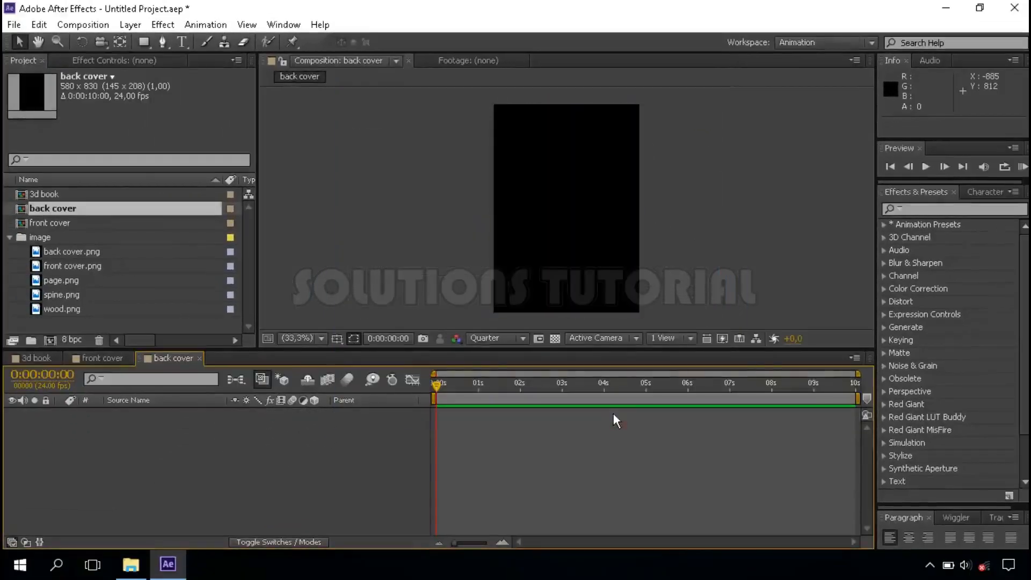
- Add back cover.png as a layer to the back cover composition
click(81, 252)
drag(86, 250, 127, 415)
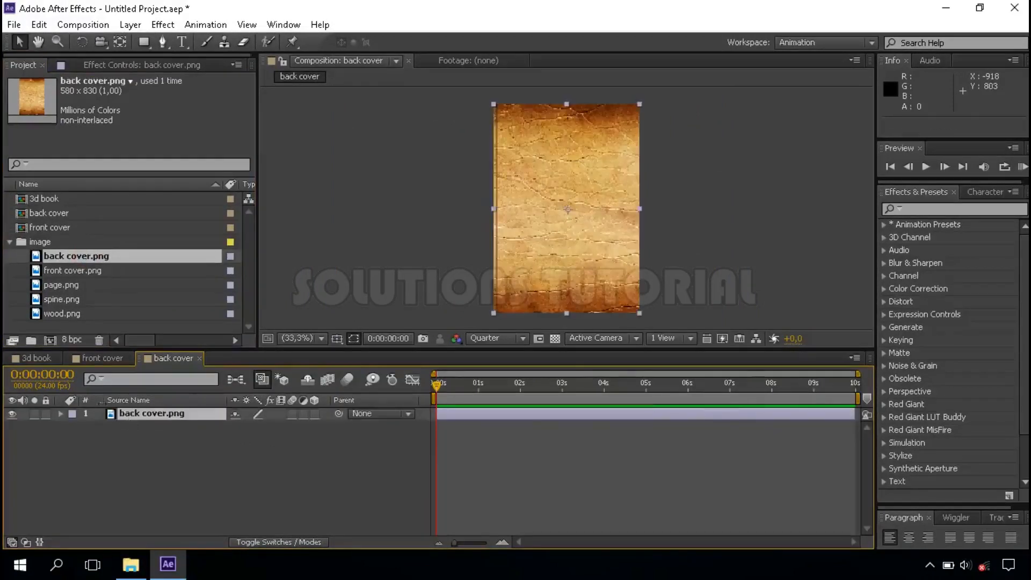
click(61, 199)
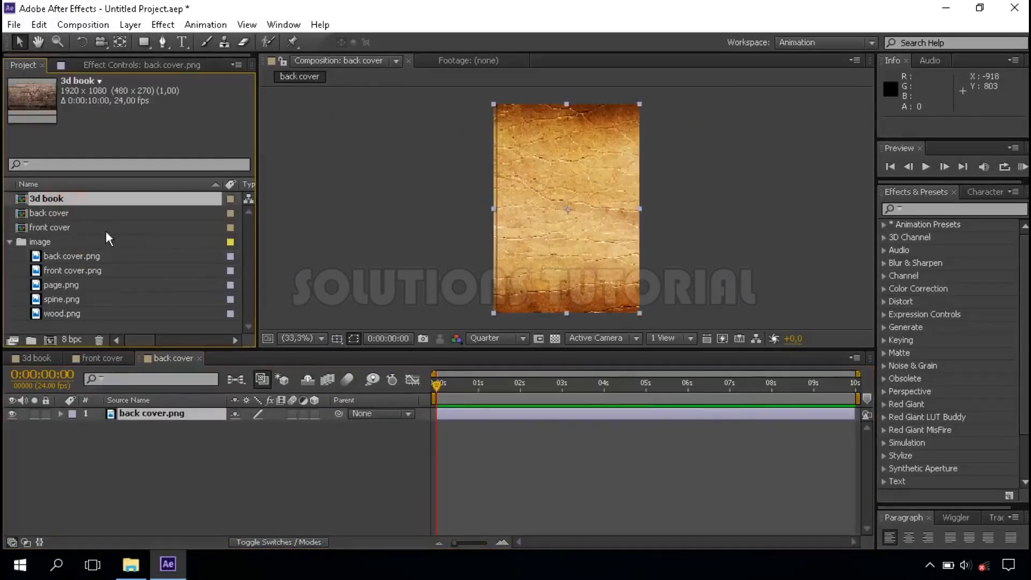
- Create a 580 x 830 px composition named page
click(54, 340)
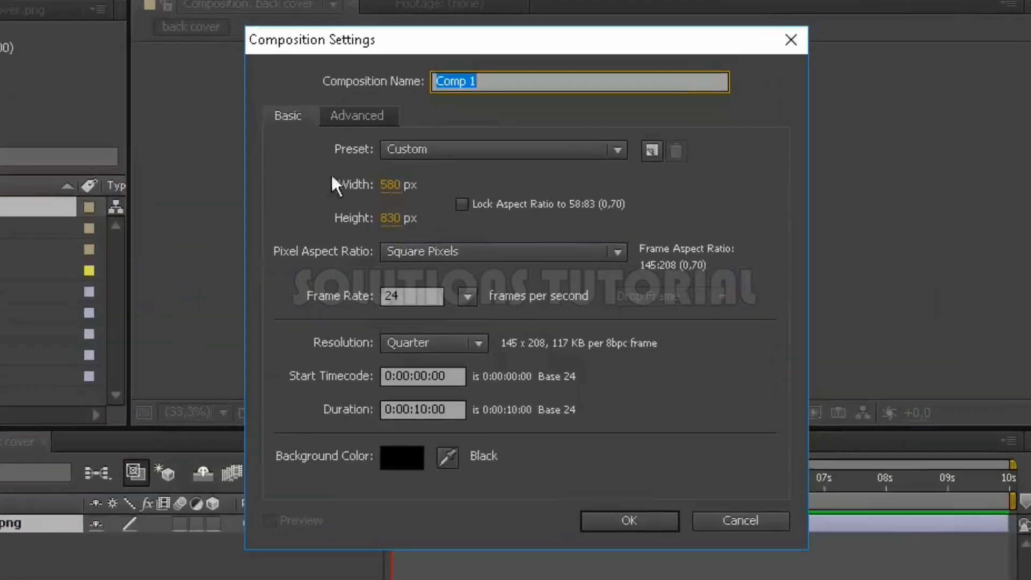
text(page)
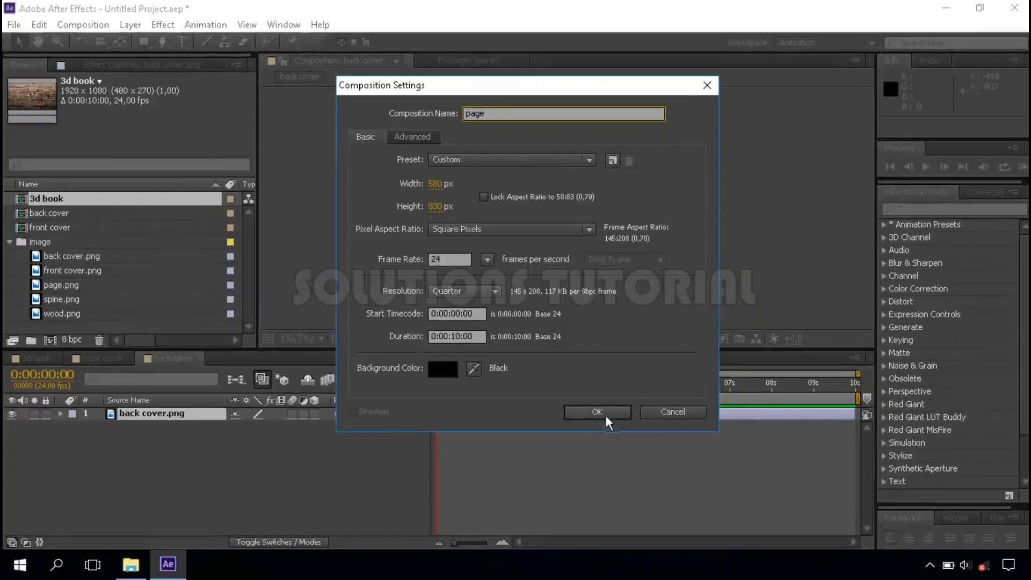
click(635, 496)
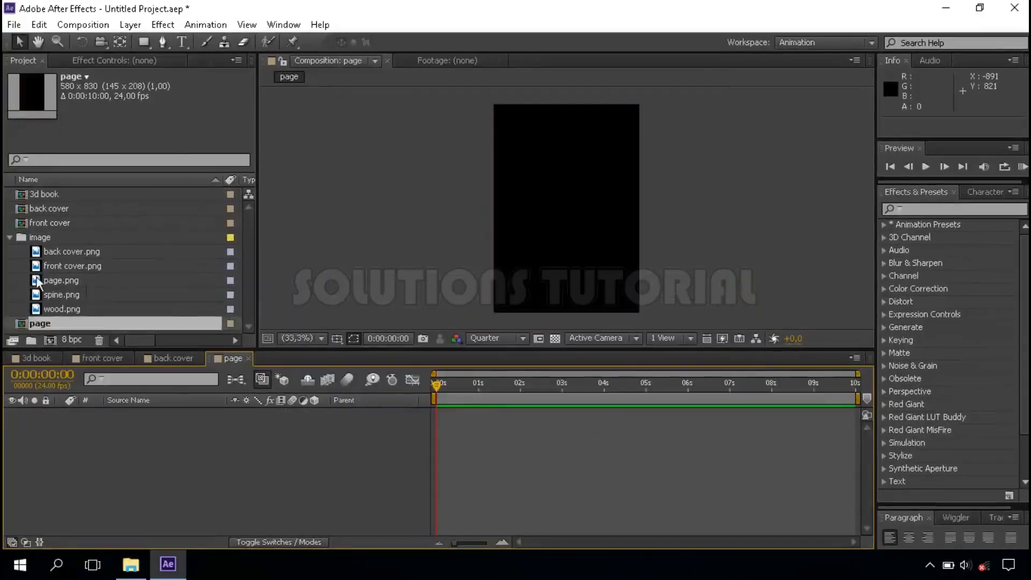
- Add page.png as a layer to the page composition
drag(63, 280, 125, 427)
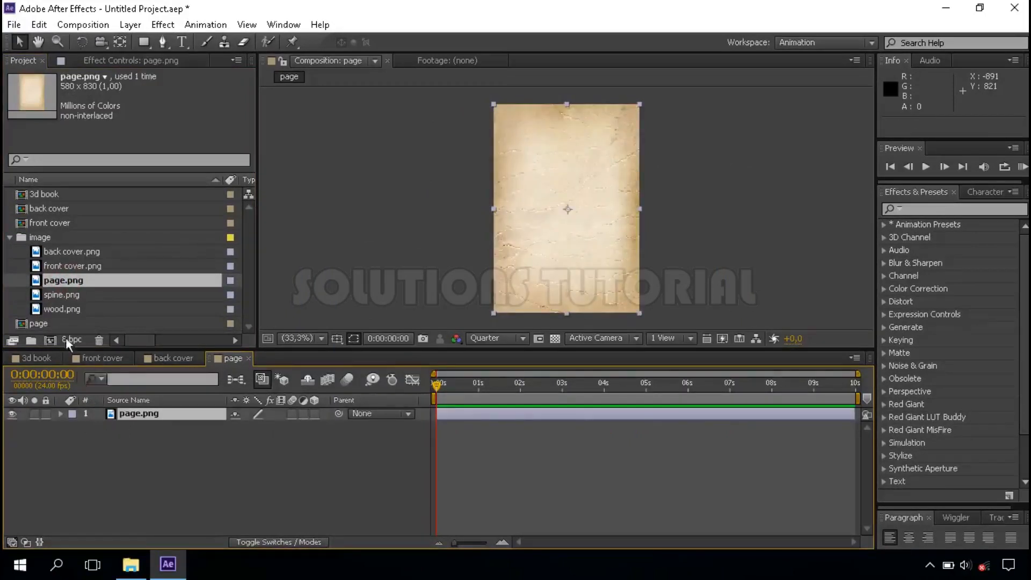
- Create a 40 x 830 px composition named spine
click(88, 194)
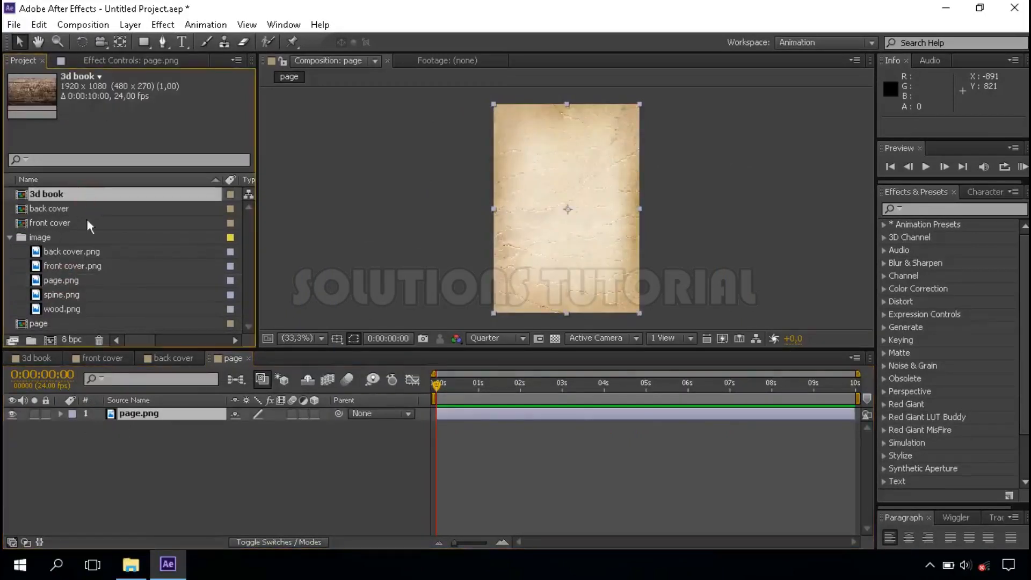
click(53, 340)
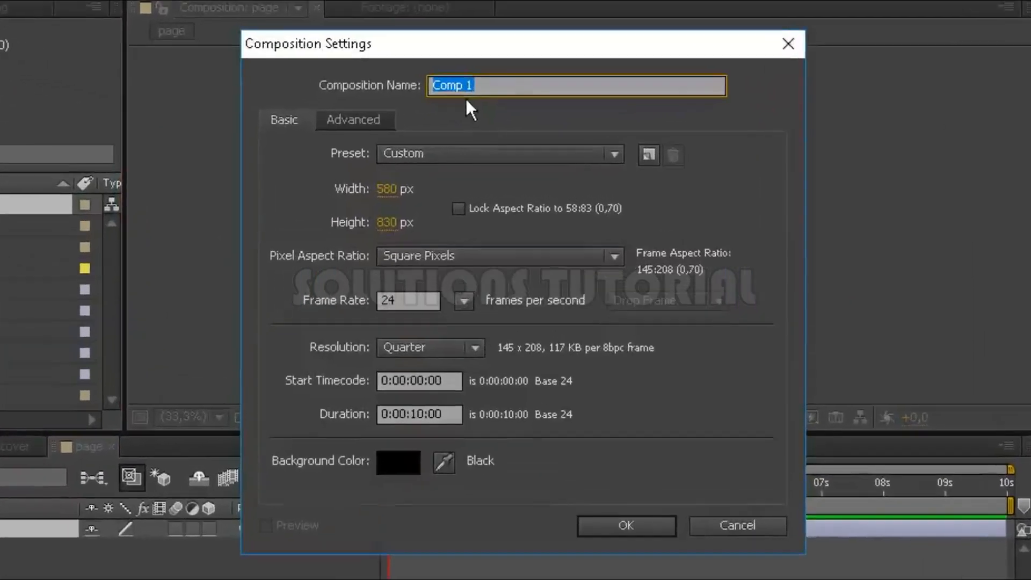
text(spine)
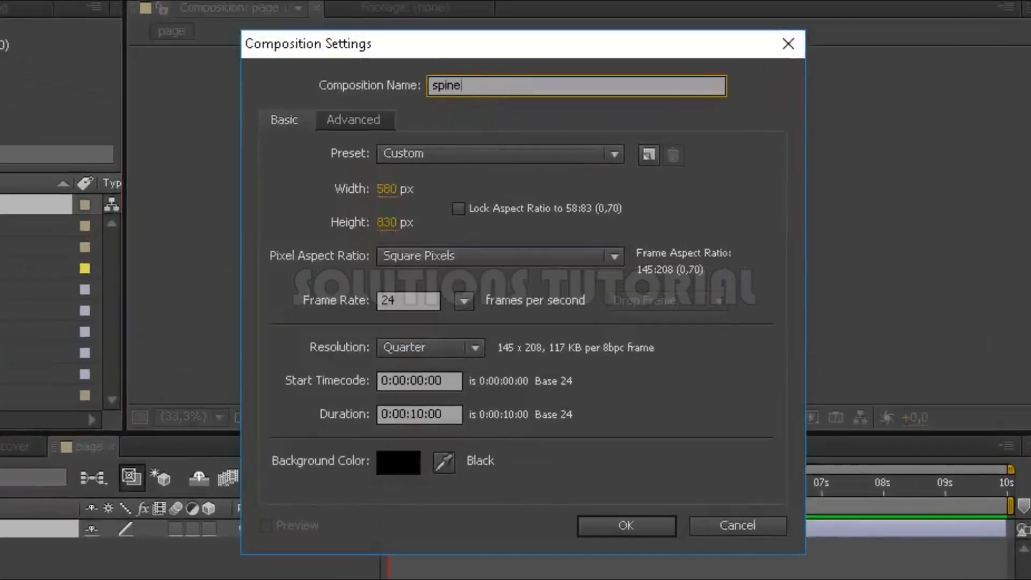
click(388, 190)
text(40)
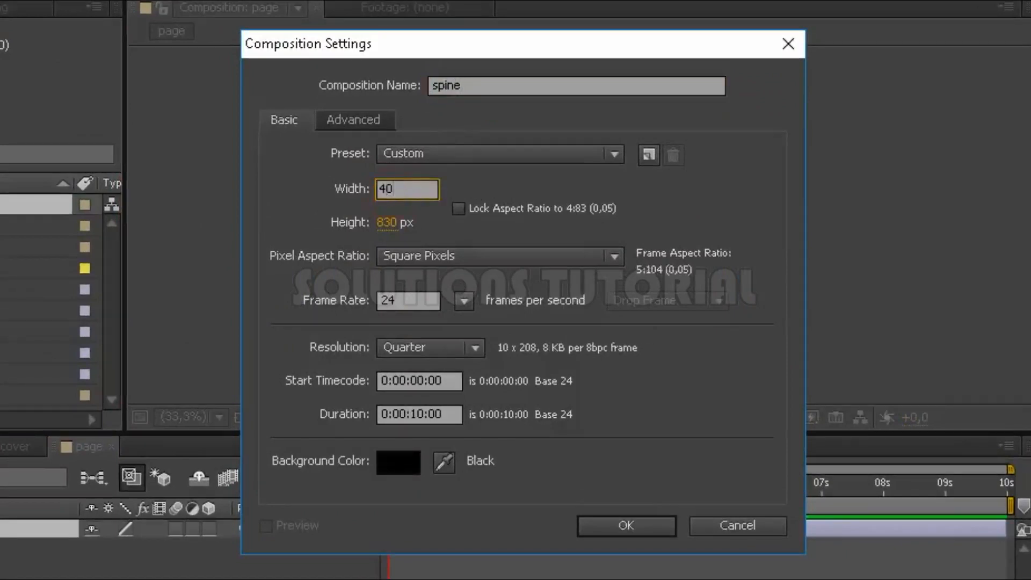
click(472, 185)
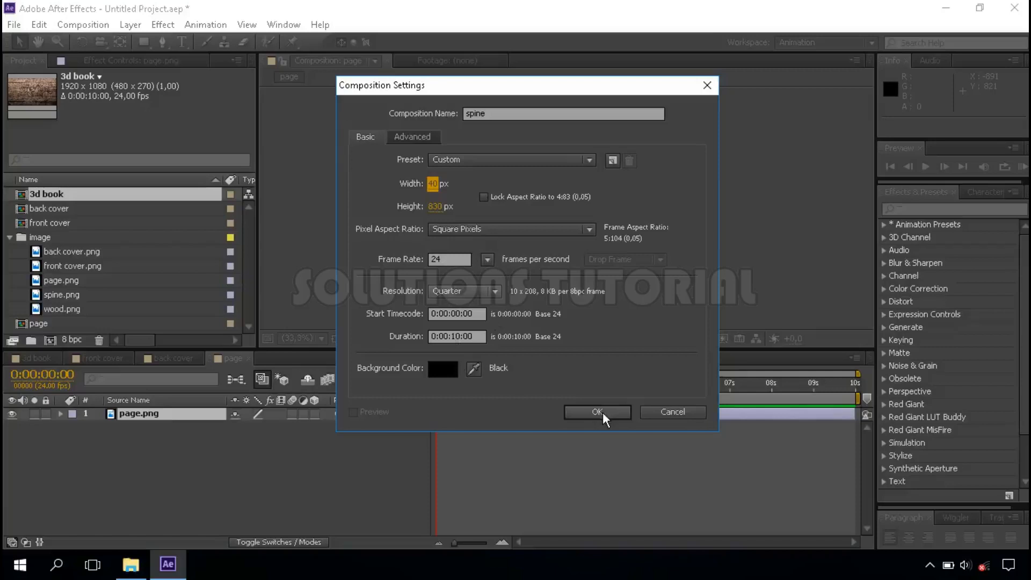
click(597, 411)
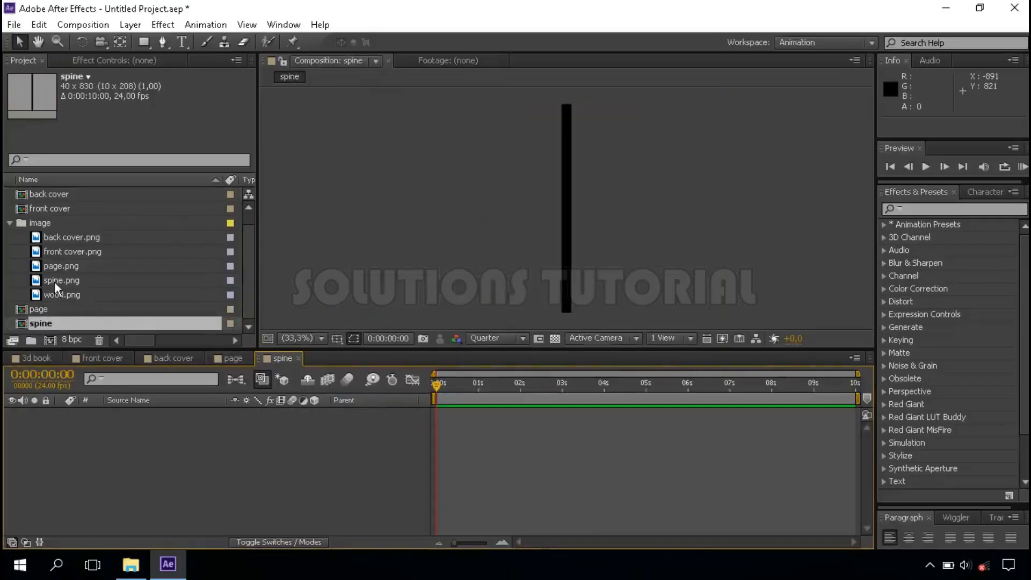
- Add spine.png as a layer to the spine composition and collapse the image folder
drag(69, 281, 134, 423)
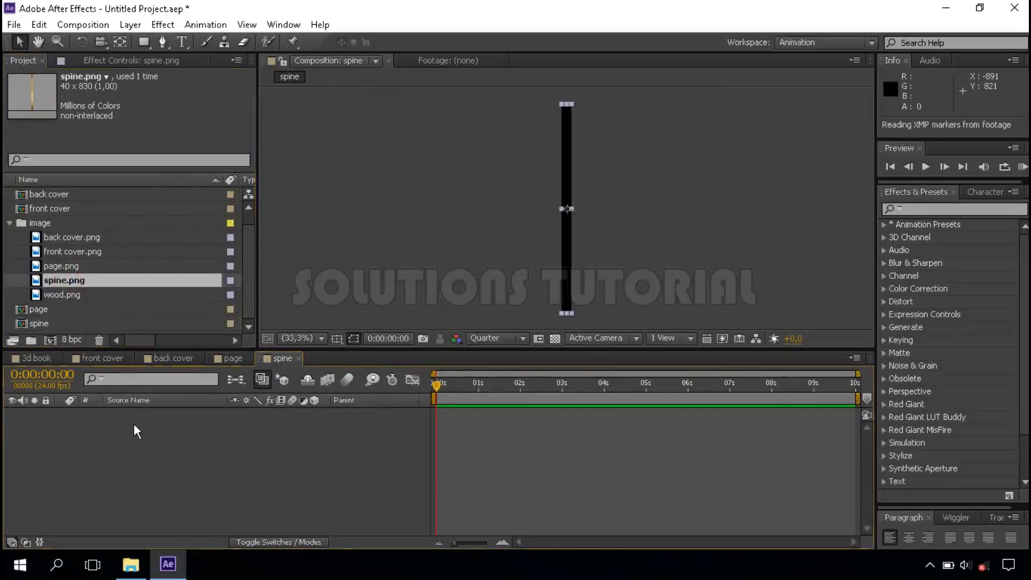
click(9, 222)
click(66, 309)
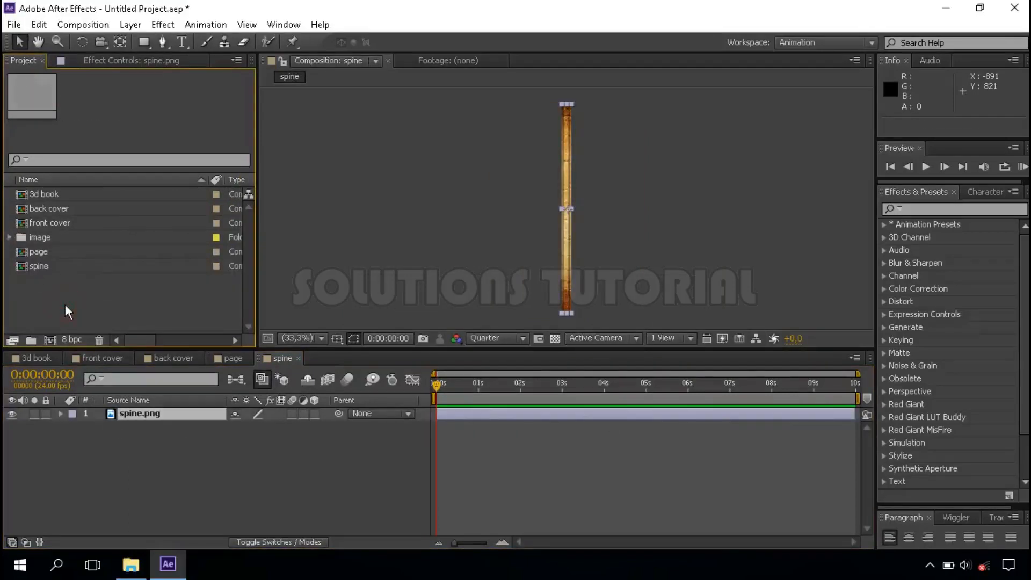
- Close the spine, page, back cover and front cover timelines, leaving only the 3d book composition open
click(298, 359)
click(248, 358)
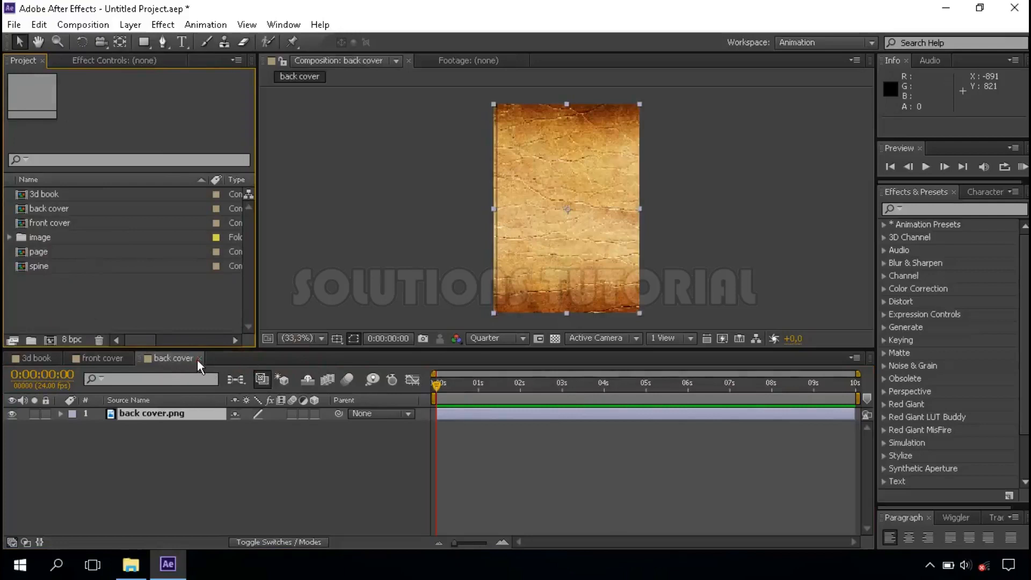
click(198, 358)
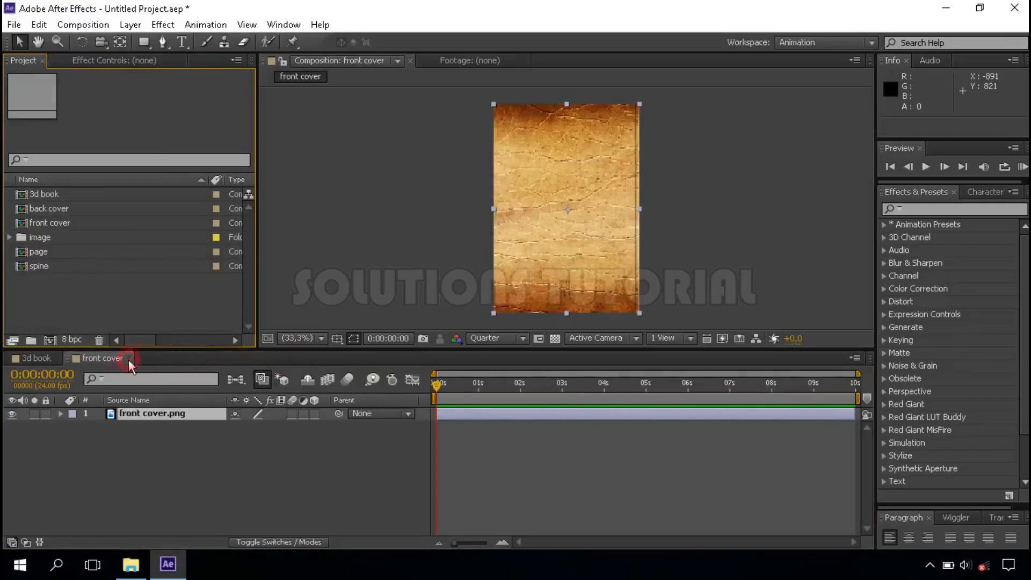
click(129, 358)
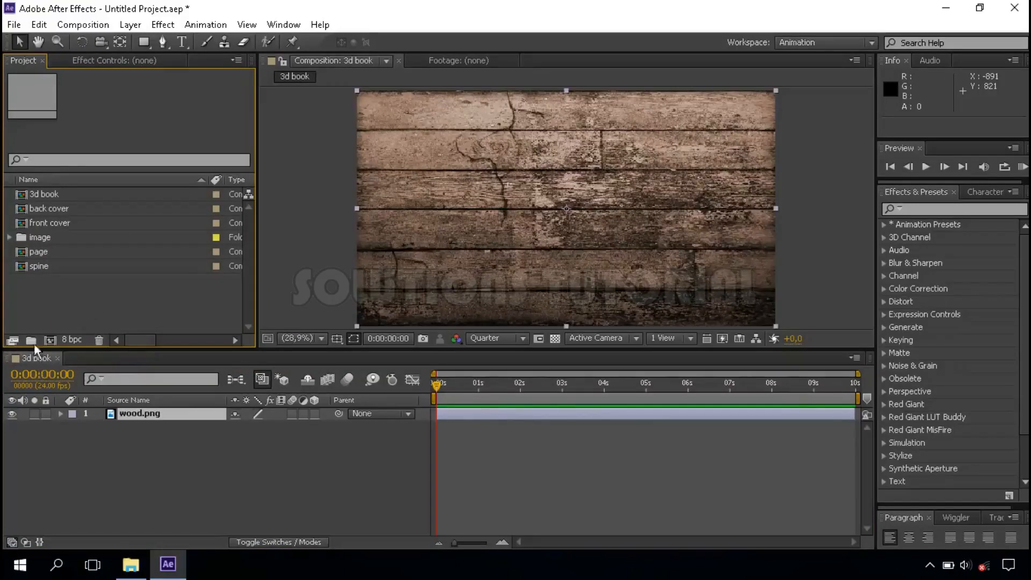
- Add the back cover, front cover and spine compositions as layers above wood.png in the 3d book composition
click(53, 213)
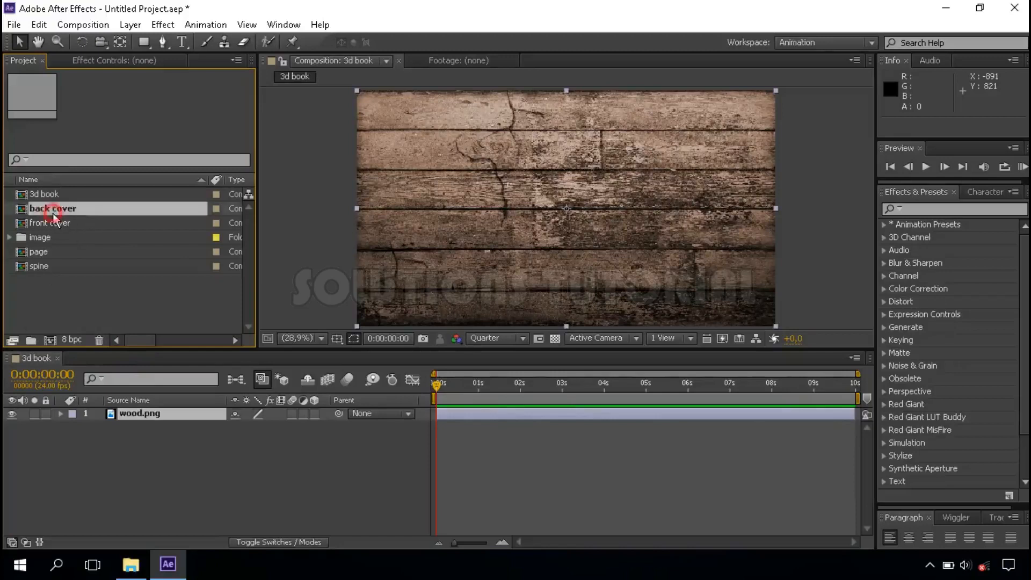
ctrl+click(59, 223)
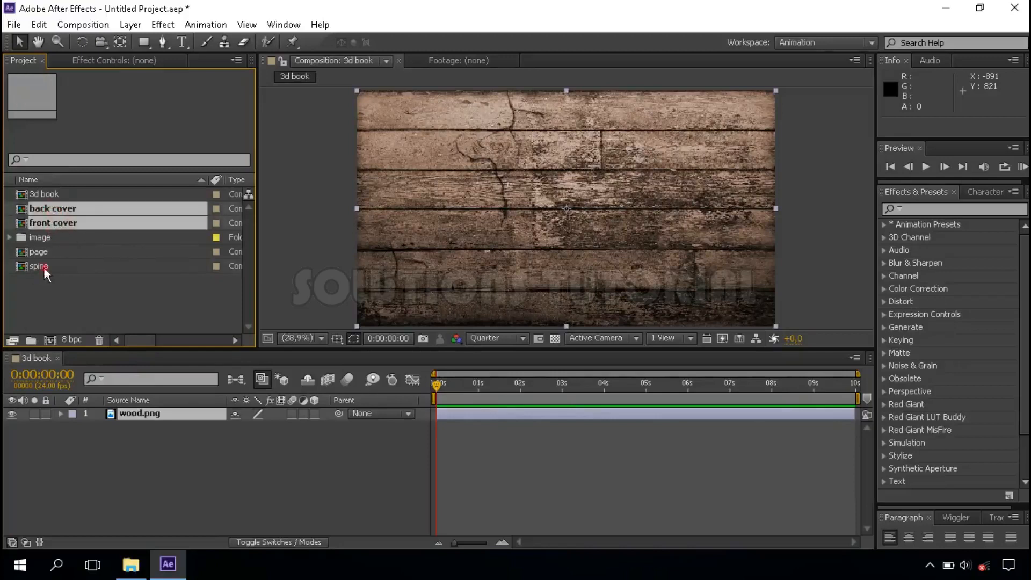
ctrl+click(44, 266)
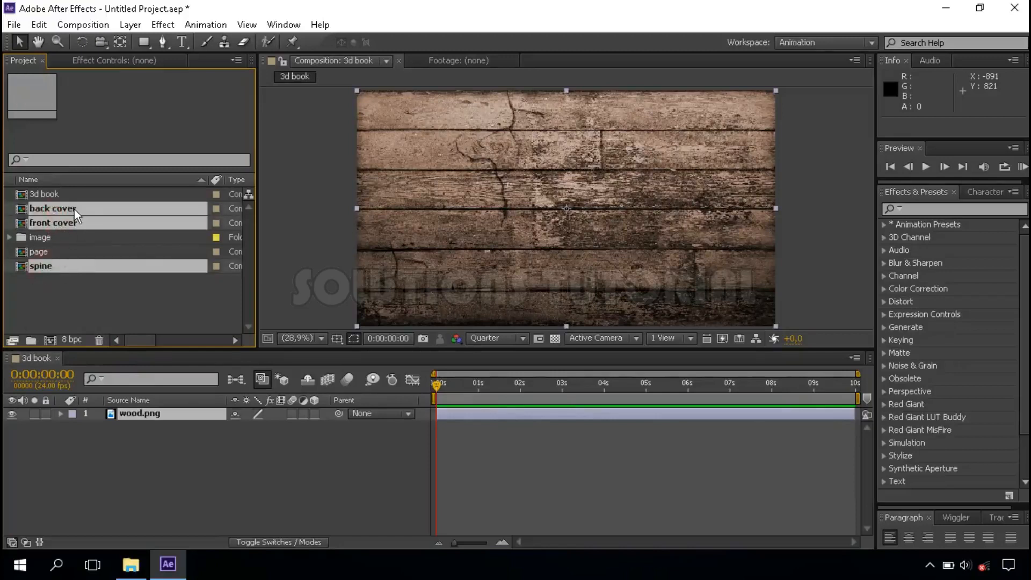
drag(74, 209, 141, 409)
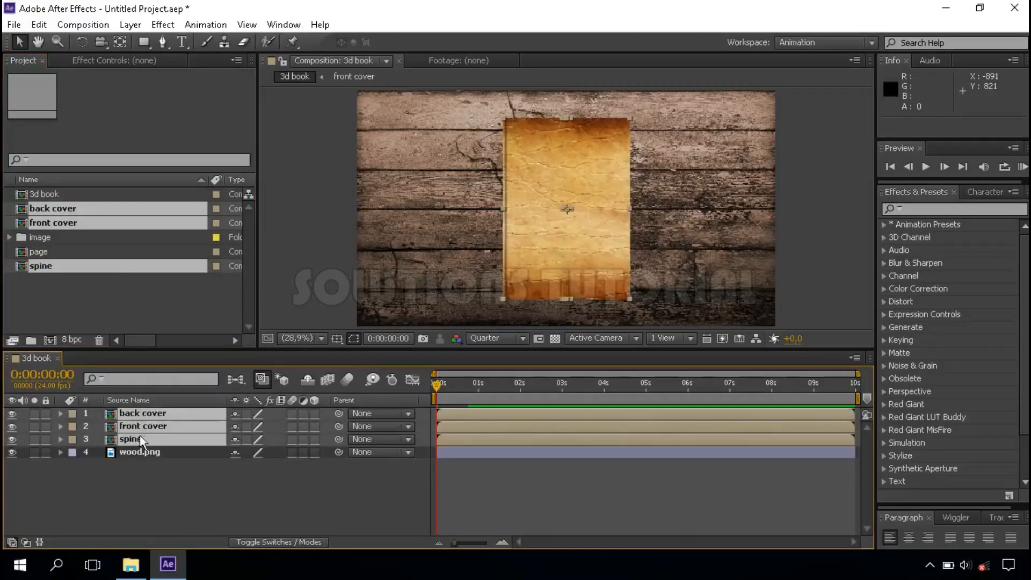
click(118, 497)
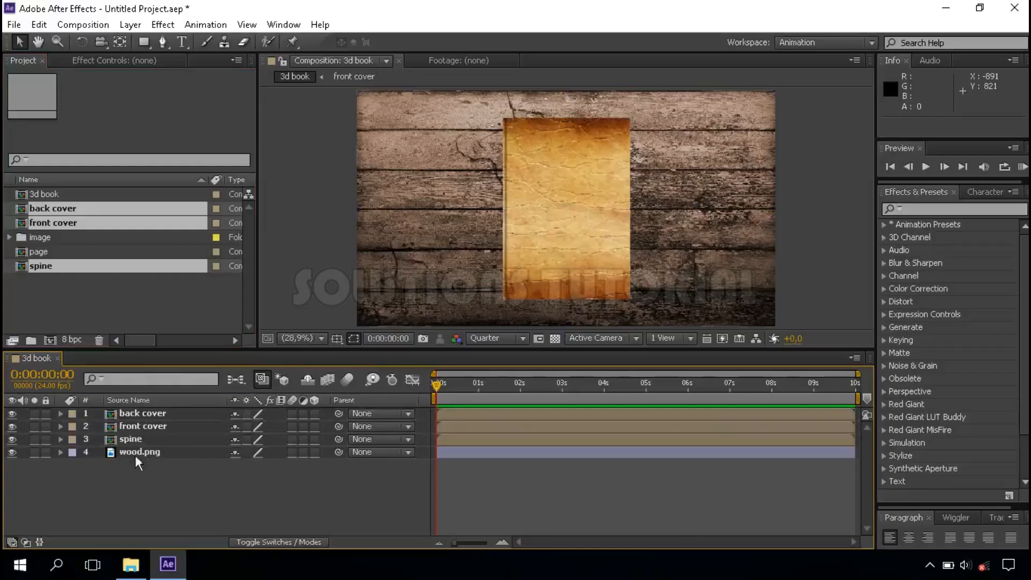
- Move the back cover layer below the spine layer, just above wood.png
click(137, 414)
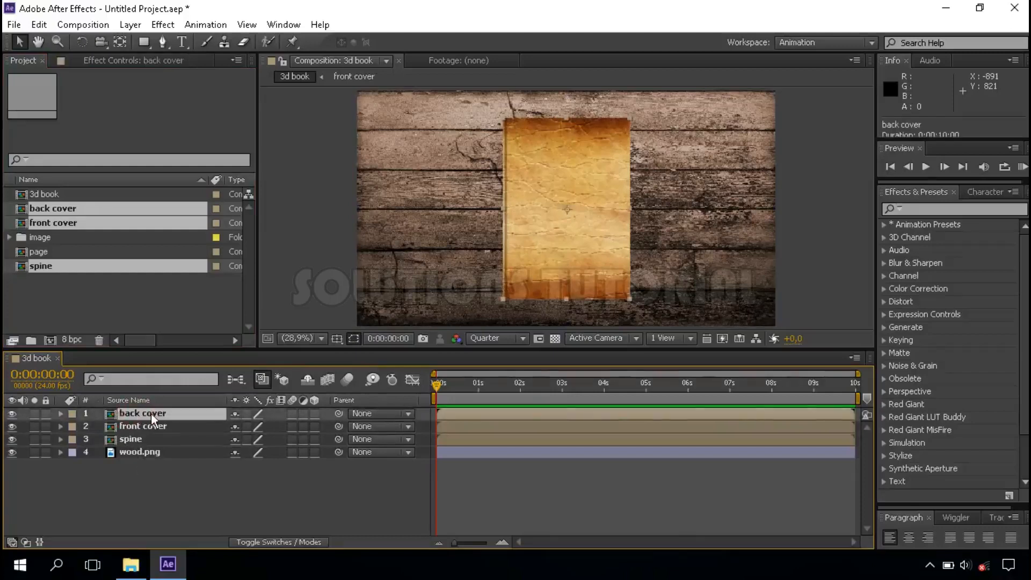
drag(150, 413, 149, 445)
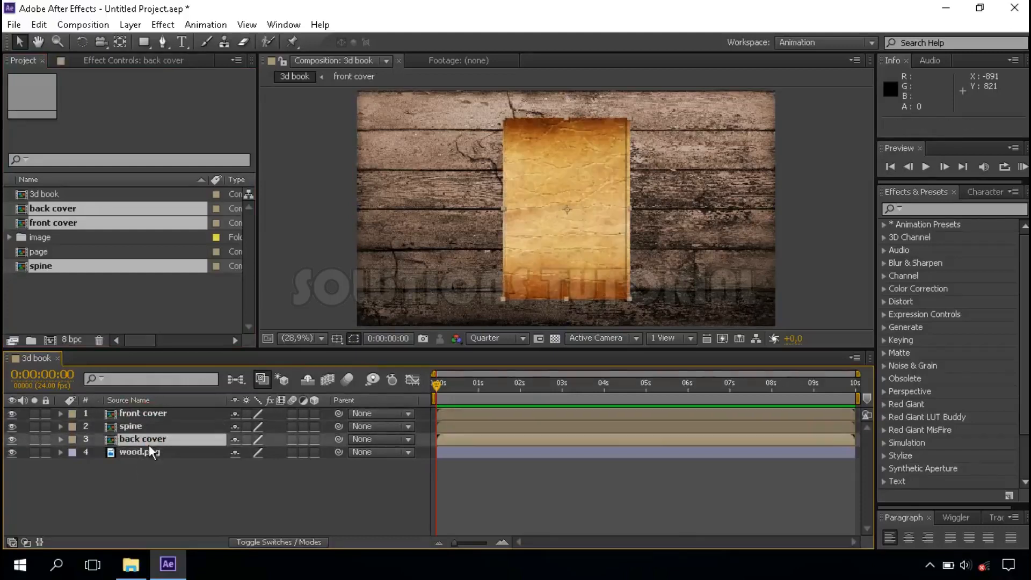
click(142, 469)
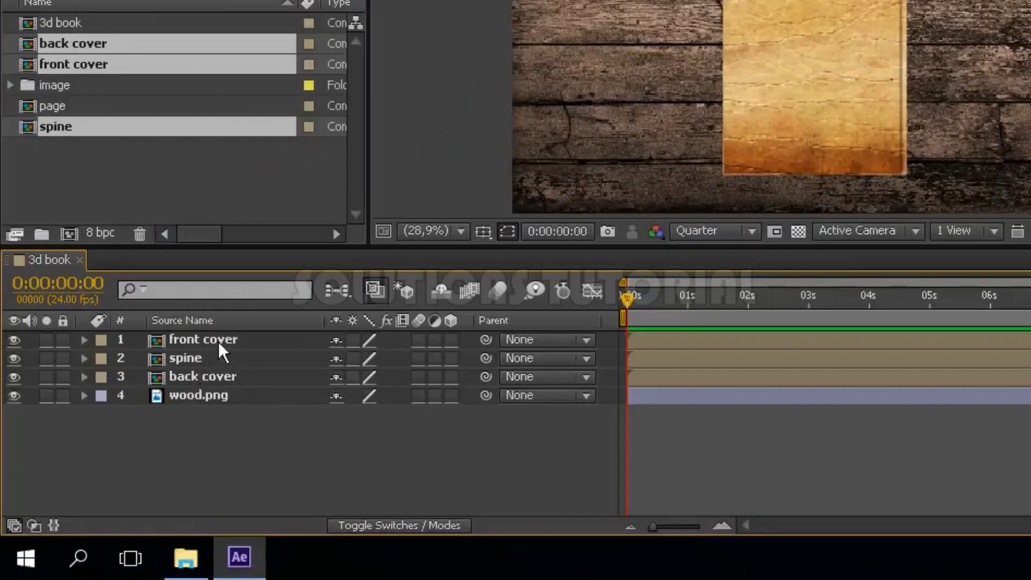
- Shift the front cover layer to the spine's left side, with its X position at 649
click(217, 340)
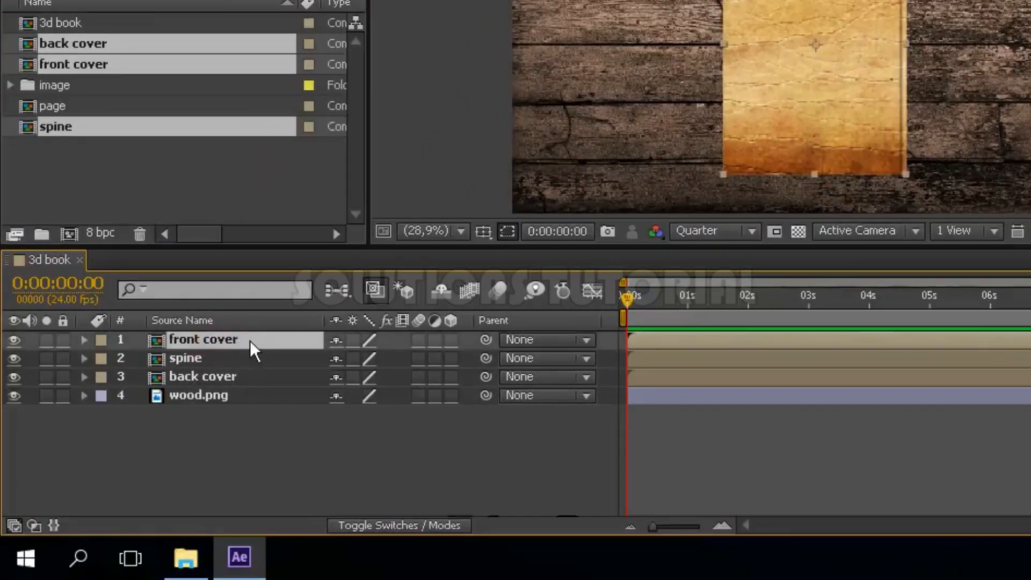
key(p)
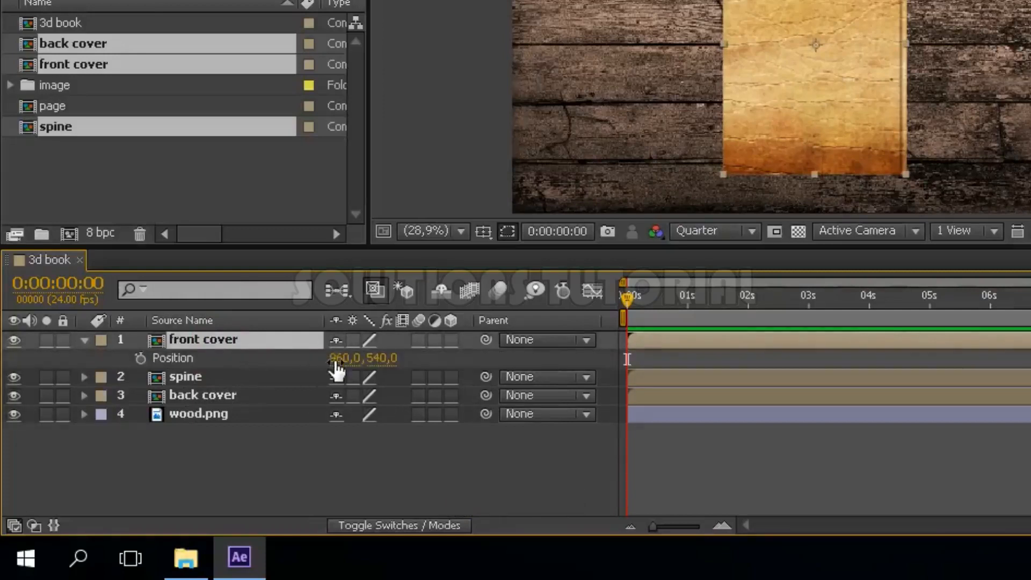
drag(336, 370, 189, 378)
drag(333, 361, 307, 362)
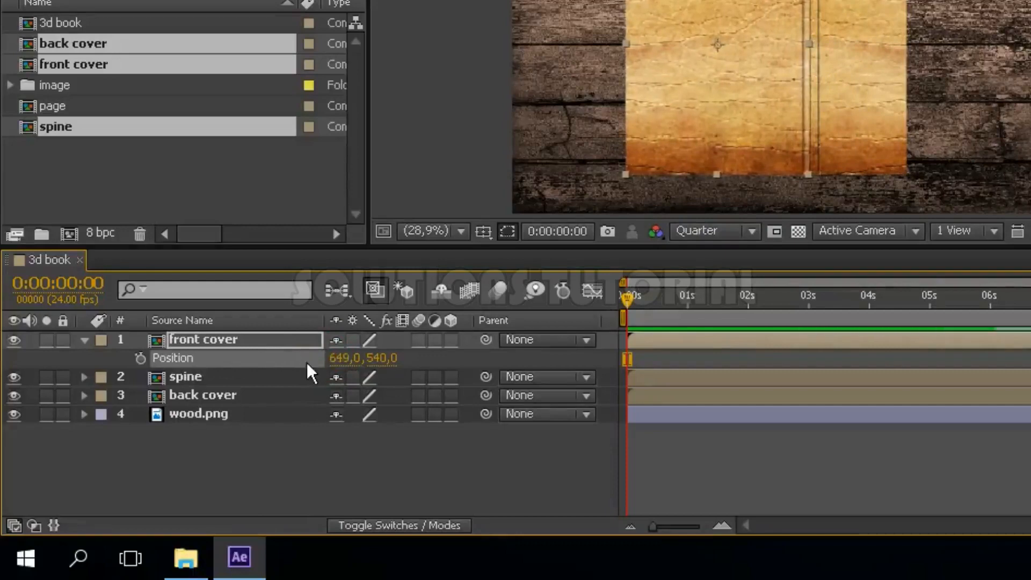
- Shift the back cover layer to the spine's right side and set its X position to 1270
click(231, 394)
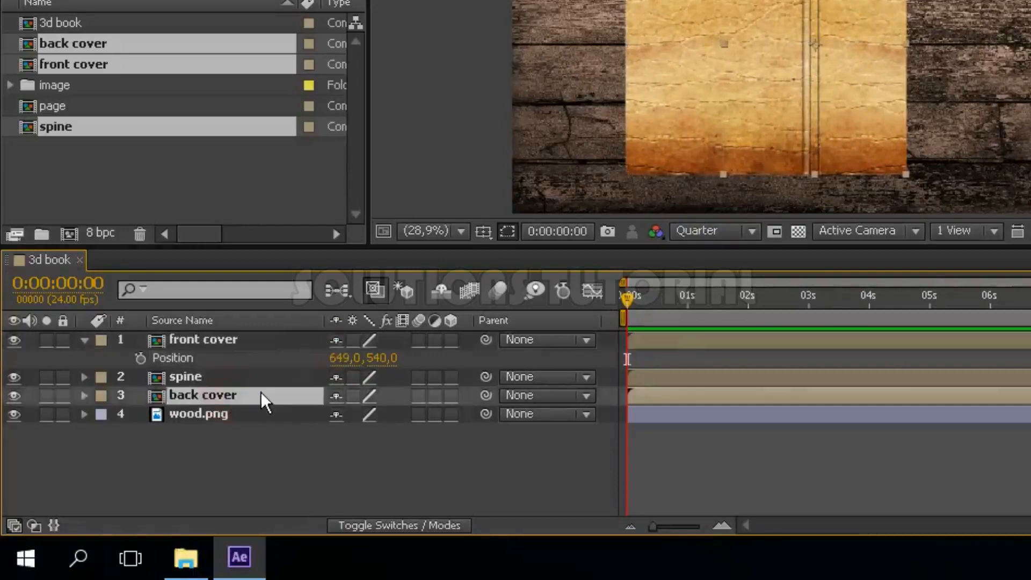
key(p)
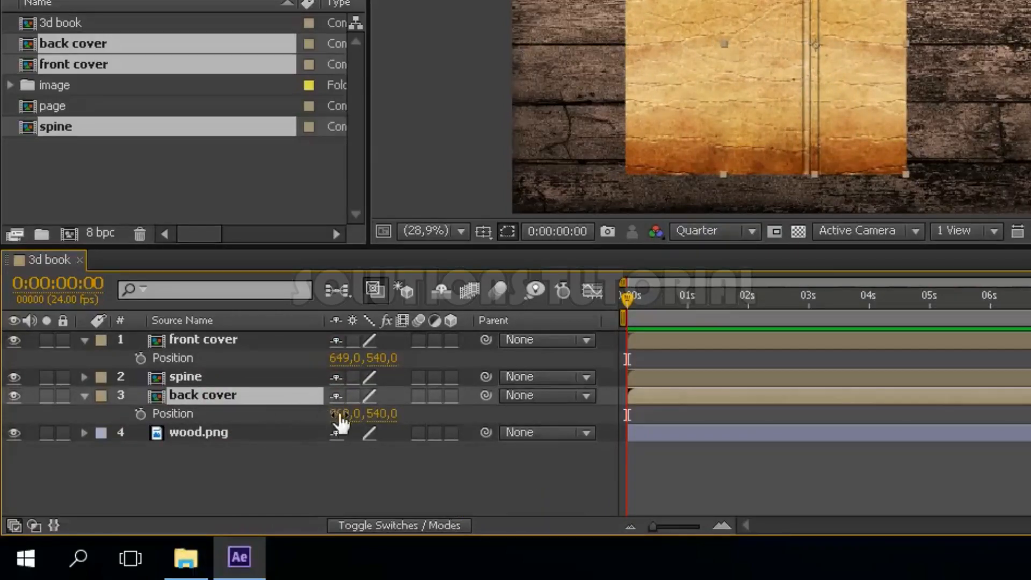
drag(338, 421, 423, 413)
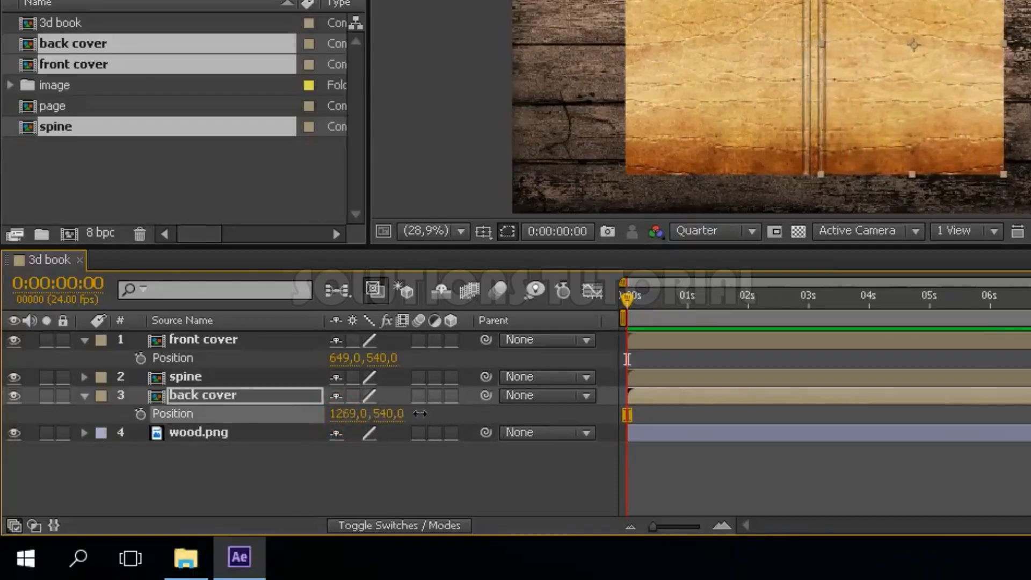
click(353, 413)
text(1270)
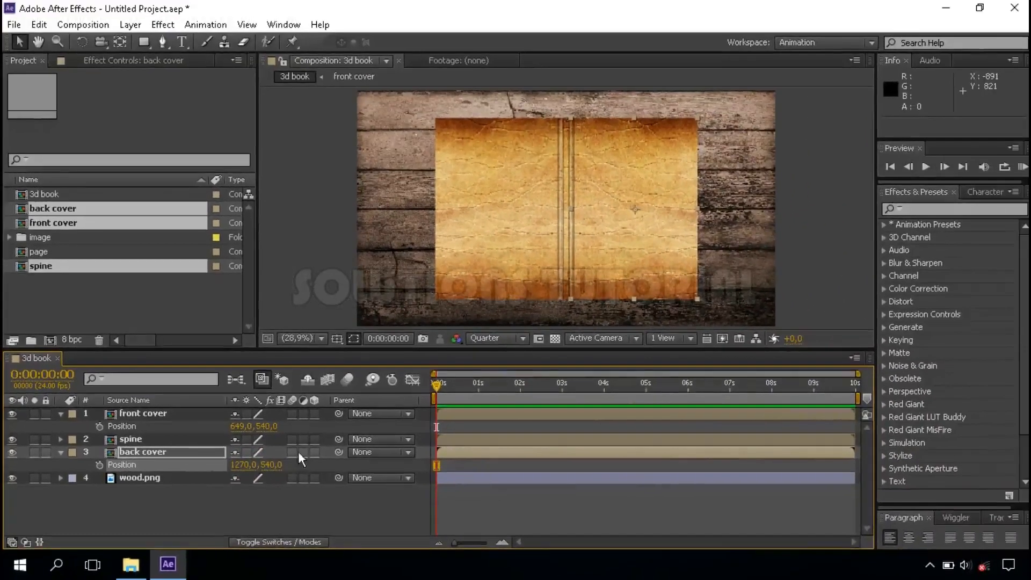
- Set the composition preview to 50% magnification and Full resolution to inspect the joins between the covers and spine
click(321, 338)
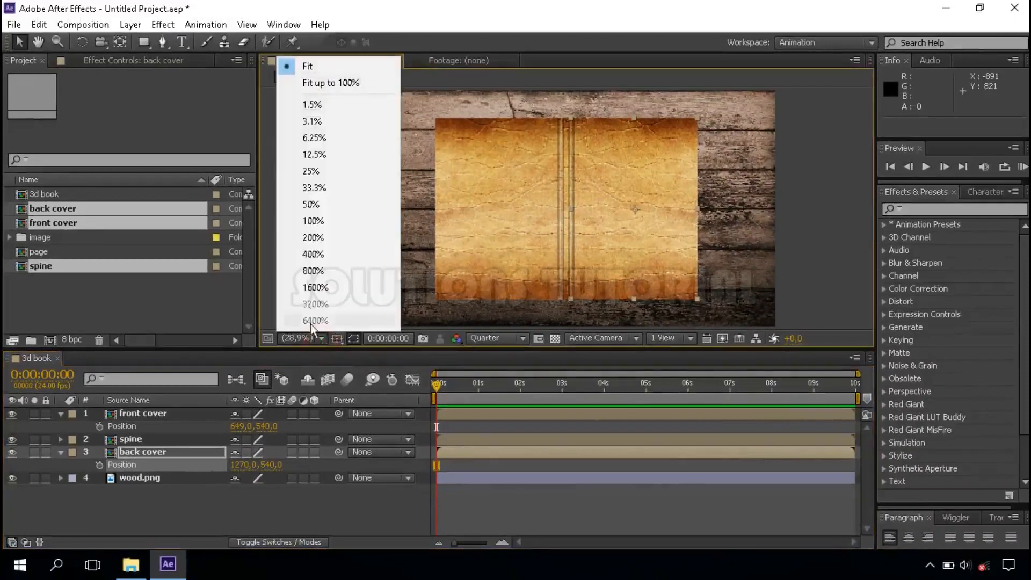
click(321, 223)
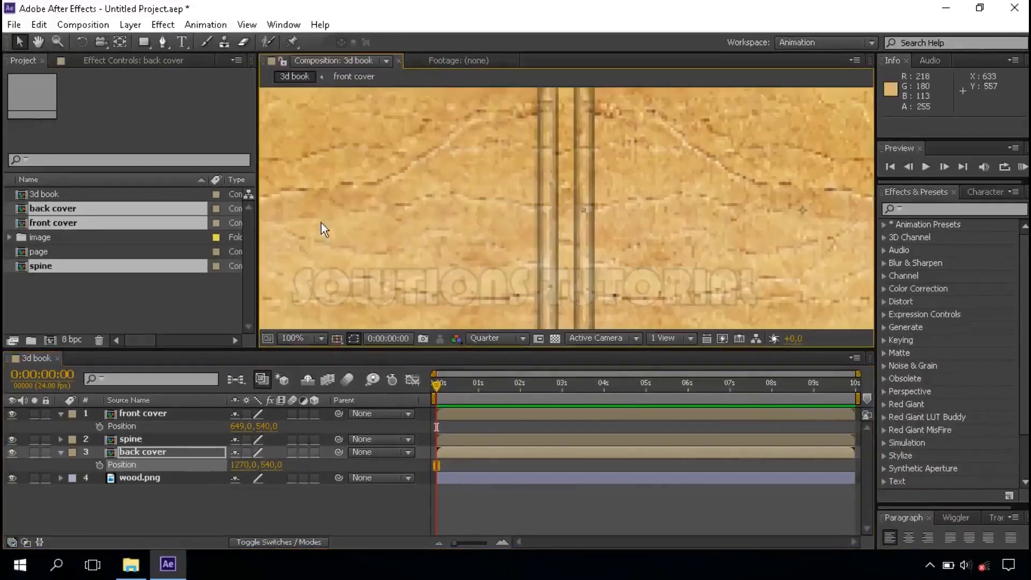
click(304, 334)
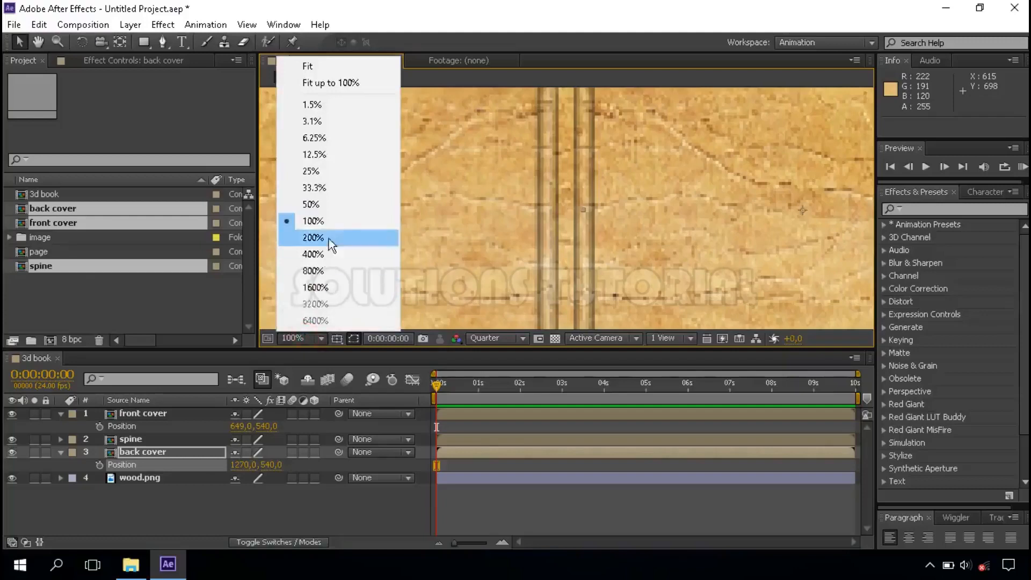
click(315, 204)
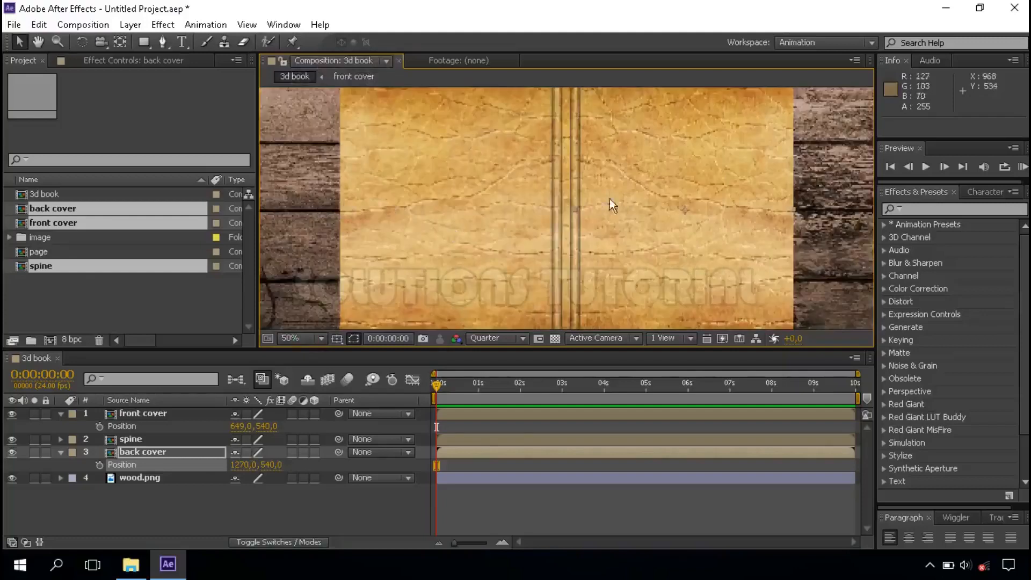
click(496, 340)
click(495, 376)
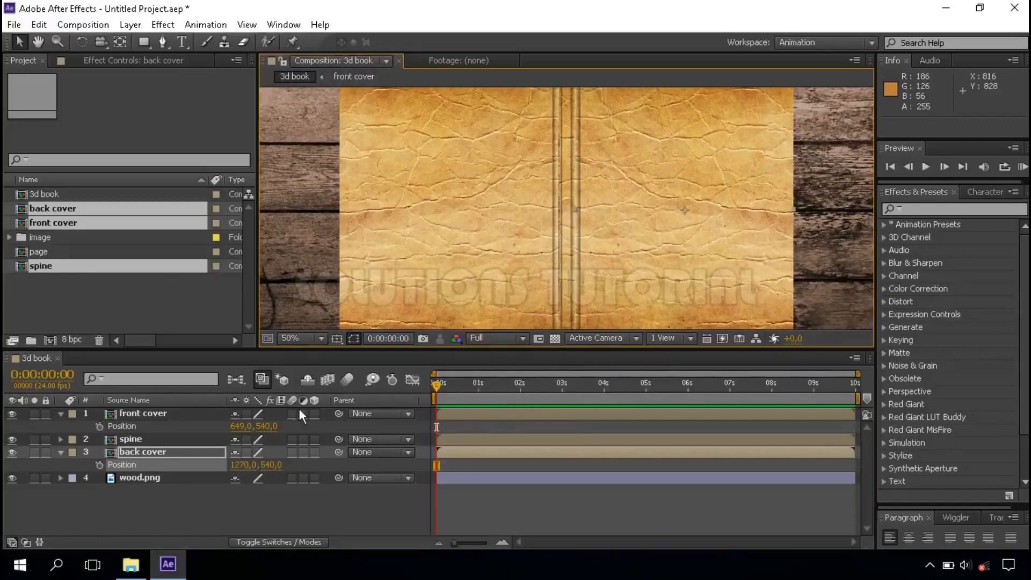
- Move the front cover layer's anchor point to its right edge, where it meets the spine, using the Pan Behind tool
click(62, 452)
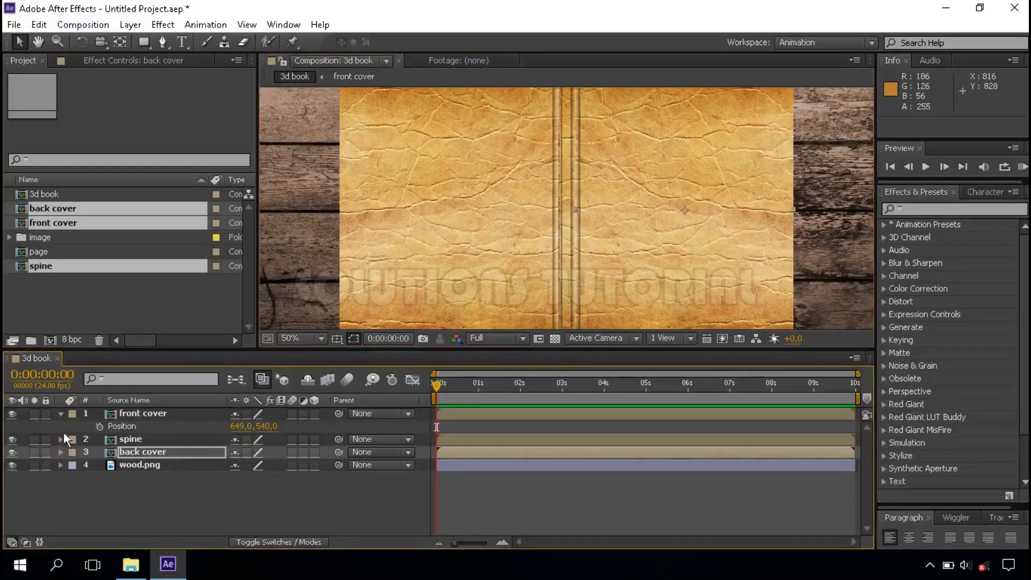
click(61, 414)
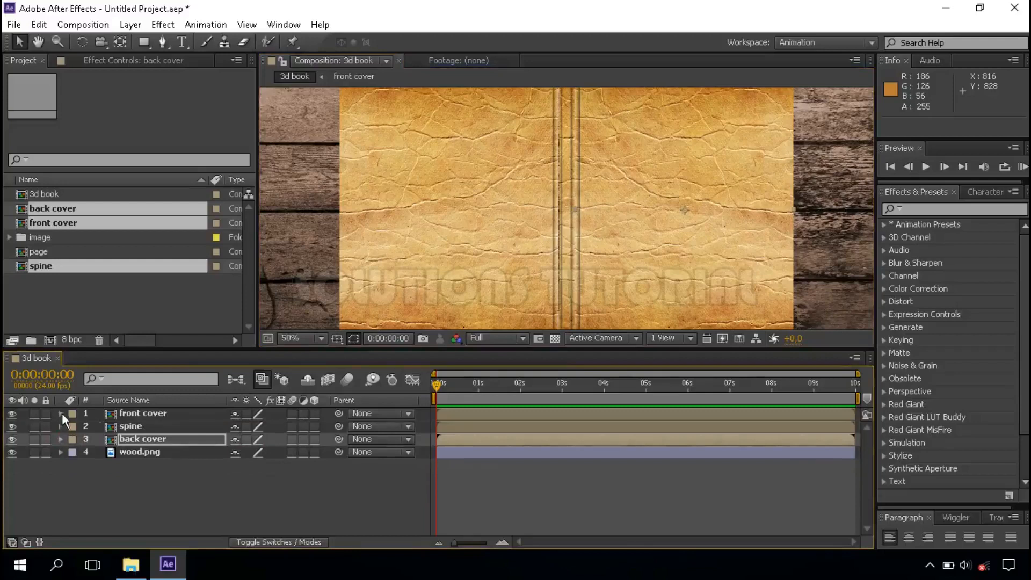
click(119, 414)
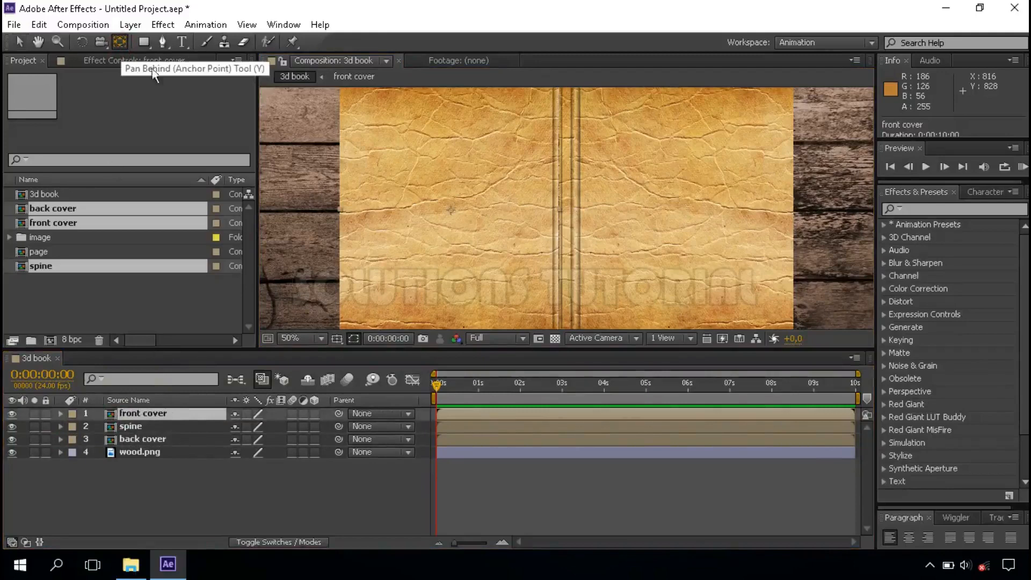
click(121, 43)
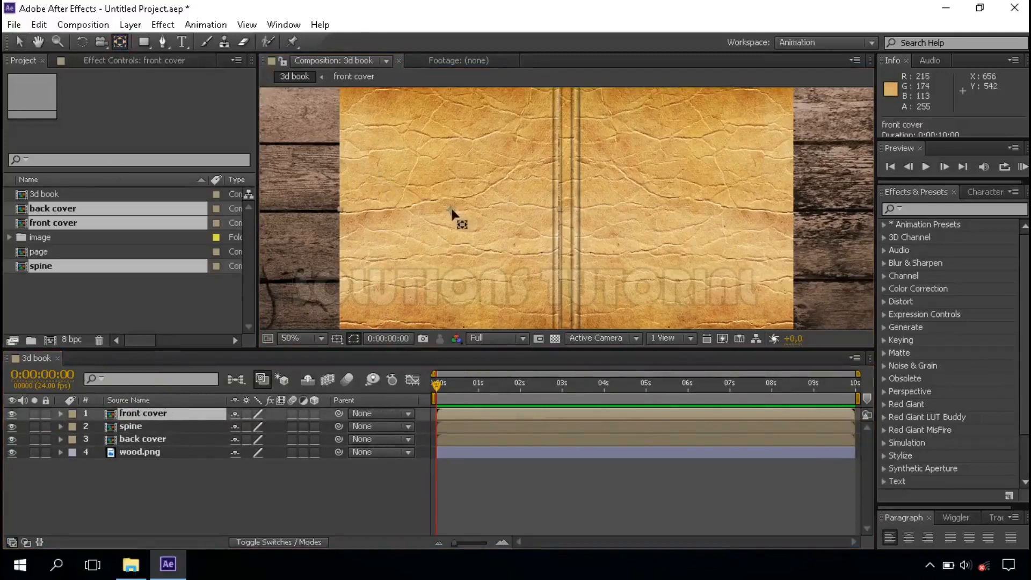
drag(452, 209, 557, 211)
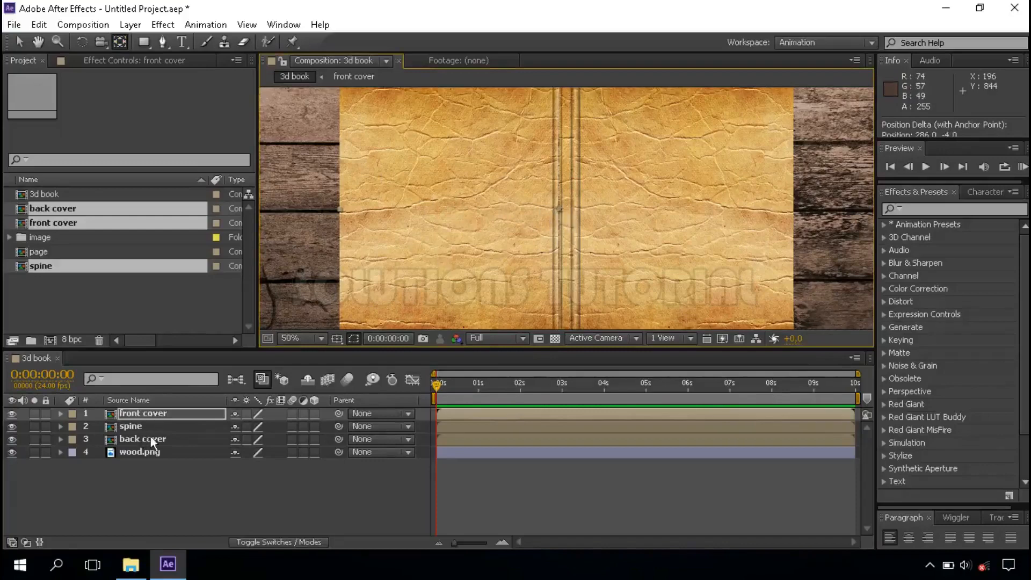
- Move the spine layer's anchor point to its right edge beside the back cover, refining the placement at 100% magnification
click(138, 427)
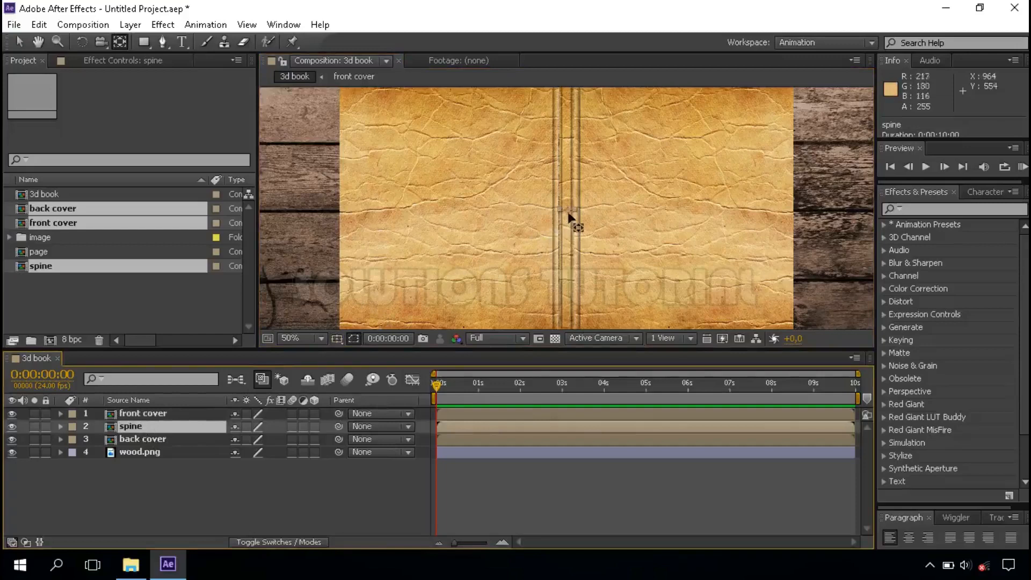
drag(567, 205, 573, 204)
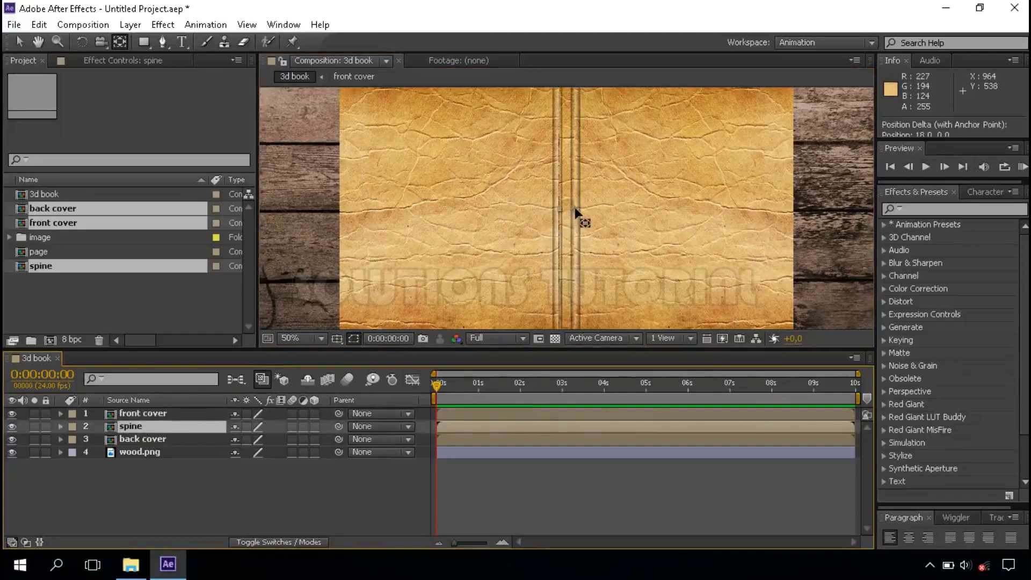
click(320, 338)
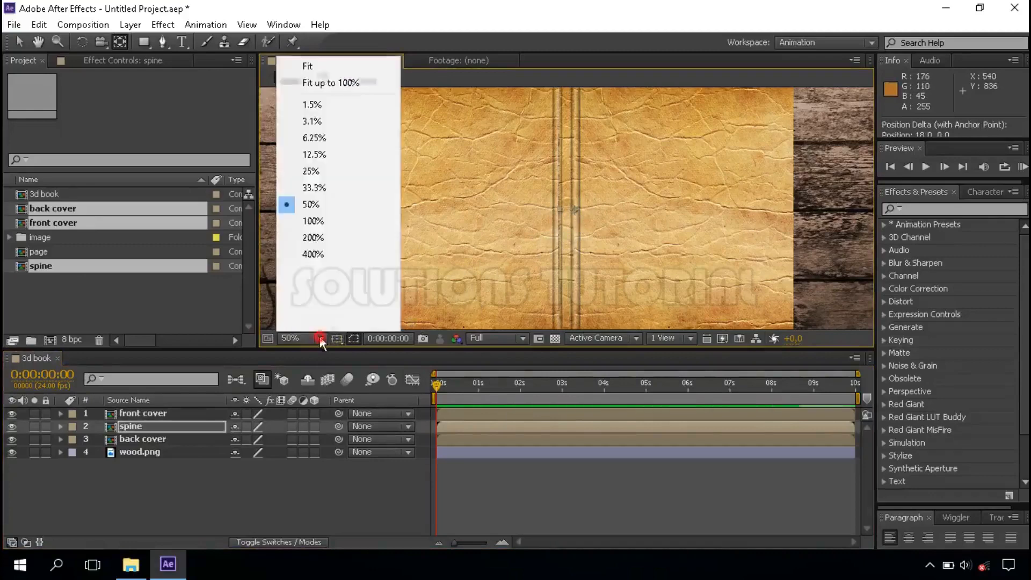
click(317, 221)
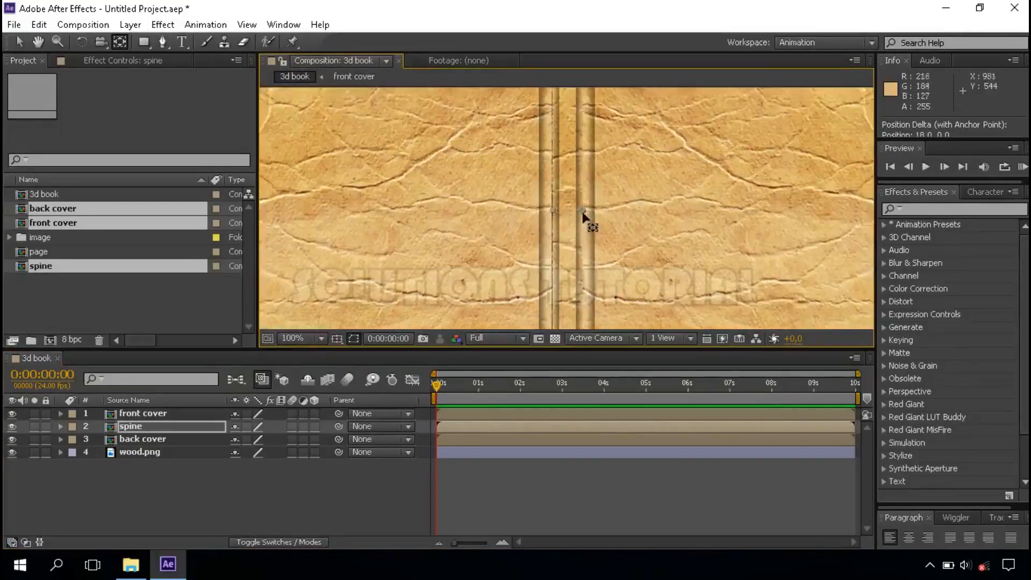
drag(583, 210, 583, 209)
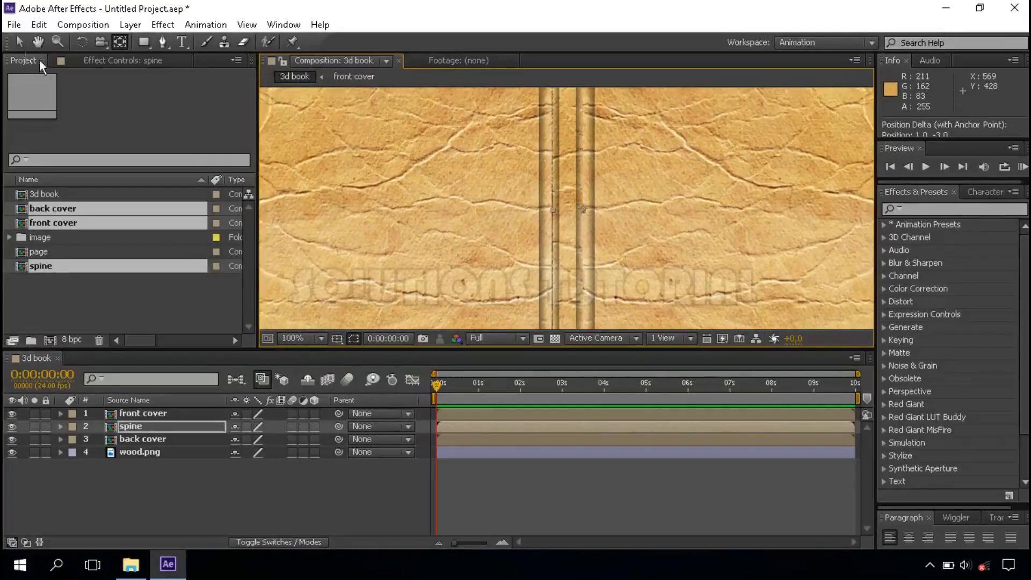
key(v)
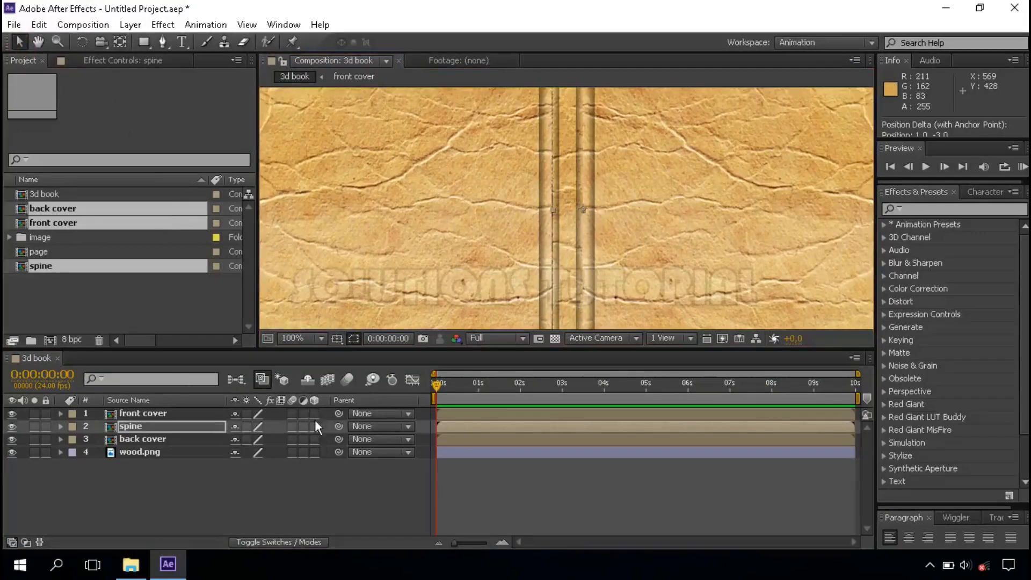
- Fit the whole composition in the preview and lower the preview resolution to Quarter
click(318, 337)
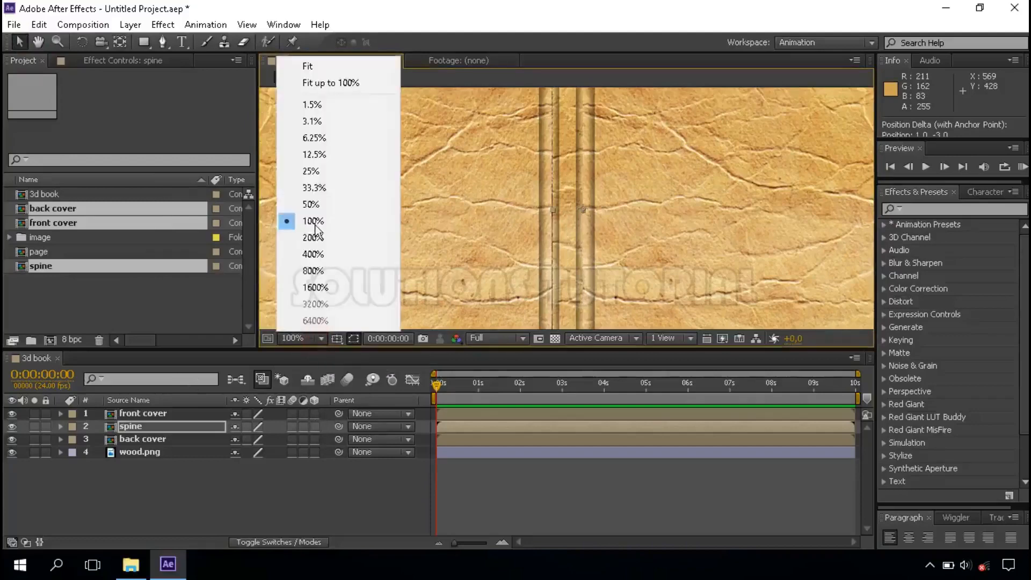
click(338, 67)
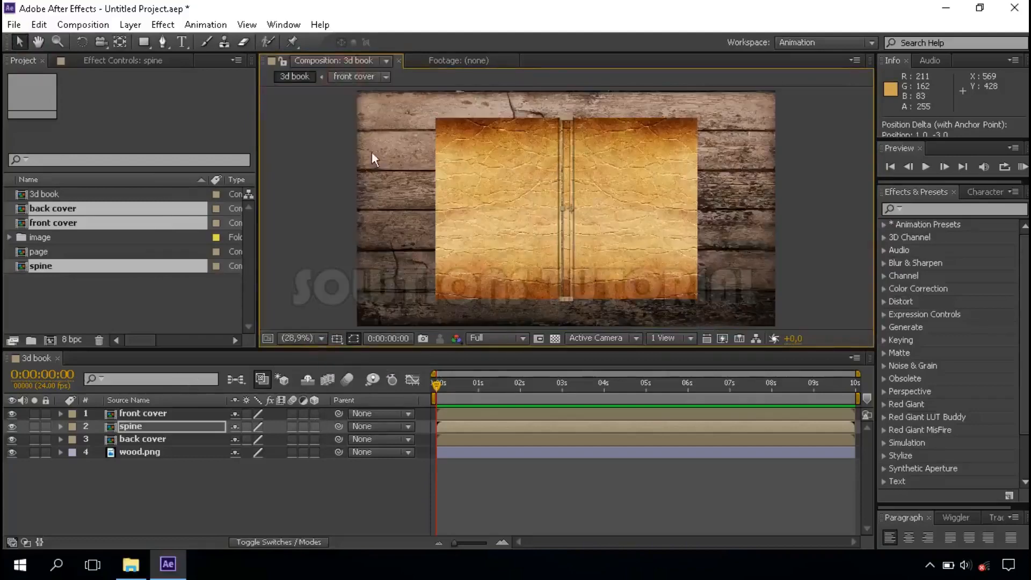
click(475, 339)
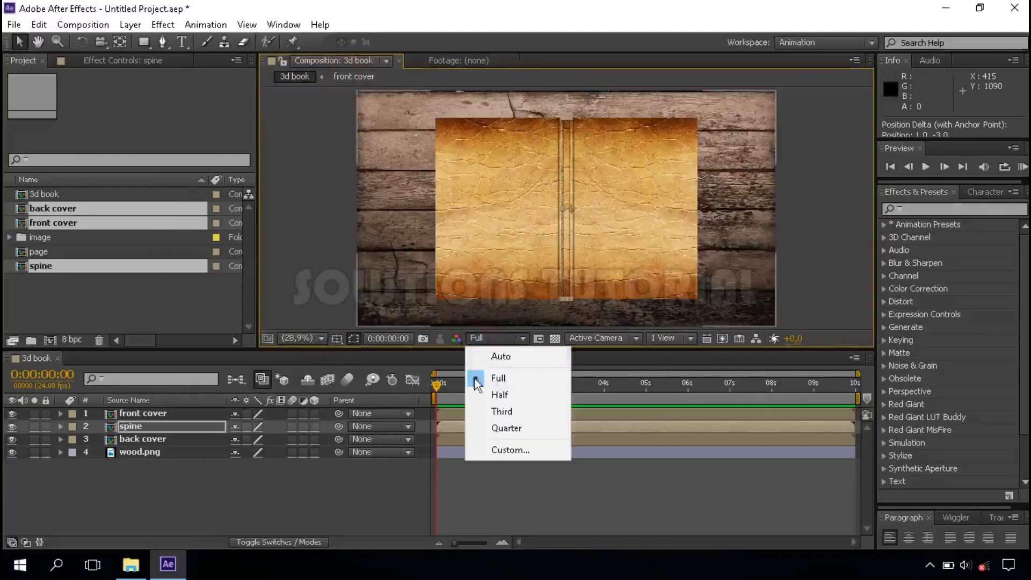
click(478, 427)
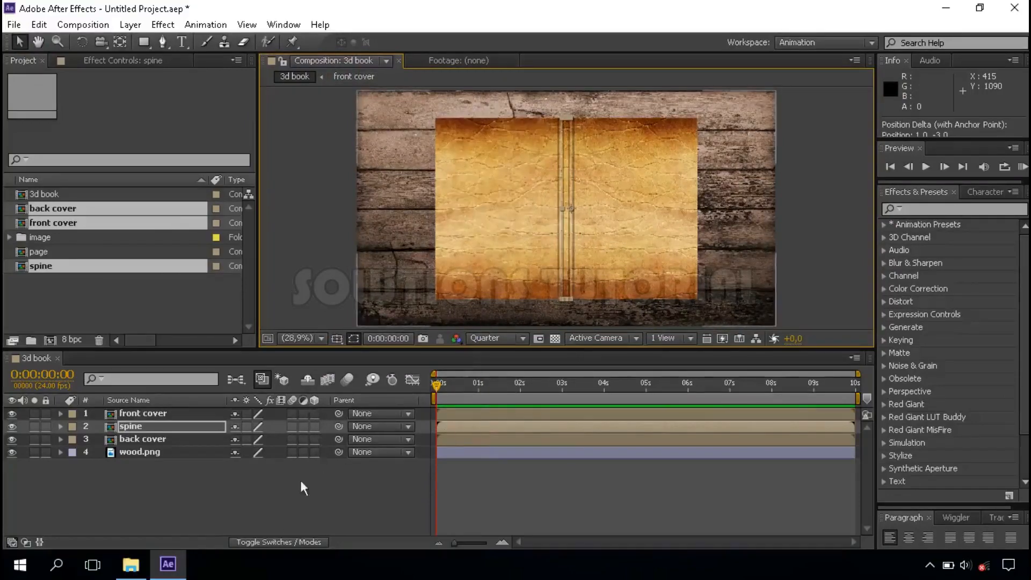
- Turn the front cover, spine and back cover into 3D layers
click(288, 541)
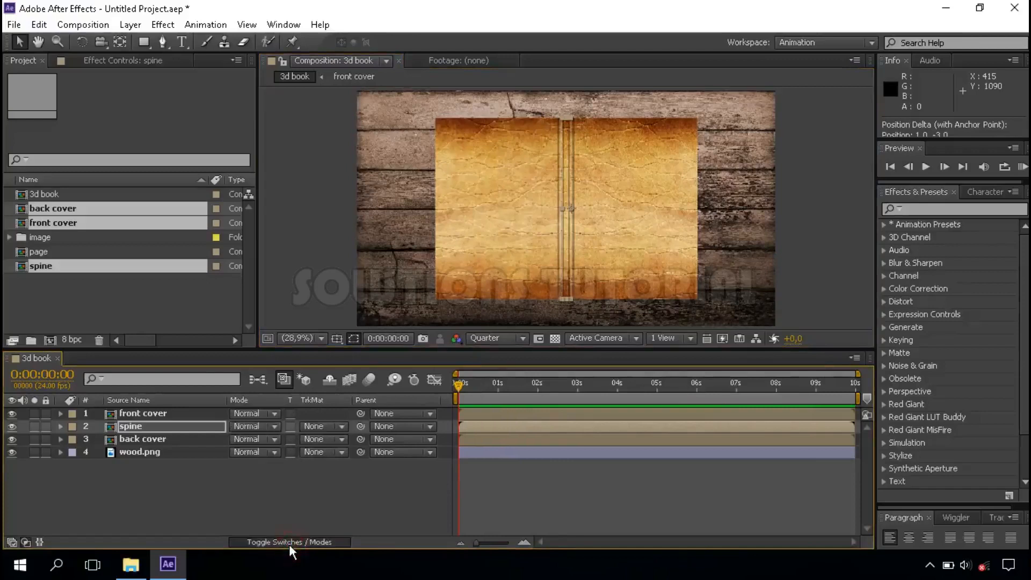
click(289, 542)
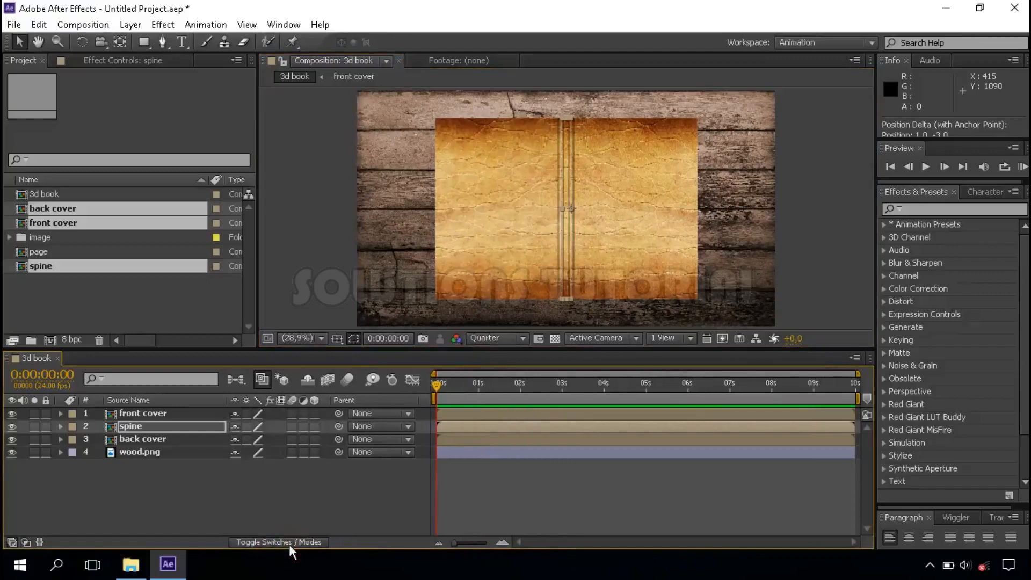
click(314, 412)
click(313, 425)
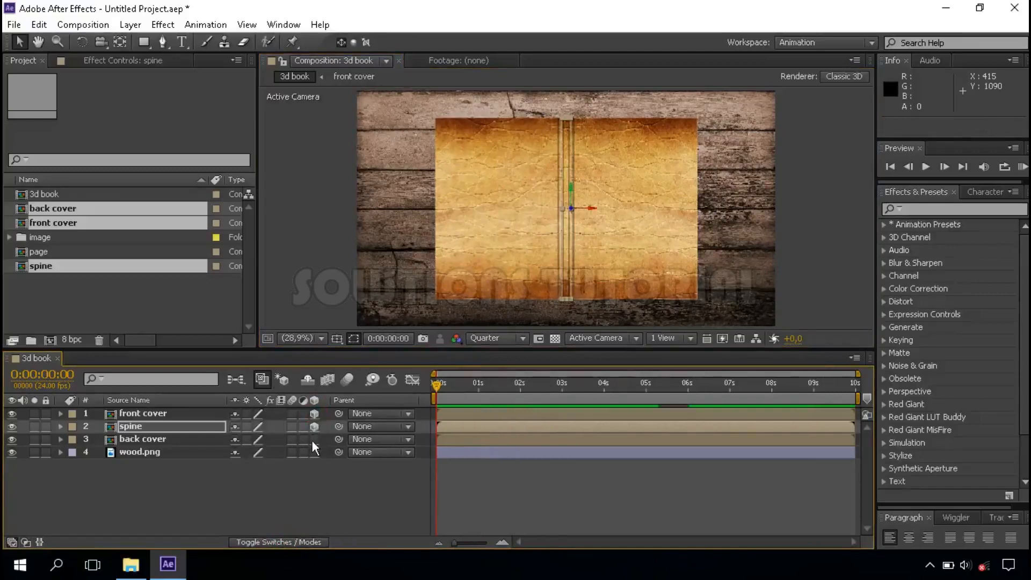
click(314, 439)
- Parent the front cover layer to the spine layer, and the spine layer to the back cover layer
click(178, 414)
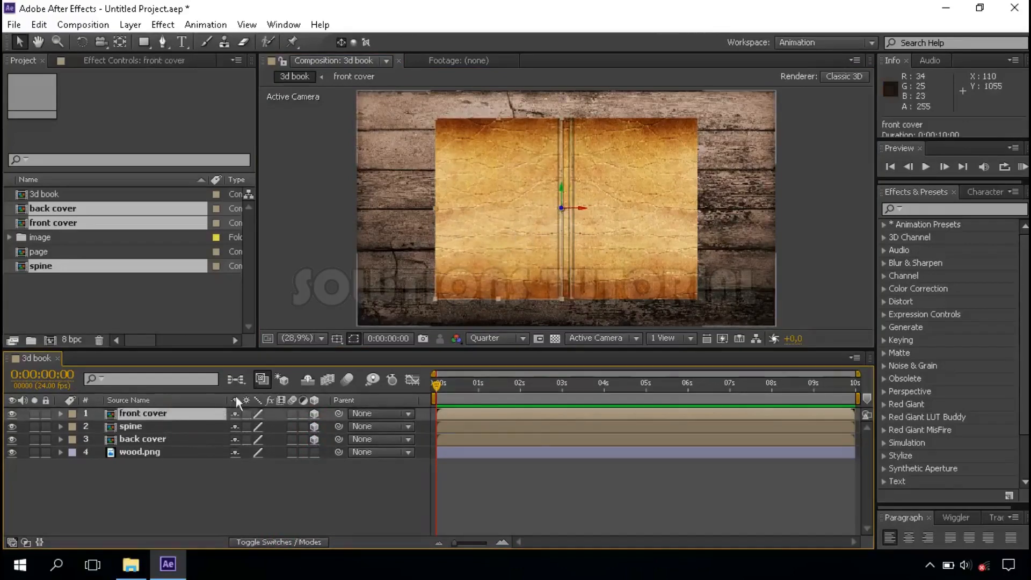
click(201, 425)
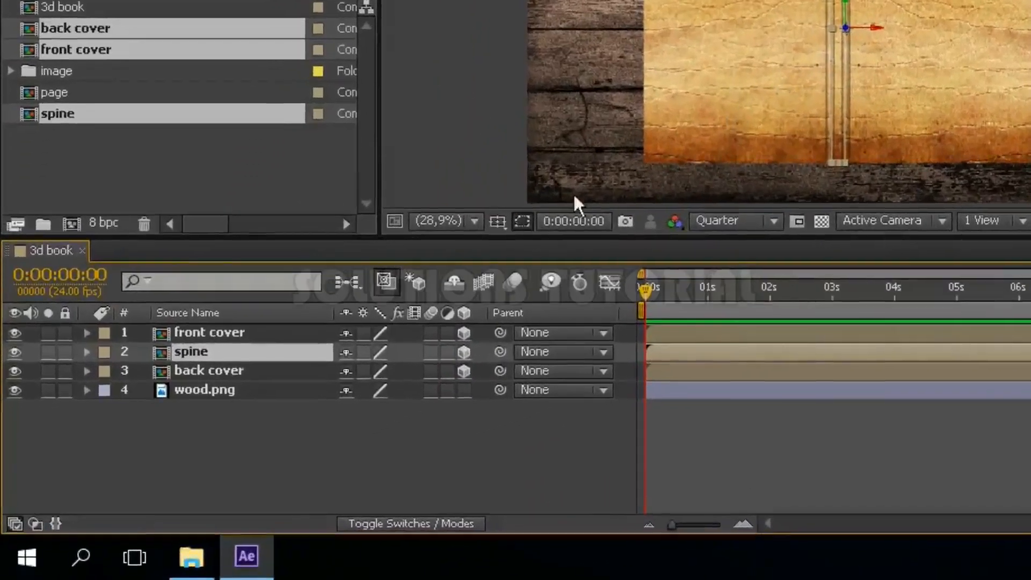
click(285, 332)
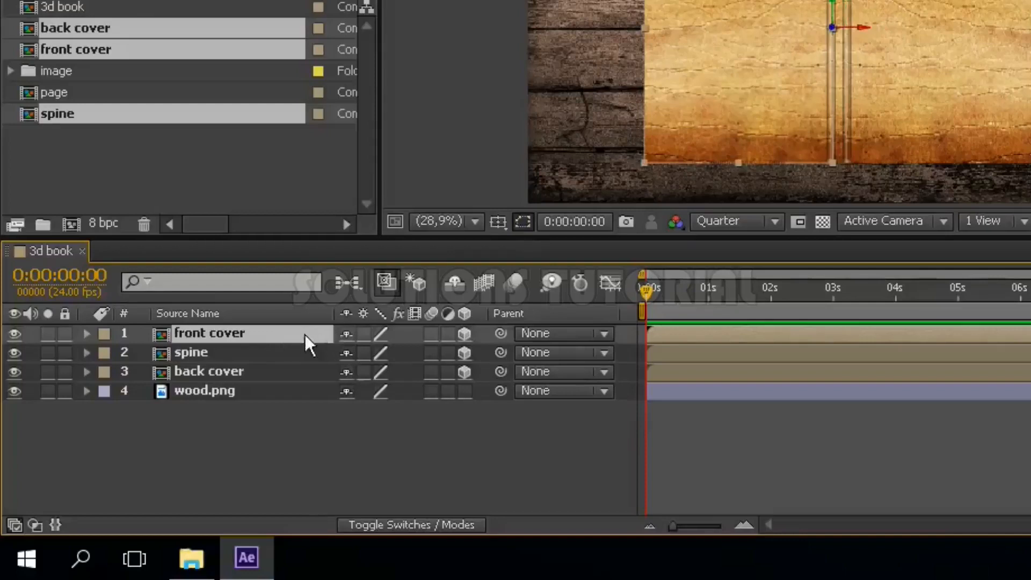
drag(501, 334, 301, 358)
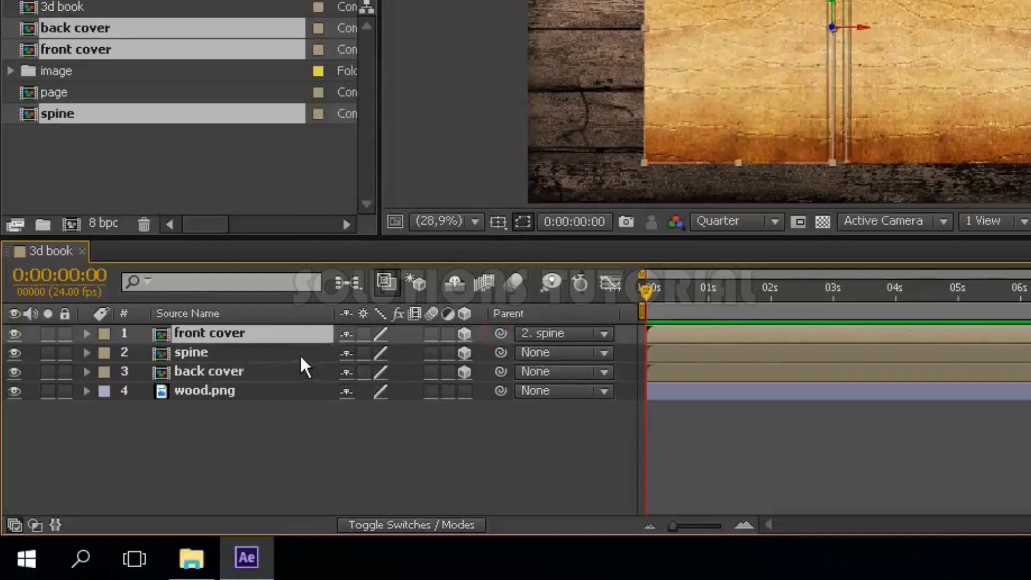
click(268, 356)
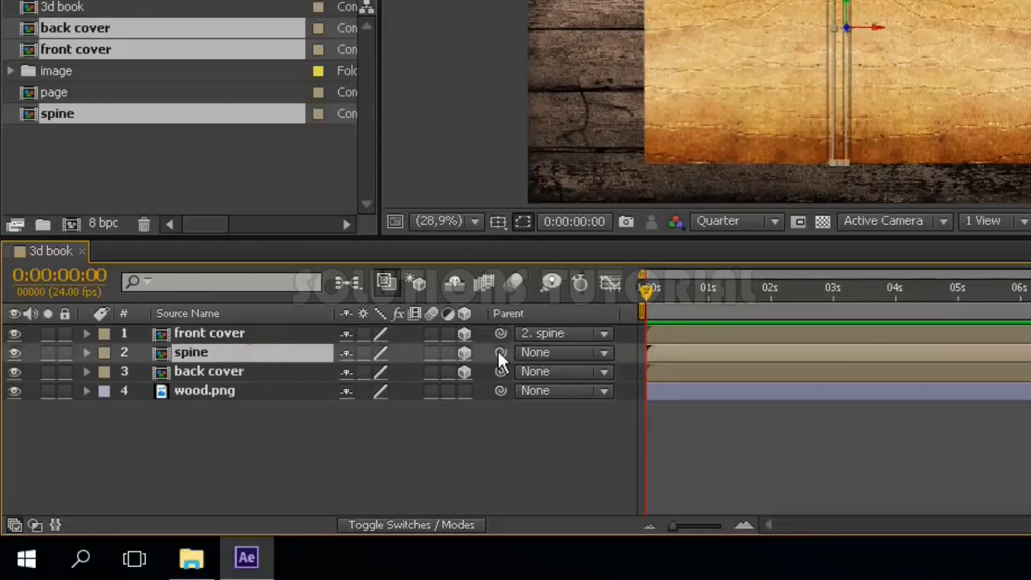
drag(498, 350, 294, 369)
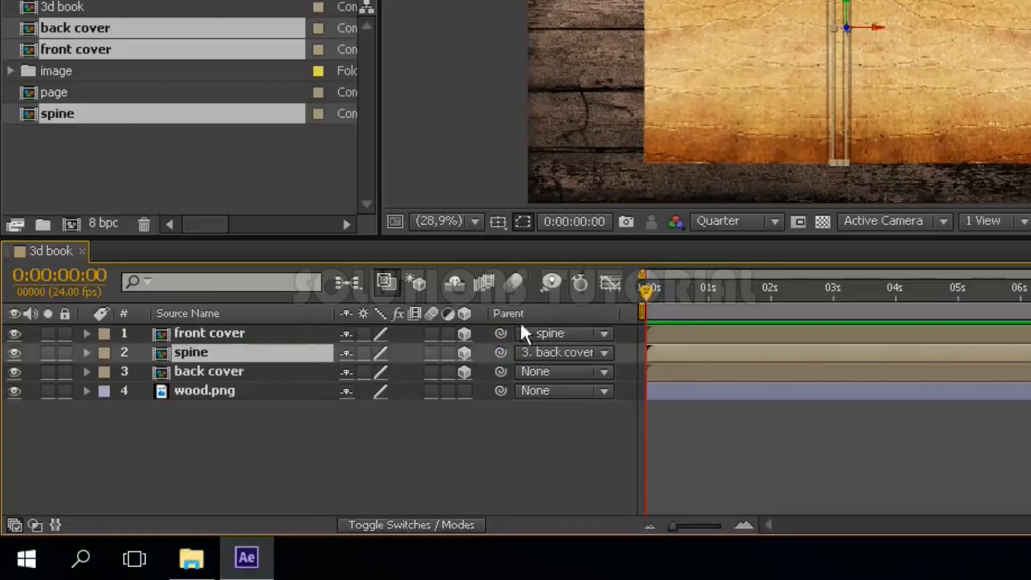
click(309, 433)
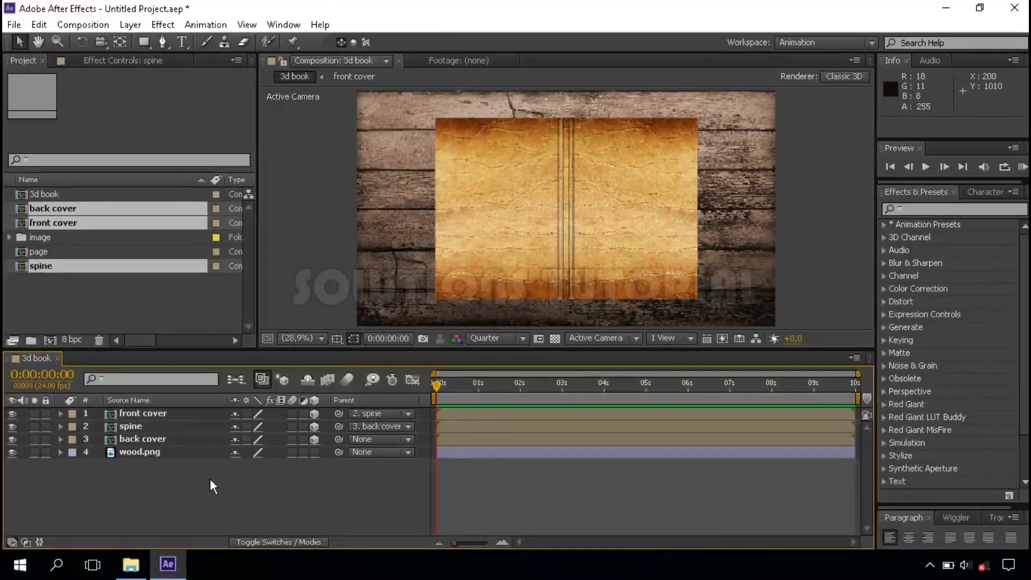
- Set the Y Rotation of the front cover and spine layers to -90° in Custom View 1, and return to the Active Camera view
click(583, 344)
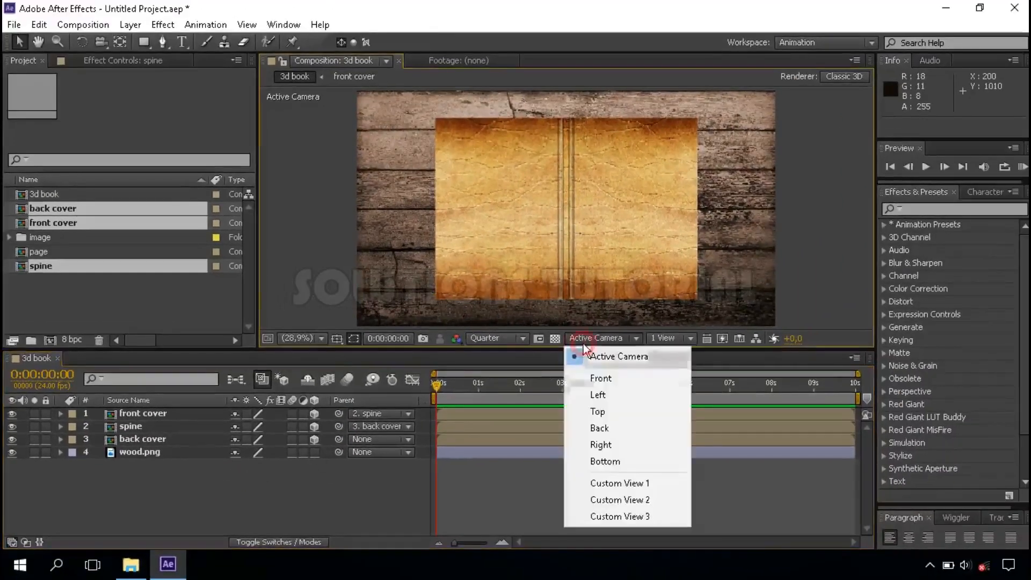
click(612, 483)
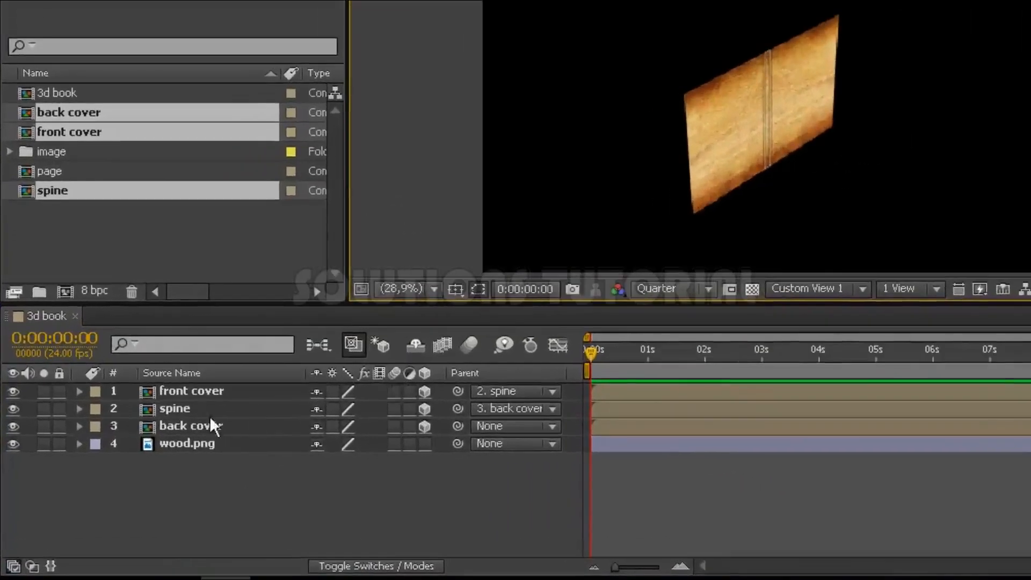
click(206, 396)
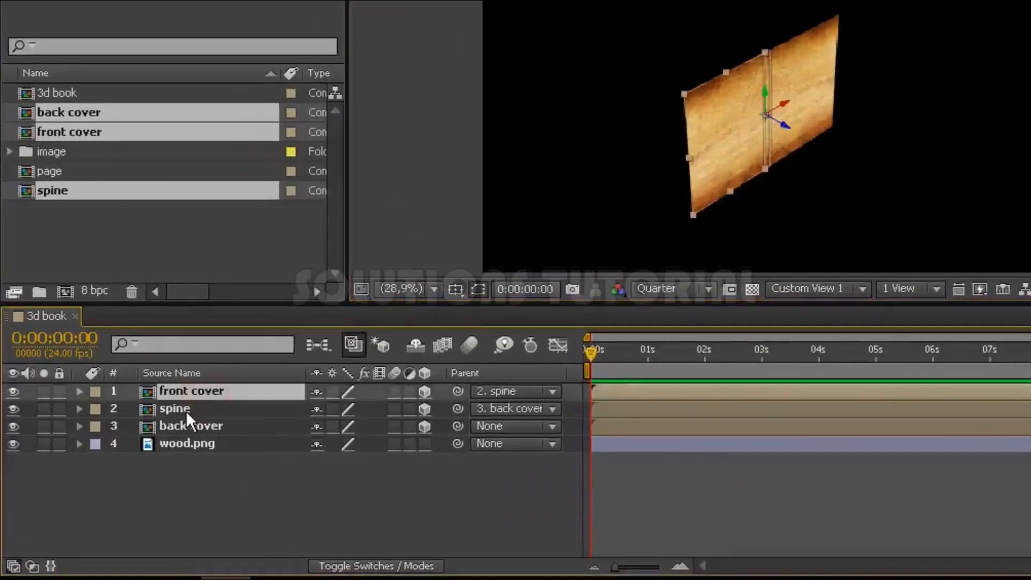
ctrl+click(186, 411)
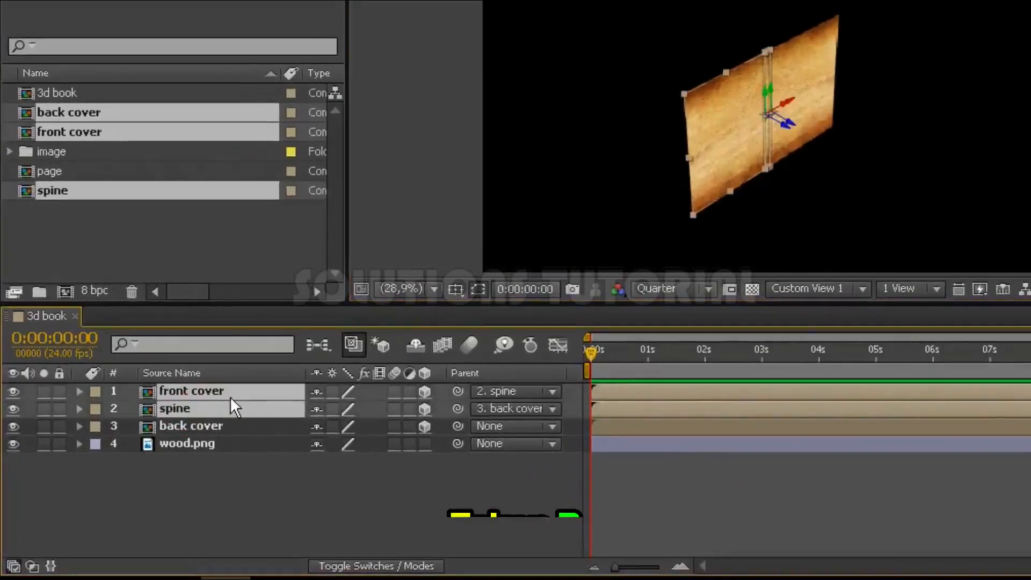
key(r)
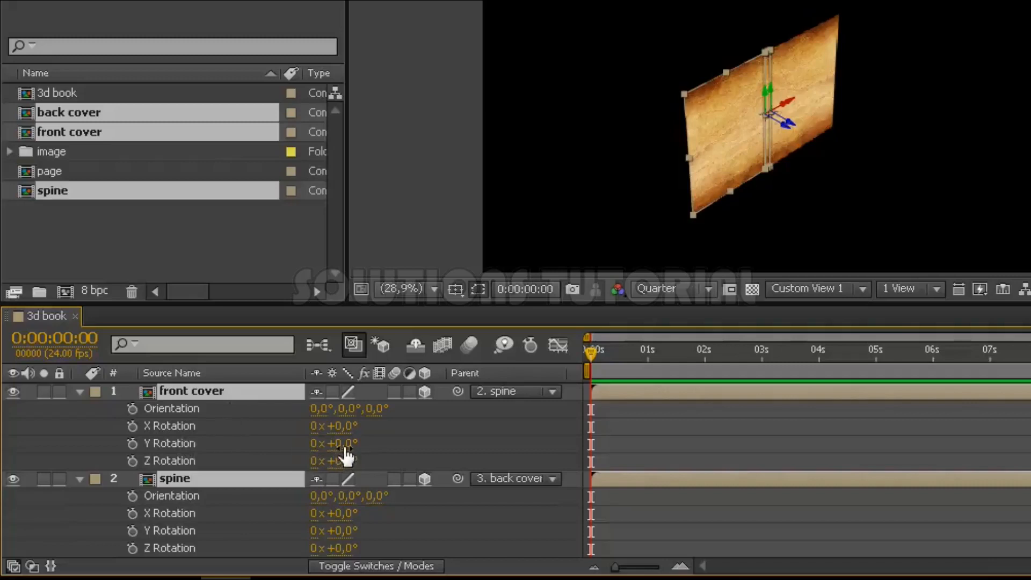
drag(345, 449, 299, 446)
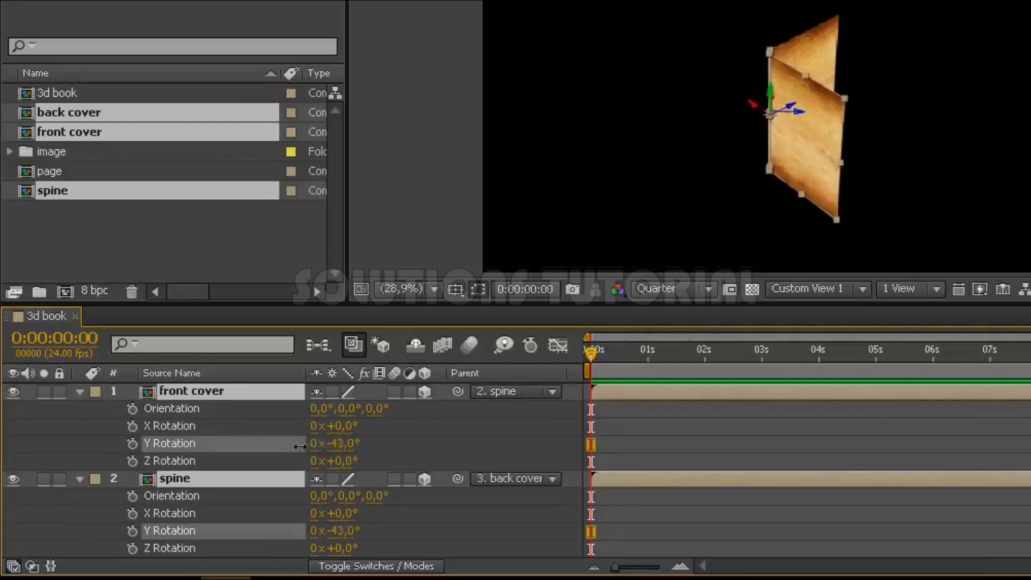
click(346, 443)
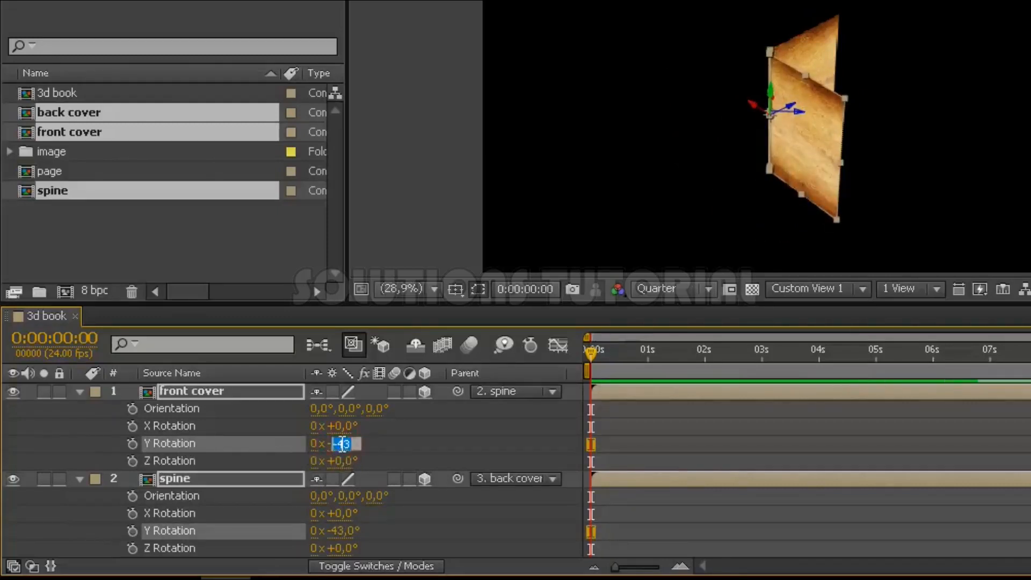
text(-90)
key(Return)
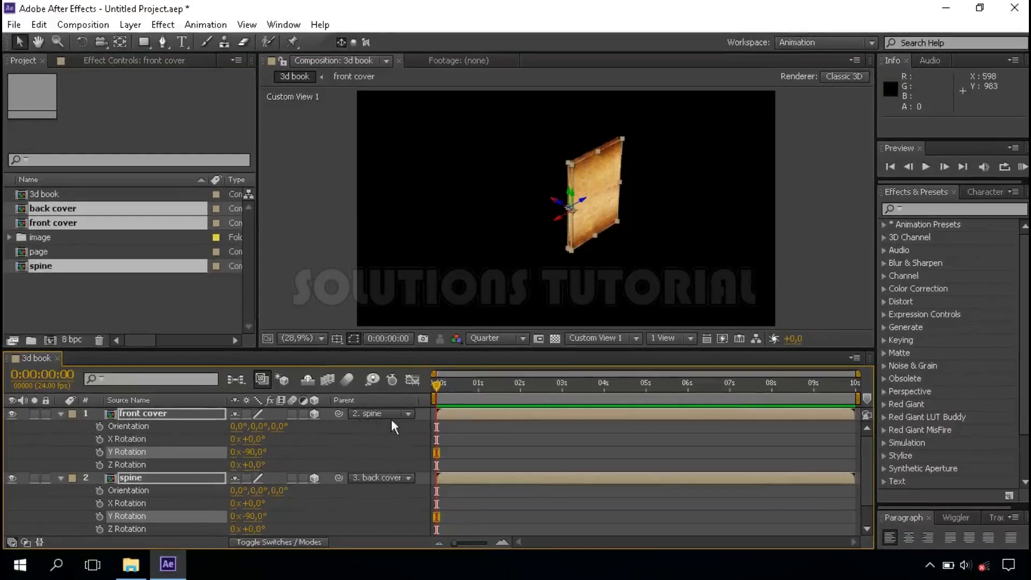
click(591, 339)
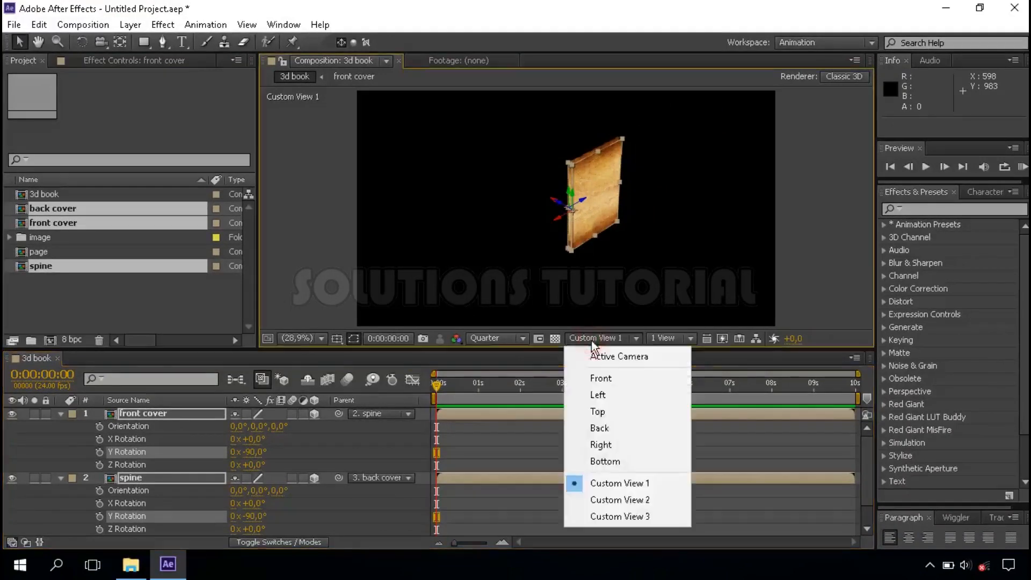
click(584, 355)
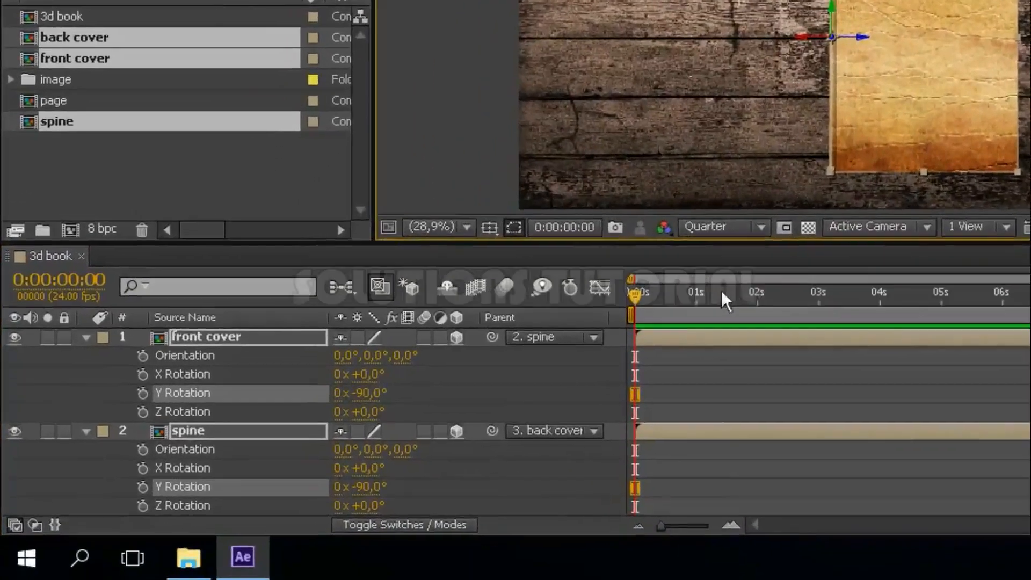
- Keyframe the Y Rotation of the front cover and spine layers from -90° at 1 second to 0° at 4 seconds
click(697, 302)
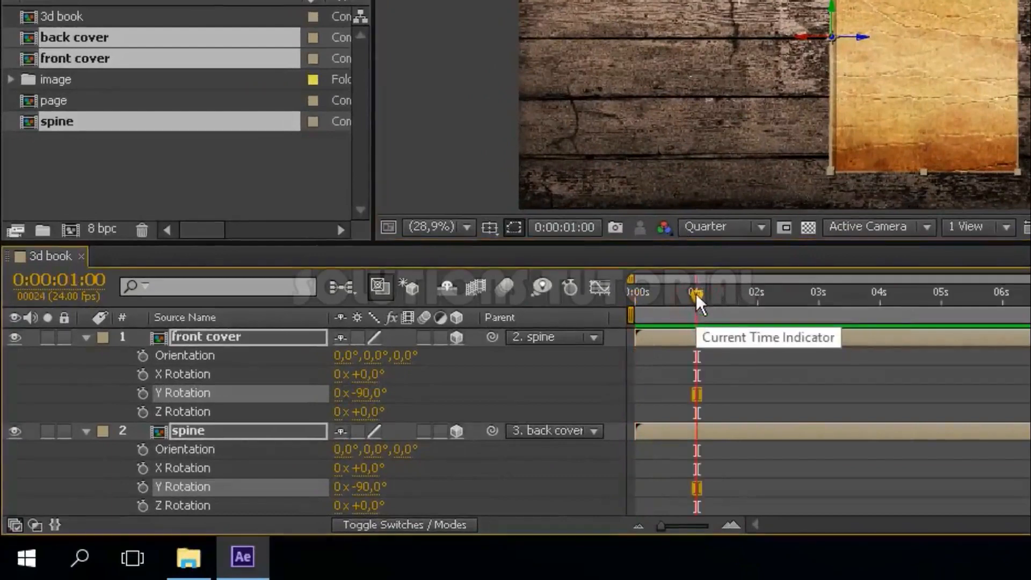
click(142, 394)
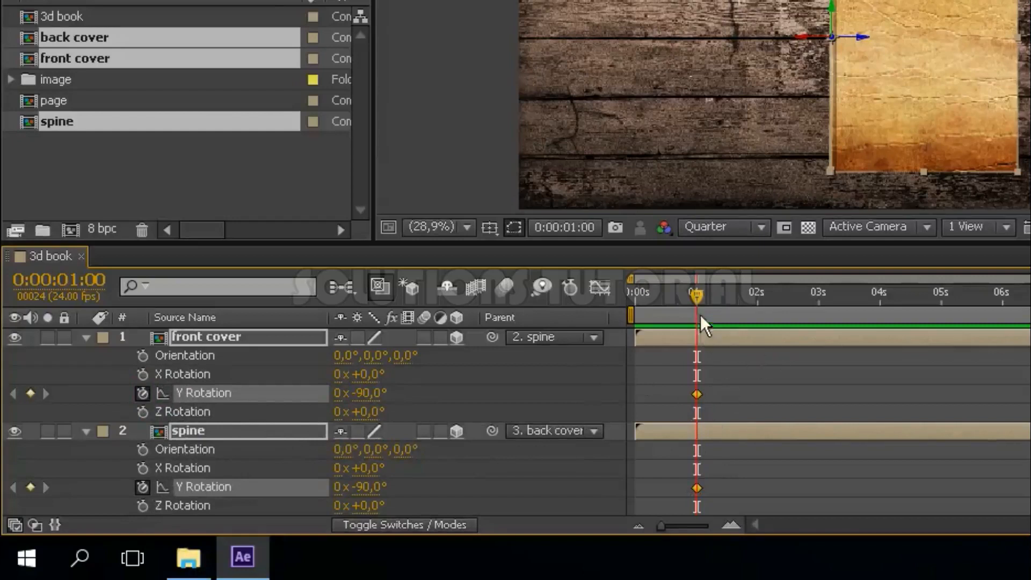
click(878, 304)
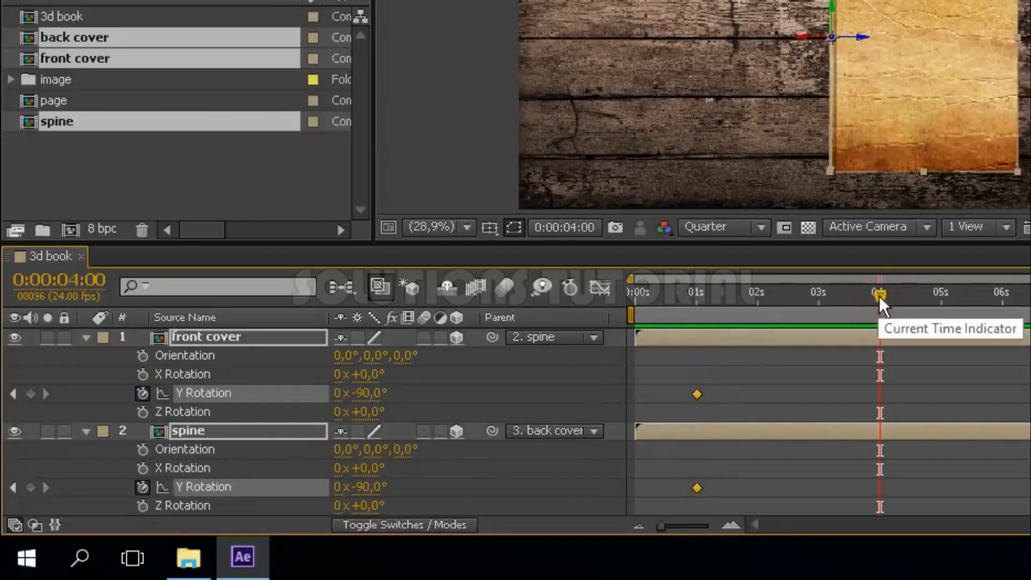
click(372, 400)
text(0)
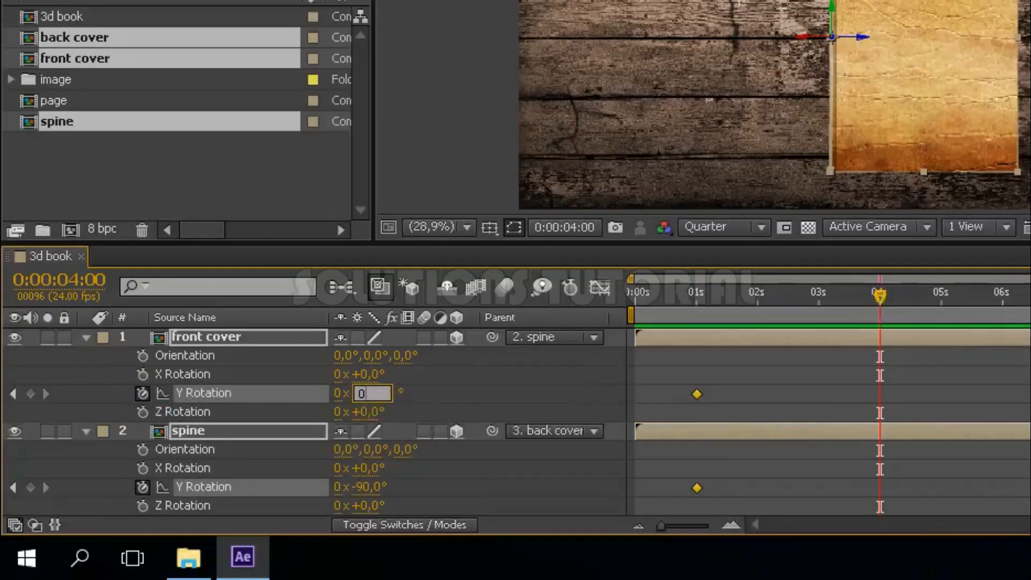
key(Return)
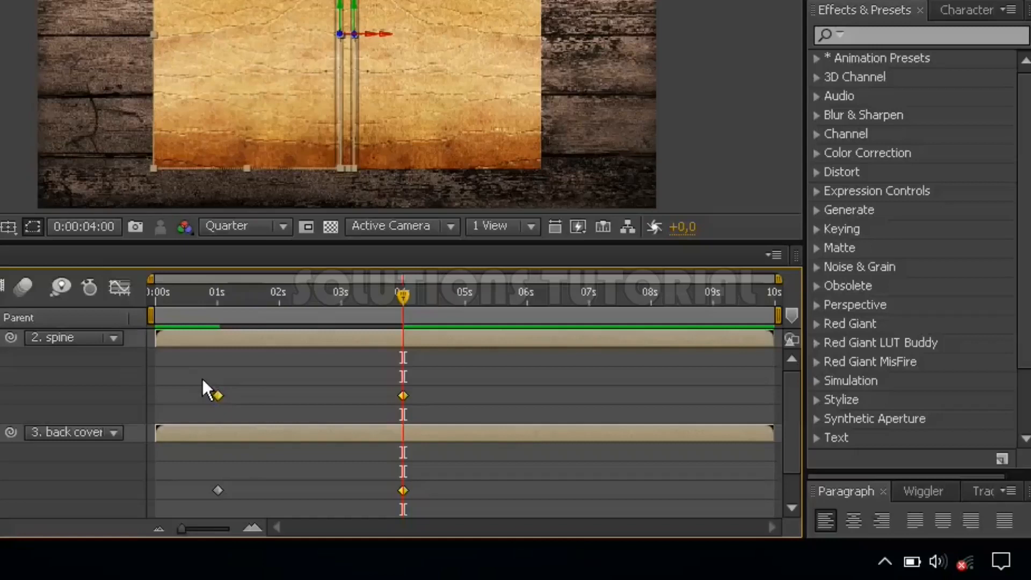
- Apply Easy Ease to all Y Rotation keyframes of the front cover and spine, and collapse both layers' properties
drag(202, 378, 419, 493)
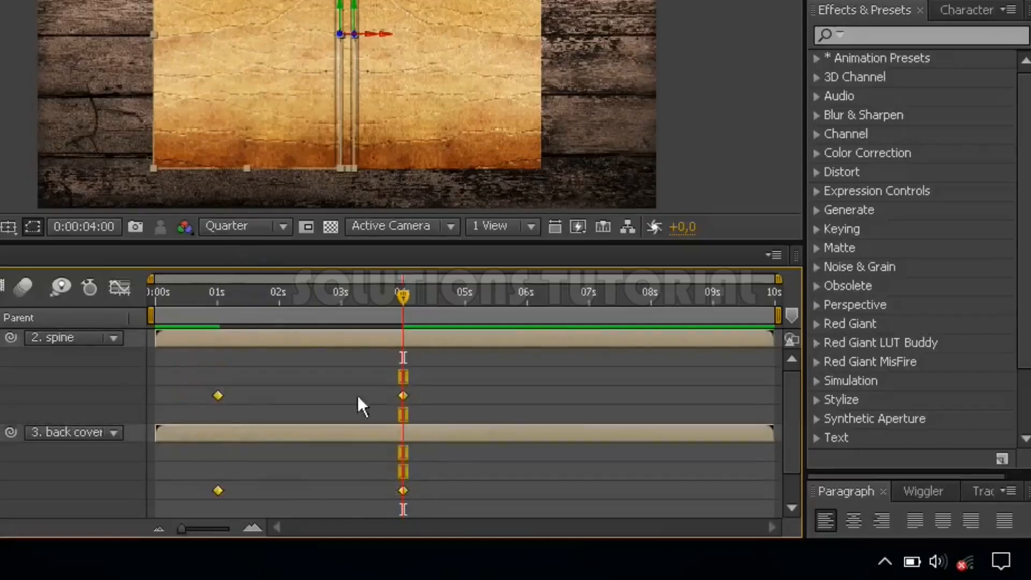
right_click(217, 395)
mouse_move(307, 391)
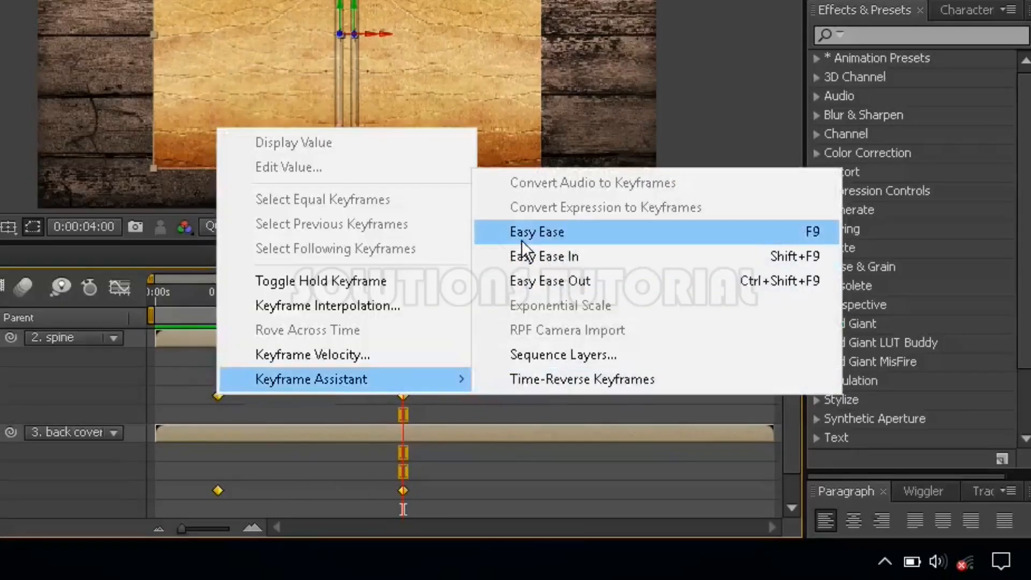
click(507, 239)
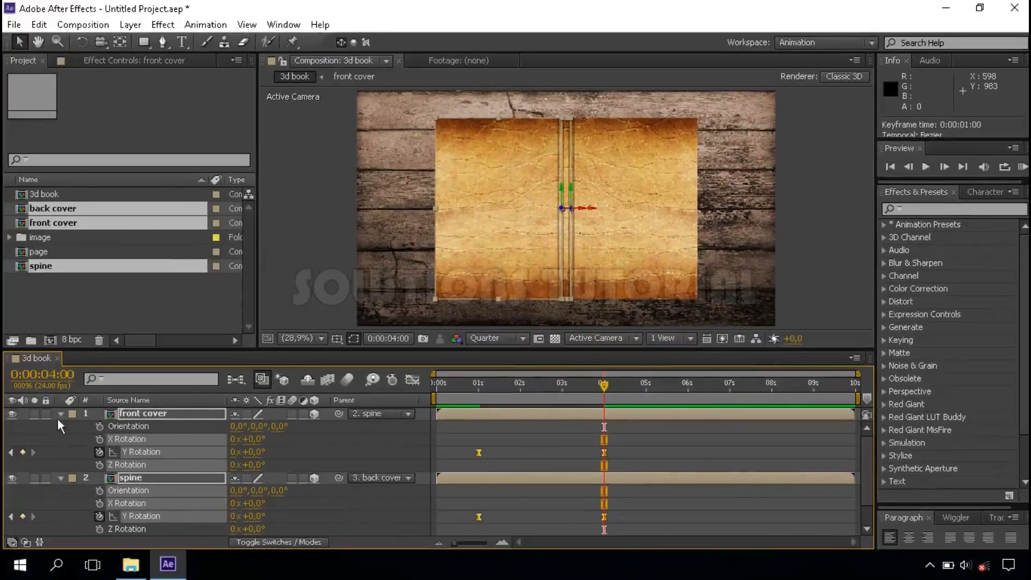
click(59, 414)
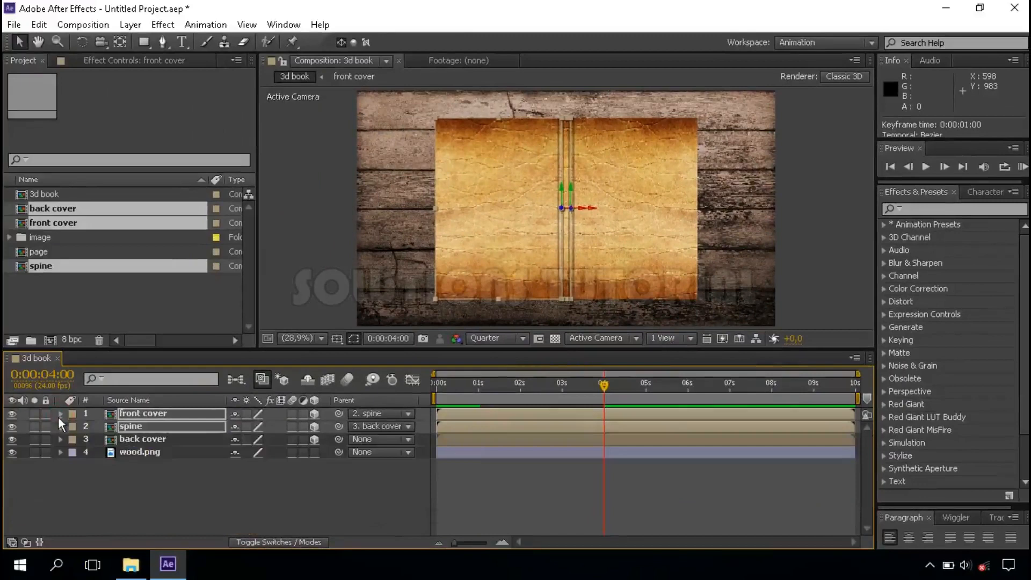
click(131, 474)
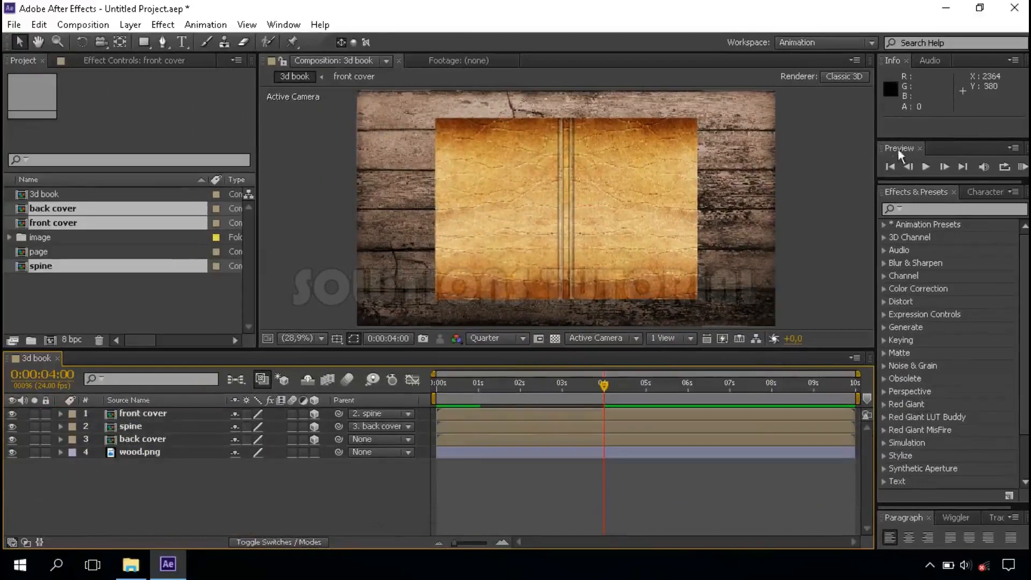
- Play a RAM preview of the book opening from the start of the composition
click(889, 166)
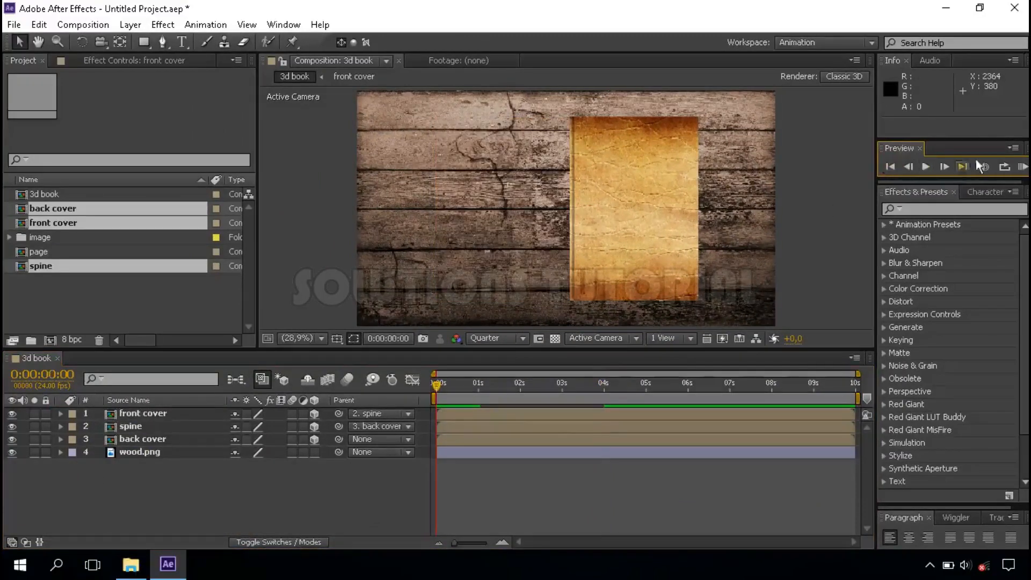
click(1021, 166)
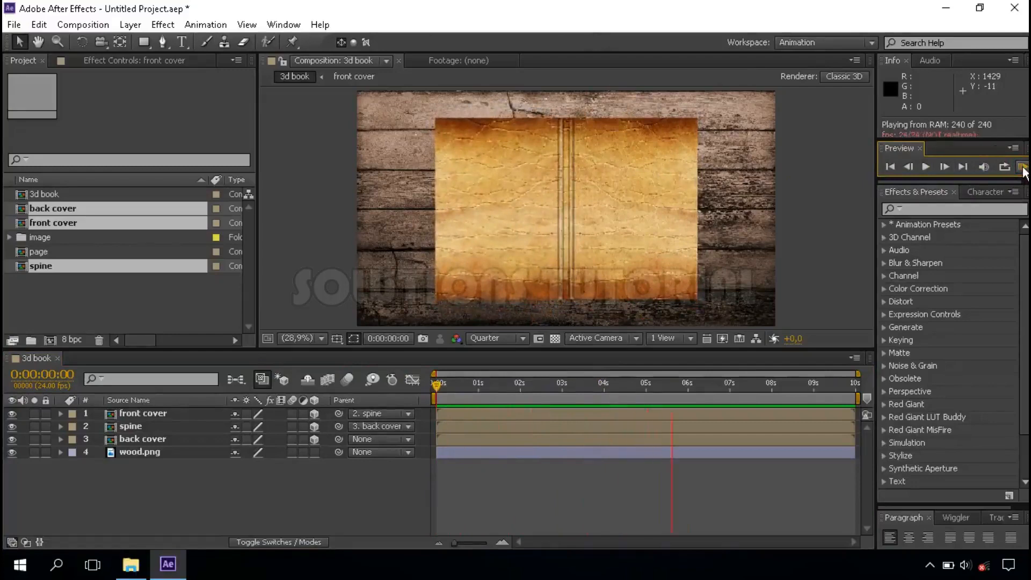
click(889, 167)
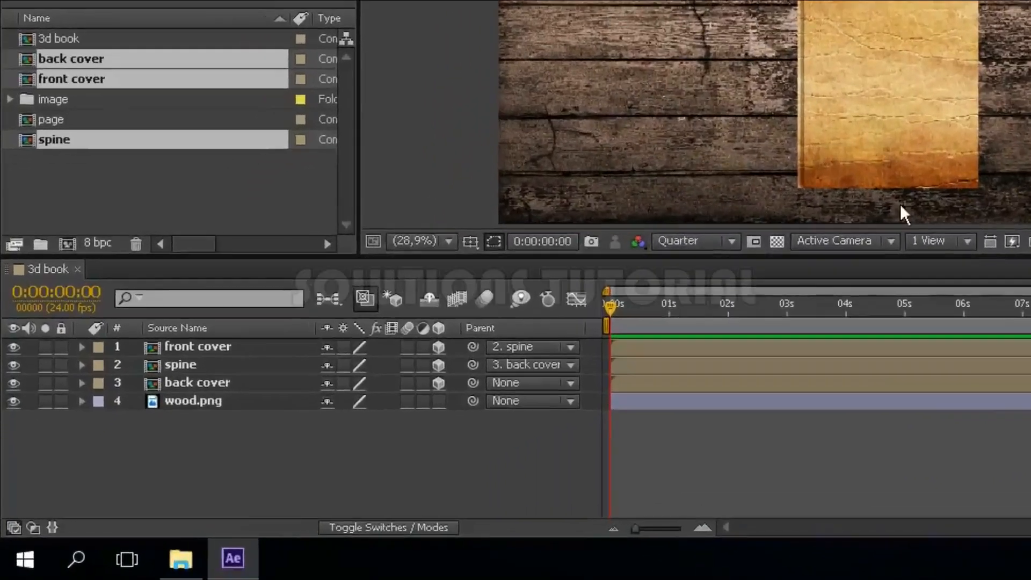
- At 4 seconds, add a null object, make it a 3D layer and parent it to the spine layer
click(845, 311)
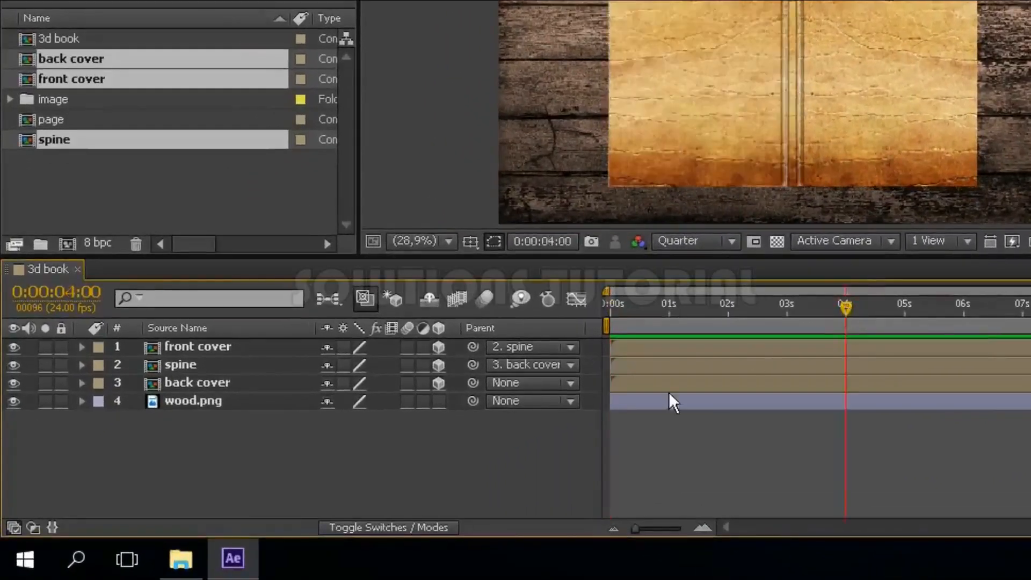
right_click(376, 472)
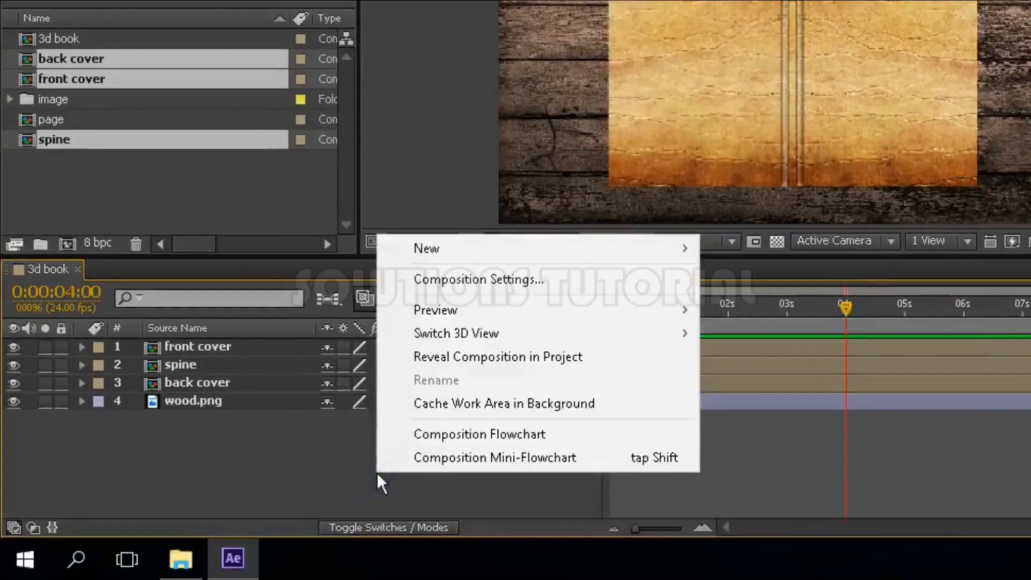
mouse_move(579, 250)
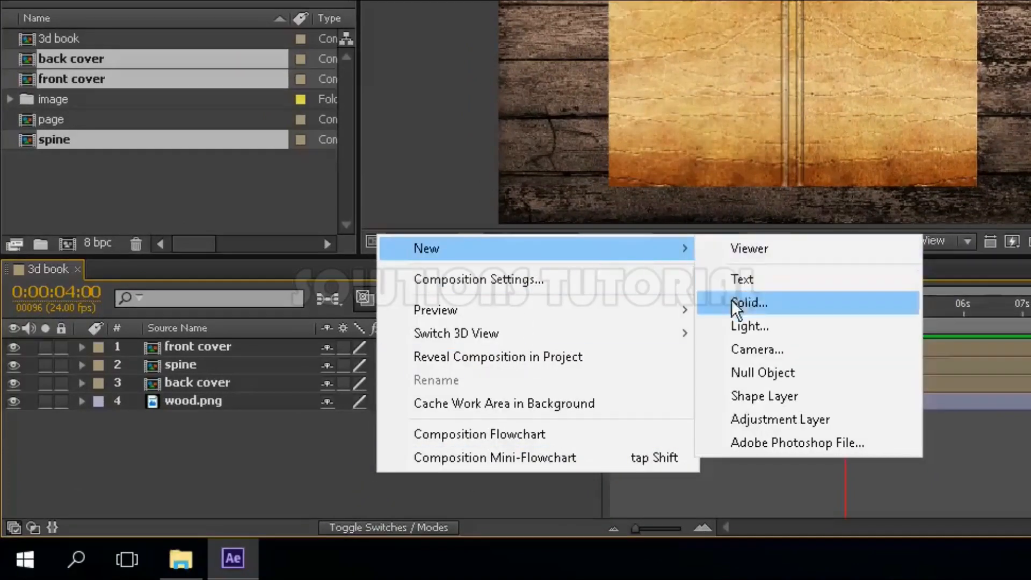
click(789, 373)
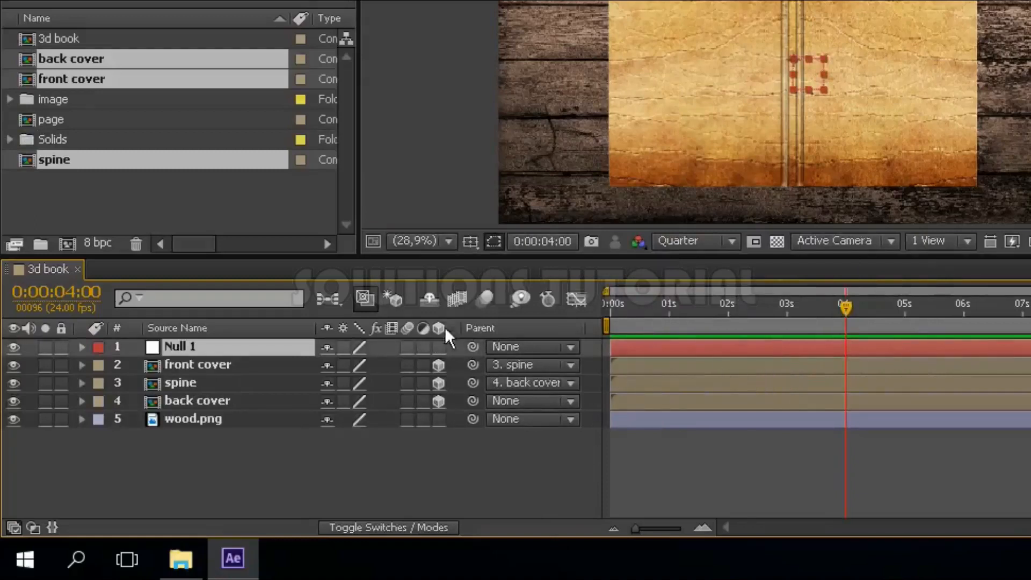
click(439, 347)
drag(472, 347, 237, 384)
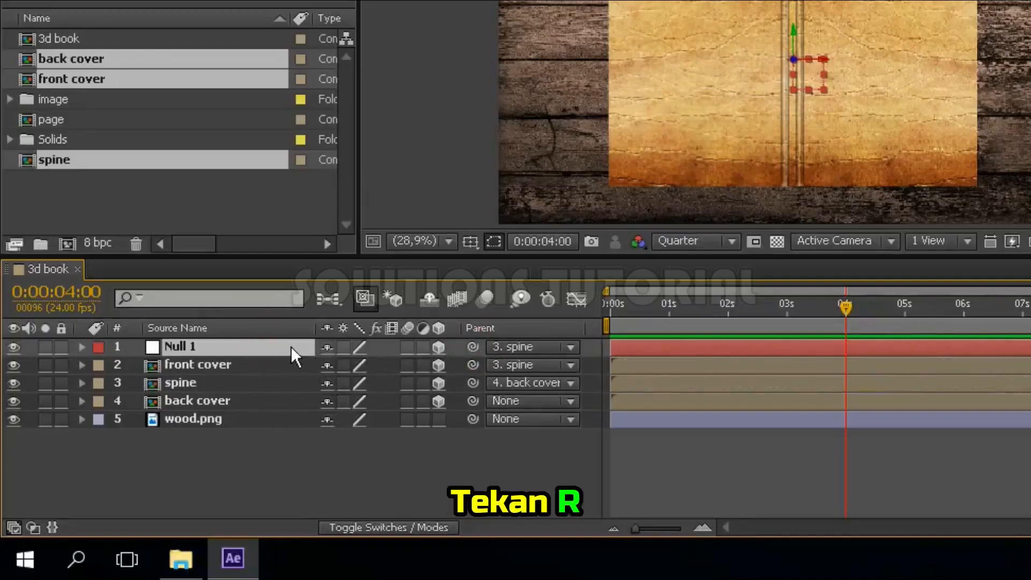
- Set the null layer's Y Orientation to 90° and collapse its rotation properties
key(r)
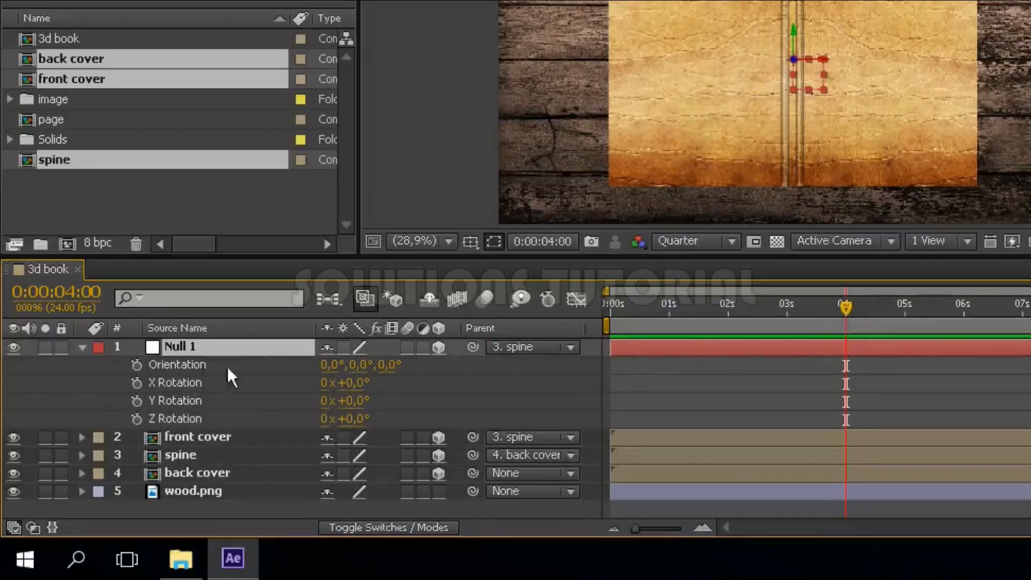
click(361, 365)
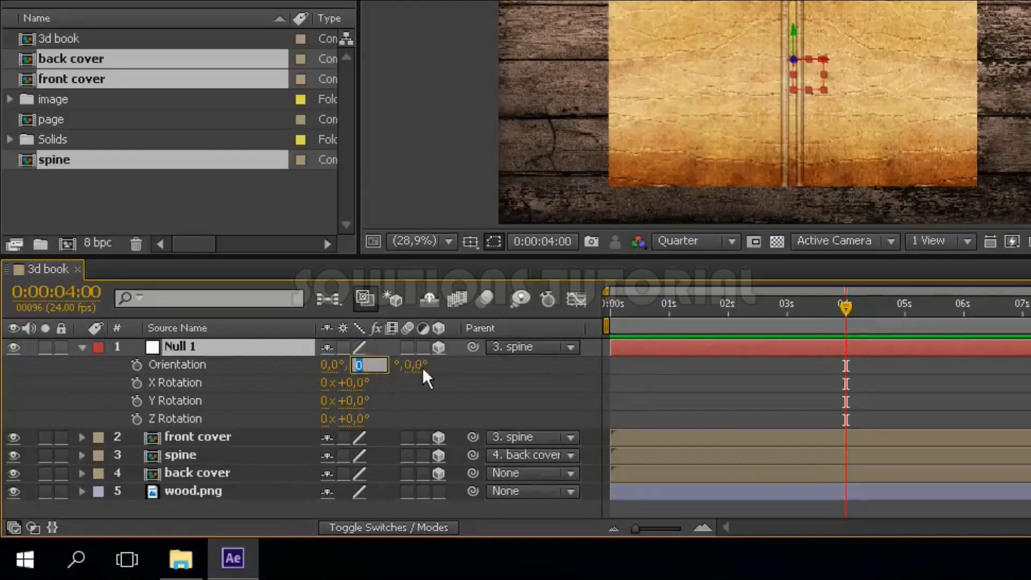
text(90)
key(Return)
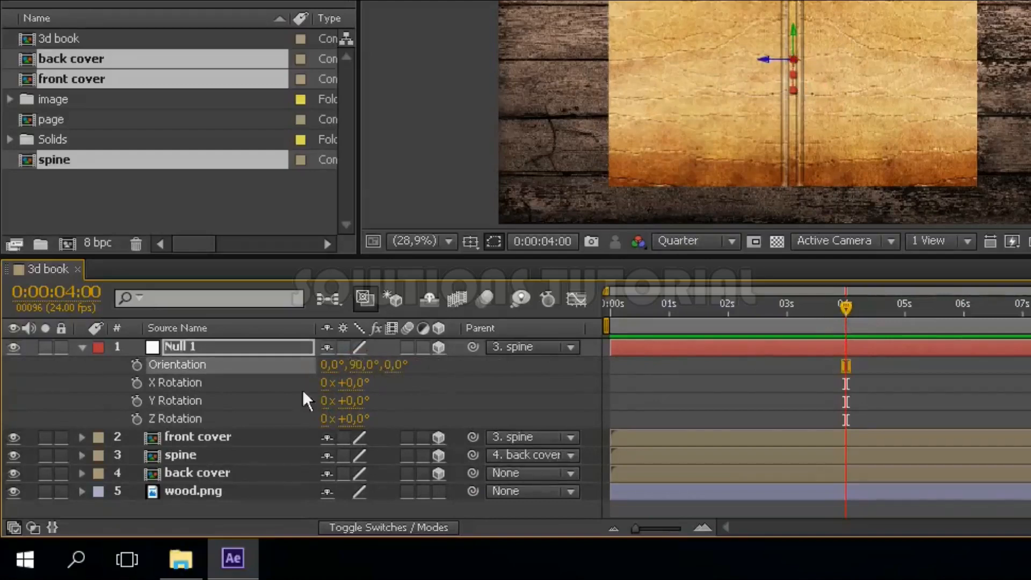
click(81, 347)
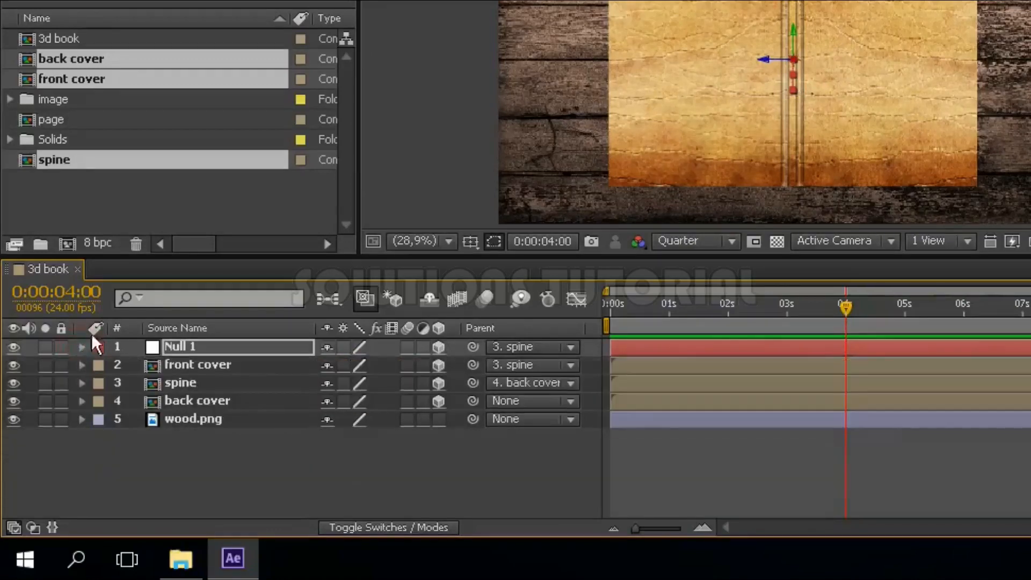
- Add the page composition above all layers in the 3d book timeline and make it a 3D layer
click(72, 189)
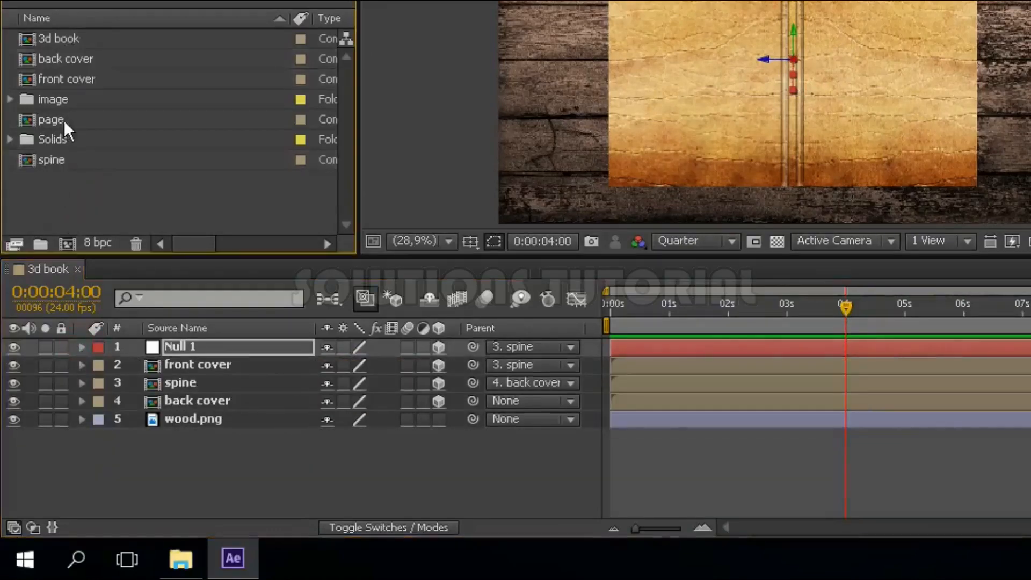
click(100, 121)
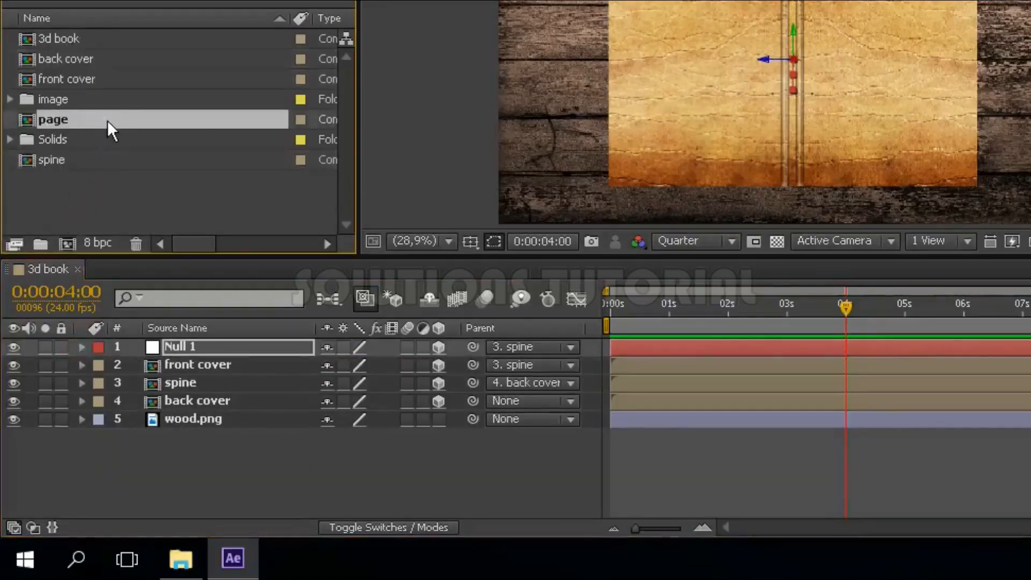
drag(108, 120, 191, 342)
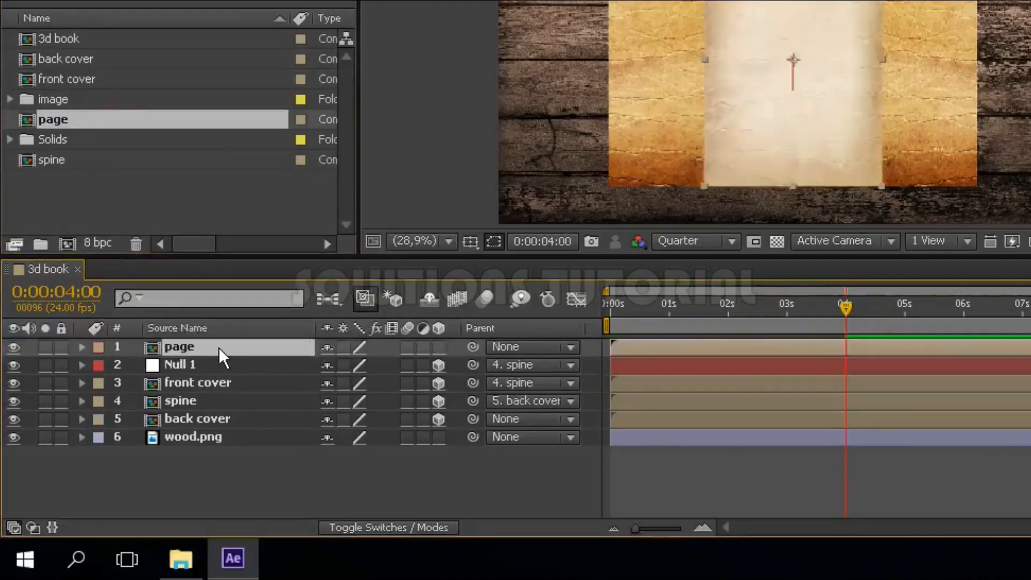
click(438, 346)
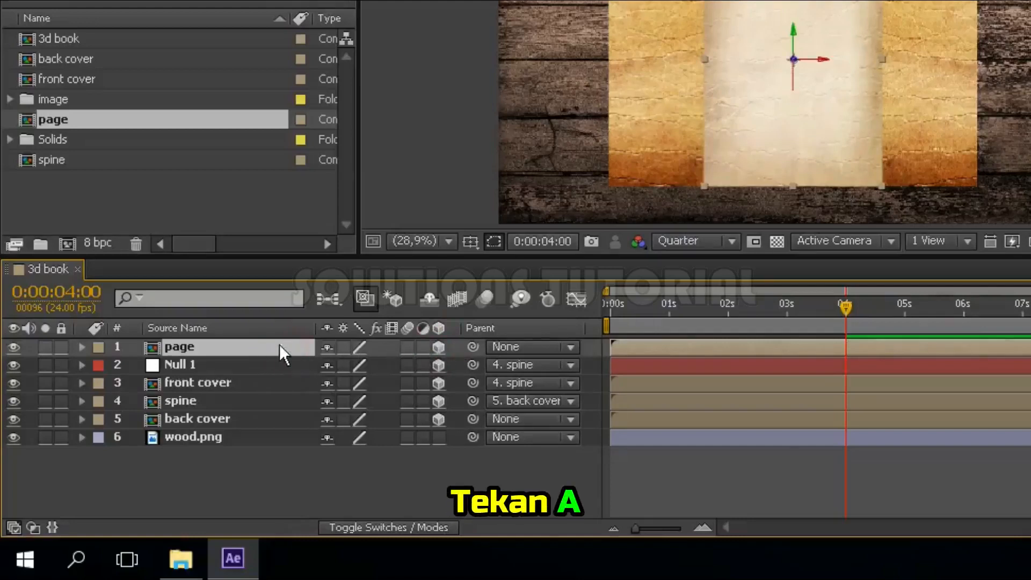
- Set the page layer's Anchor Point X to 0 and parent it to the null so that it adopts the null's transform
key(a)
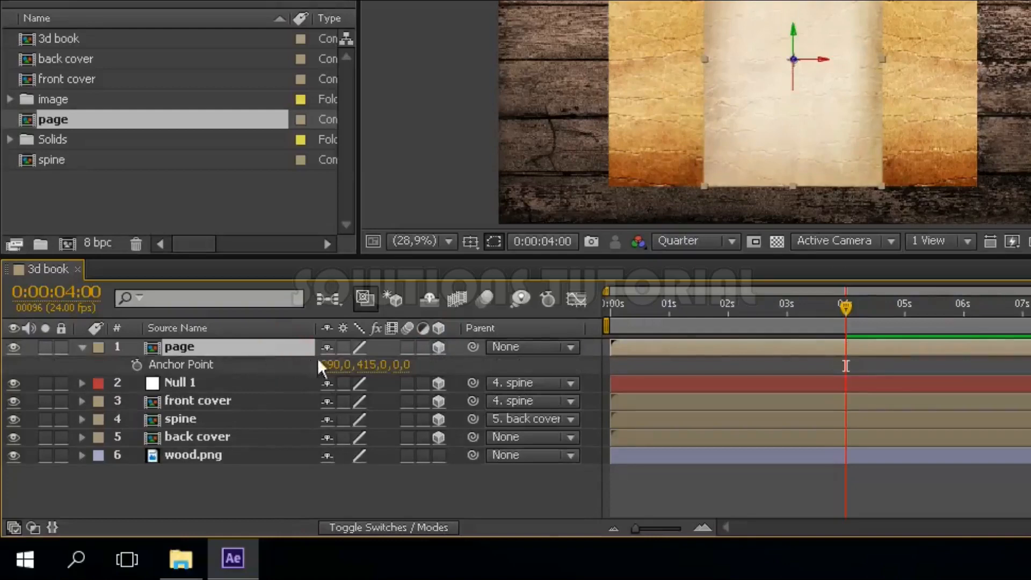
click(329, 364)
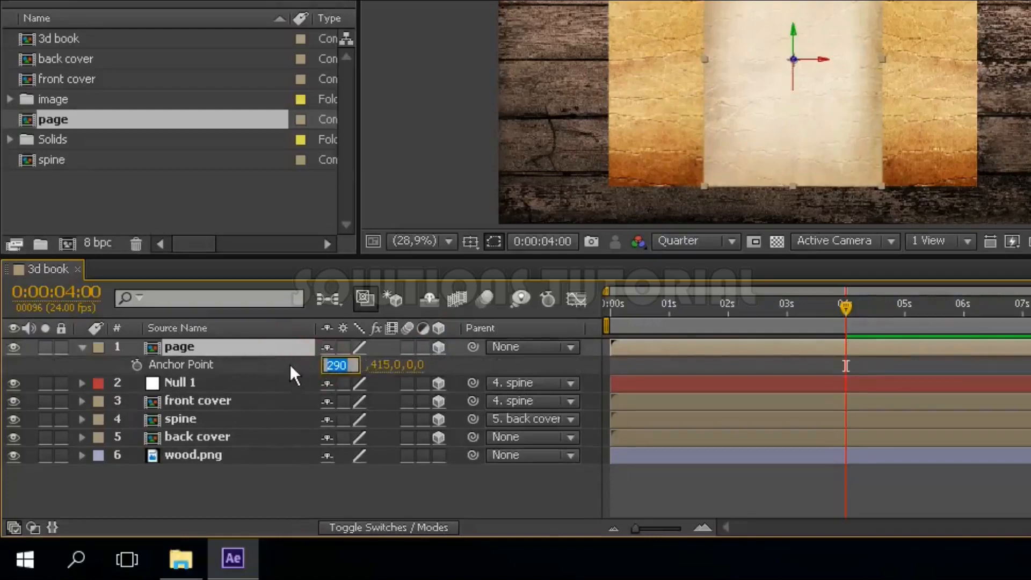
text(0)
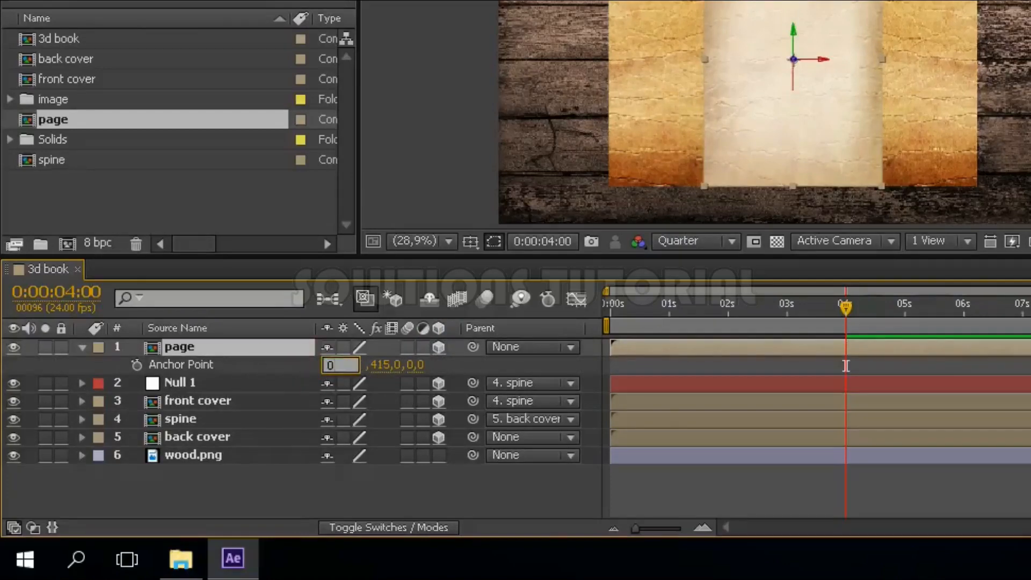
click(289, 364)
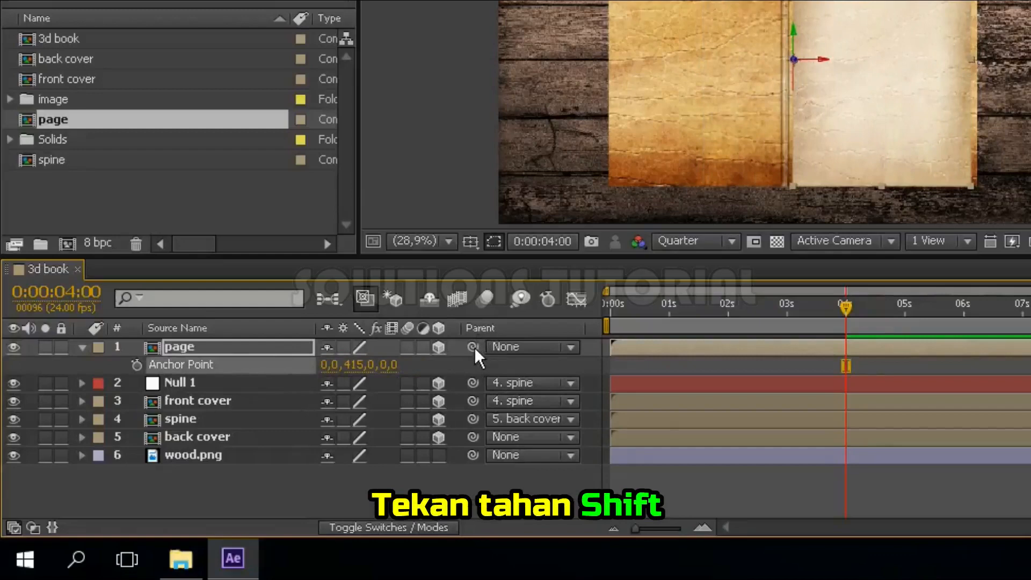
drag(474, 347, 358, 392)
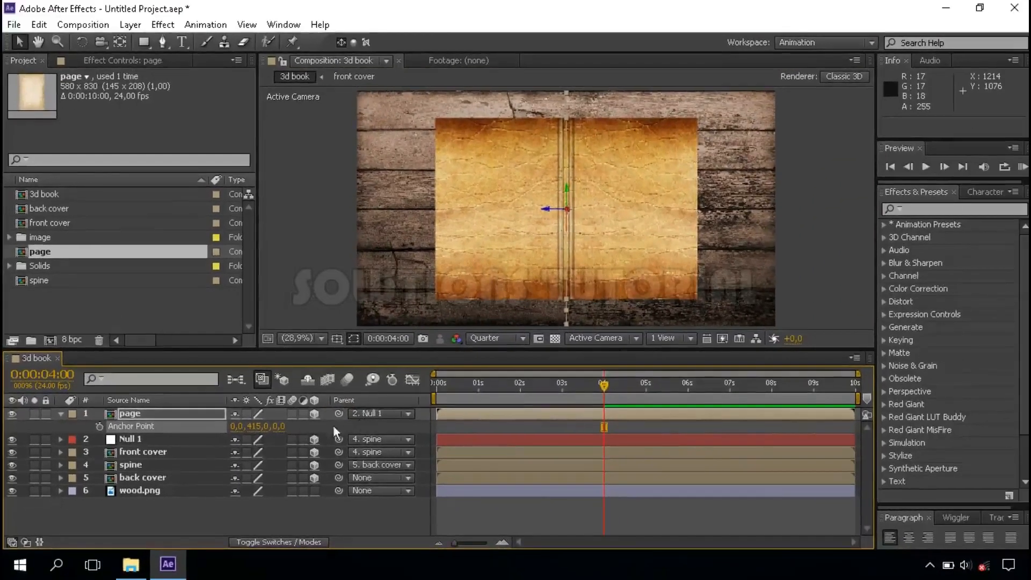
click(60, 414)
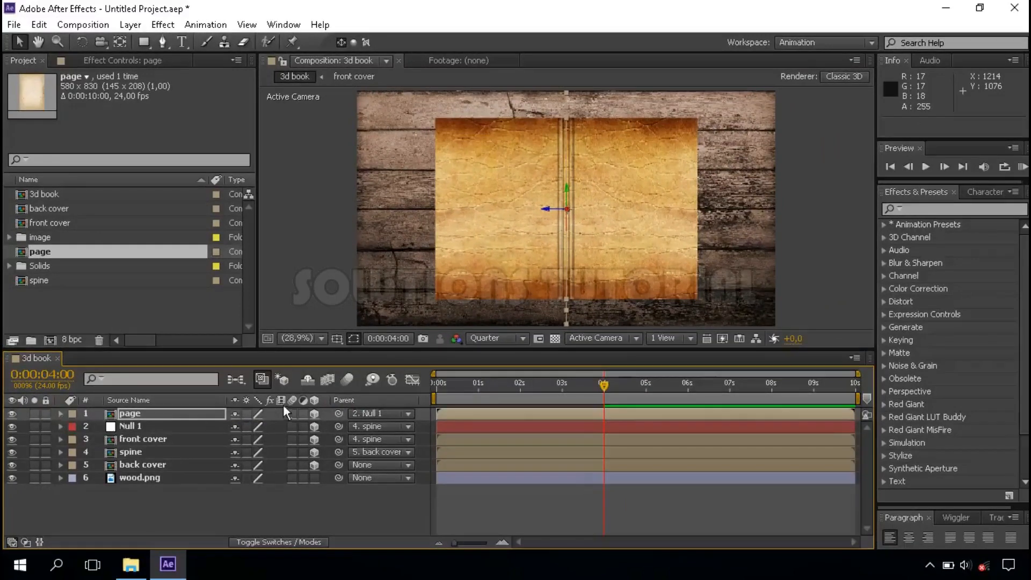
- Switch the viewer to Custom View 1 and, at 1 second, start keyframing the page layer's Y Rotation at 0°
click(594, 337)
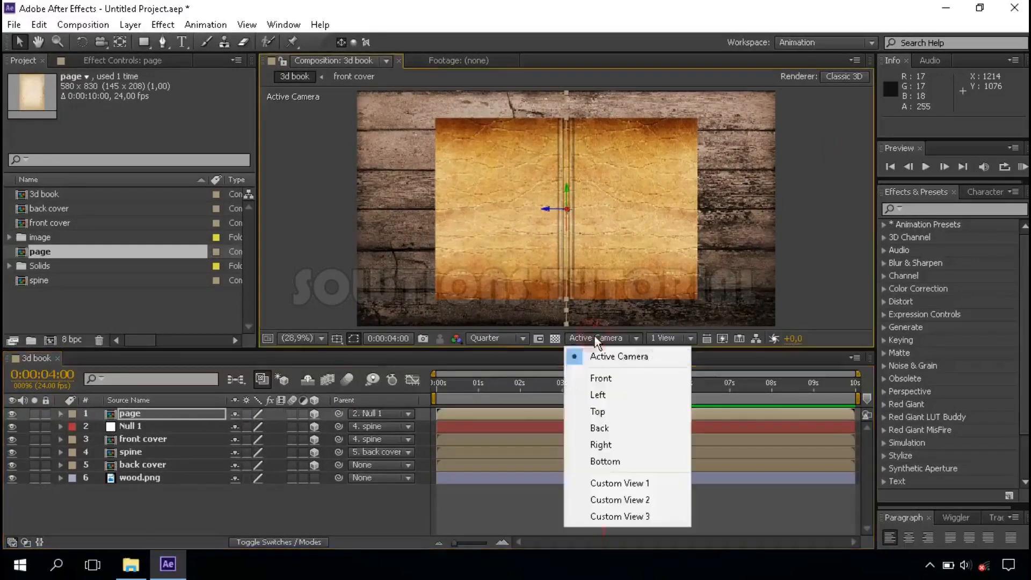
click(605, 486)
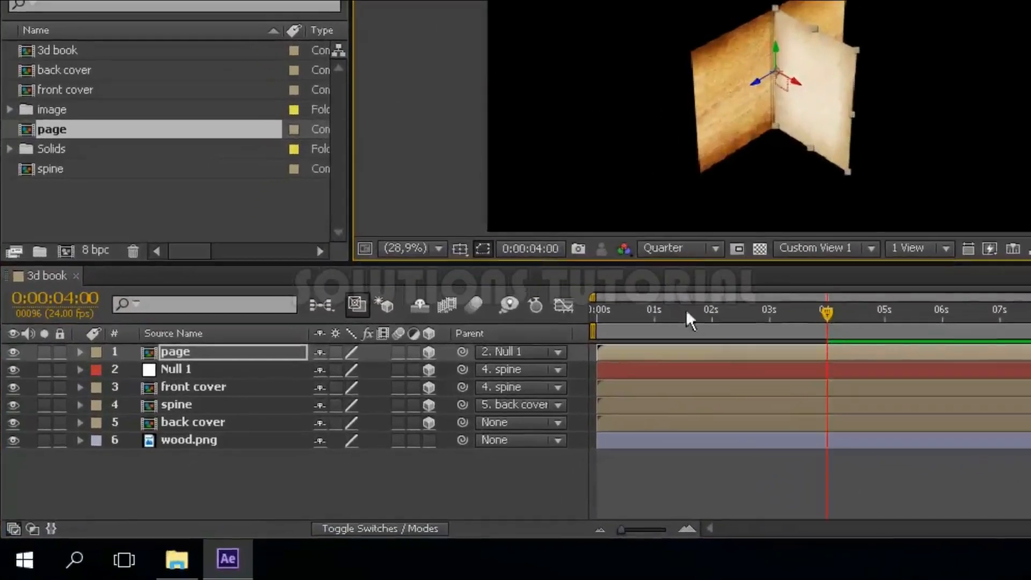
click(655, 318)
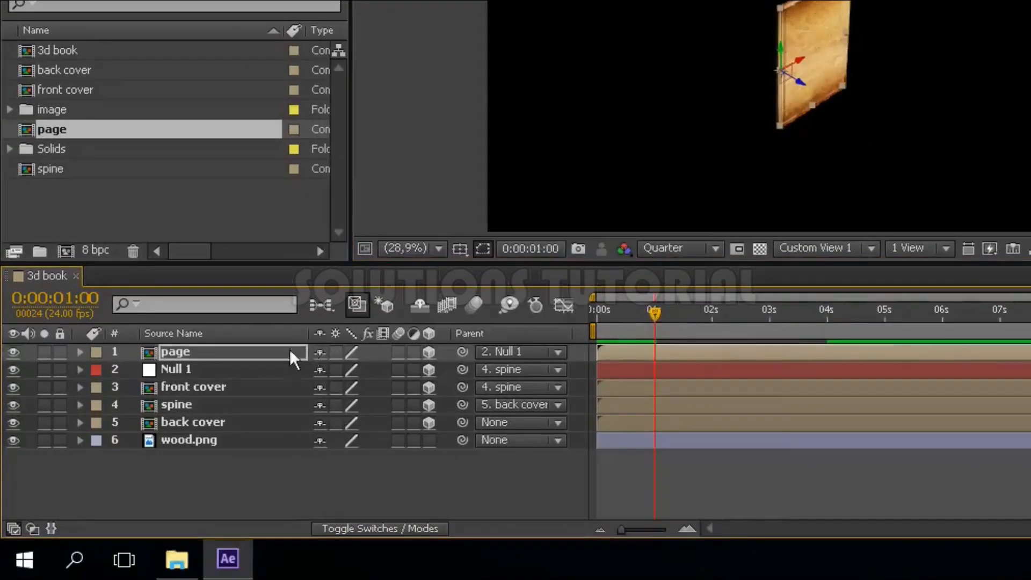
click(253, 350)
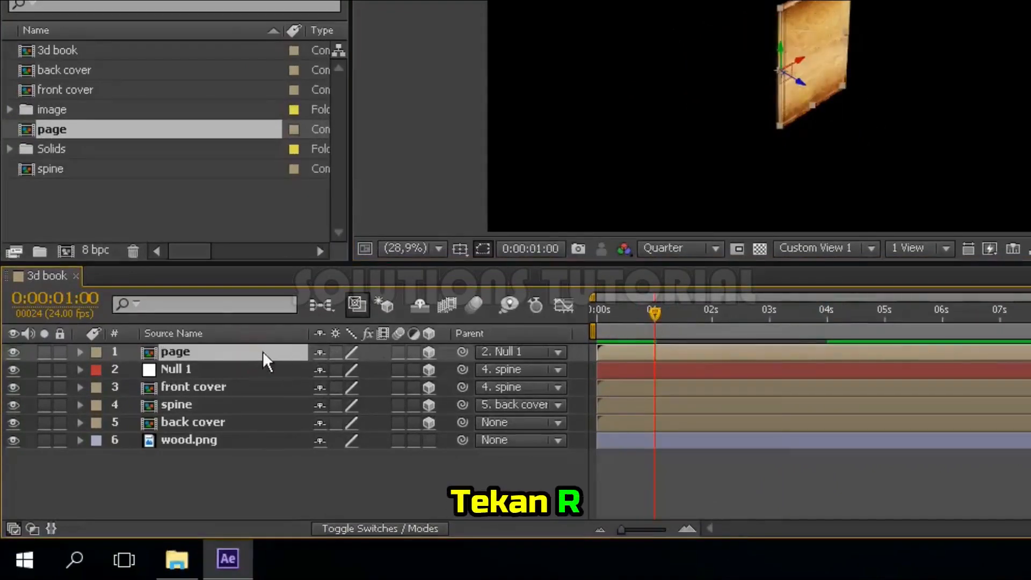
key(r)
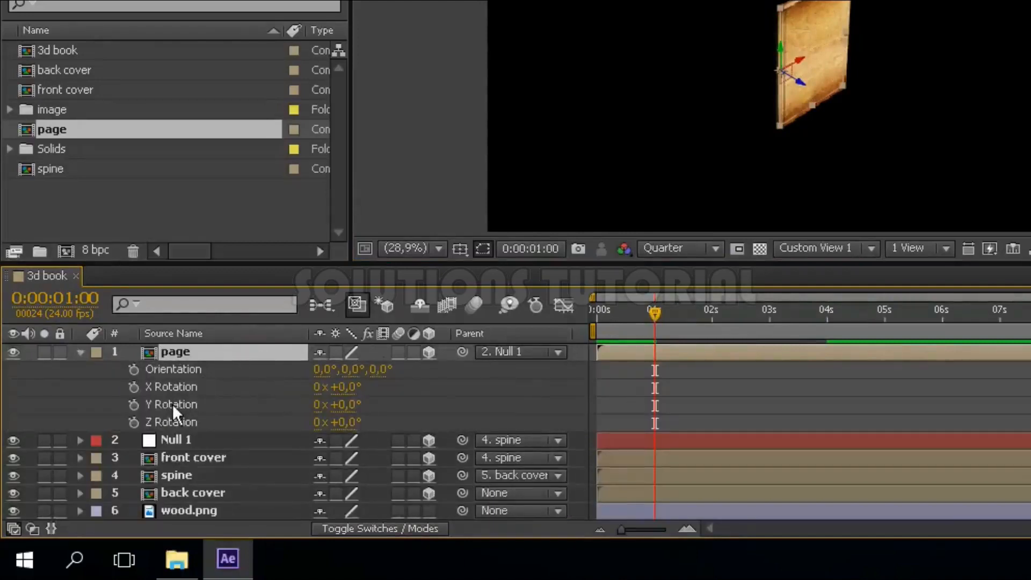
click(133, 404)
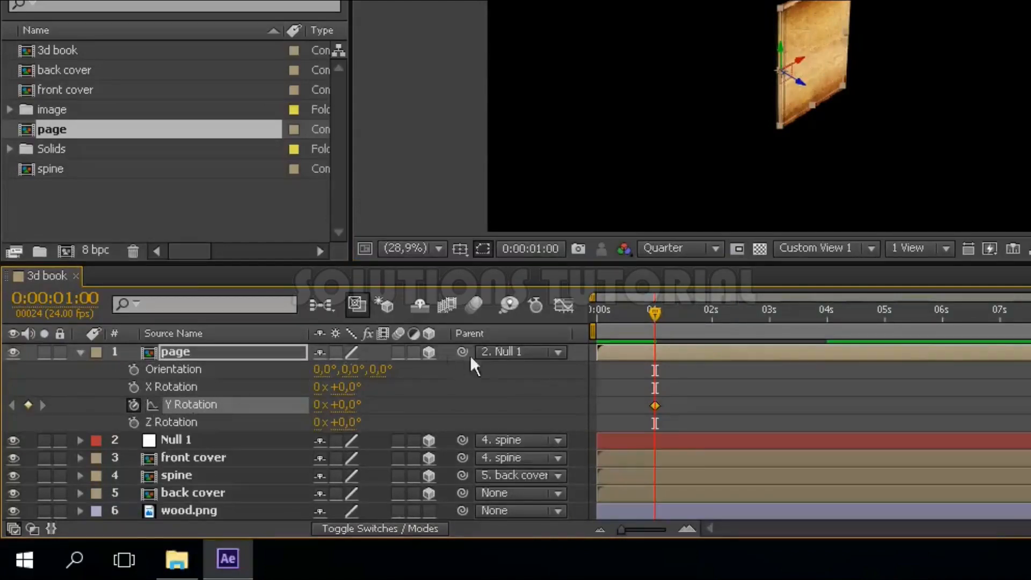
- At 4 seconds, keyframe the page layer's Y Rotation at 88°
click(827, 317)
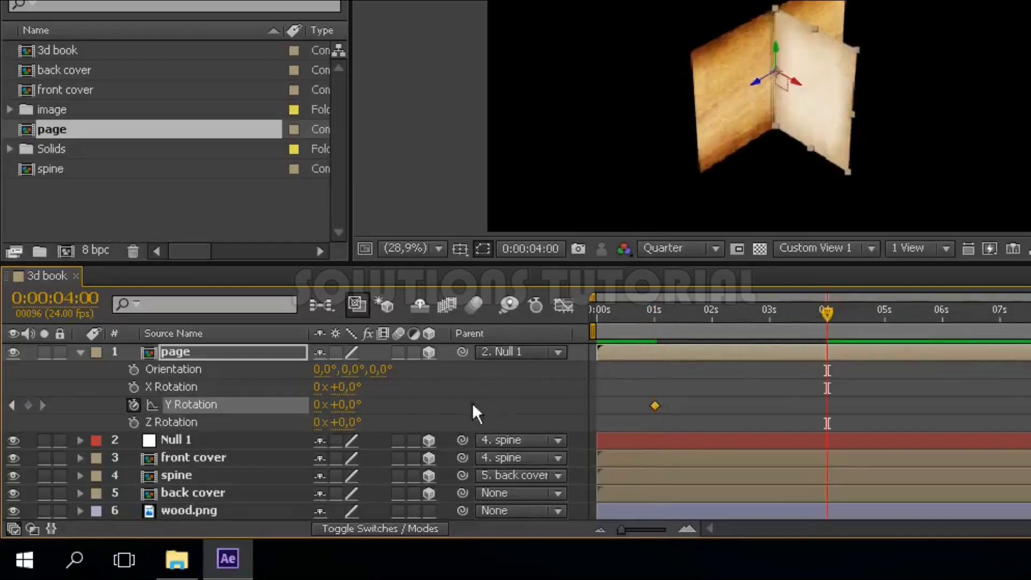
click(345, 405)
text(88)
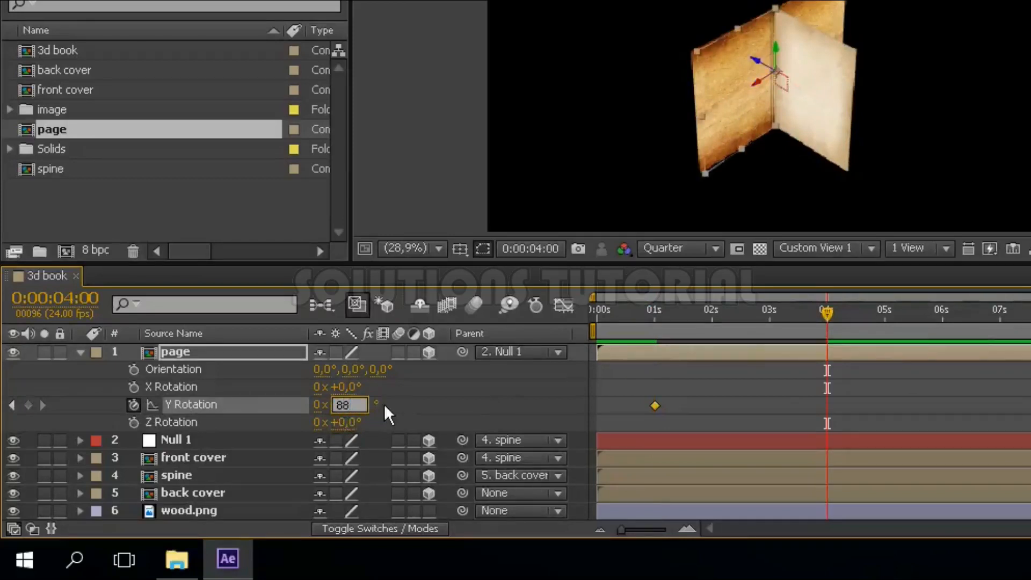
key(Return)
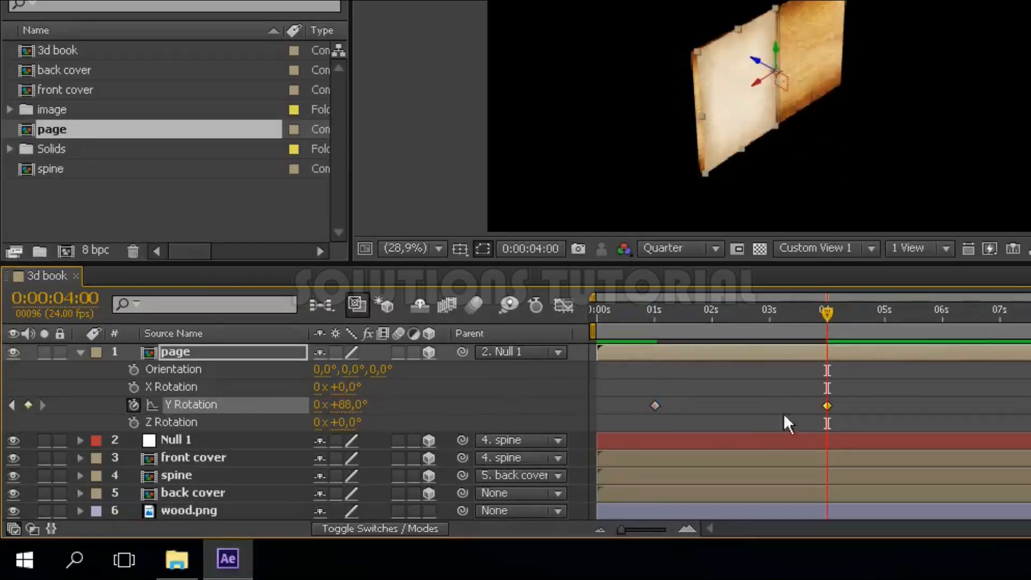
- Apply Easy Ease to the page layer's Y Rotation keyframes at 1 and 4 seconds
drag(647, 385, 847, 414)
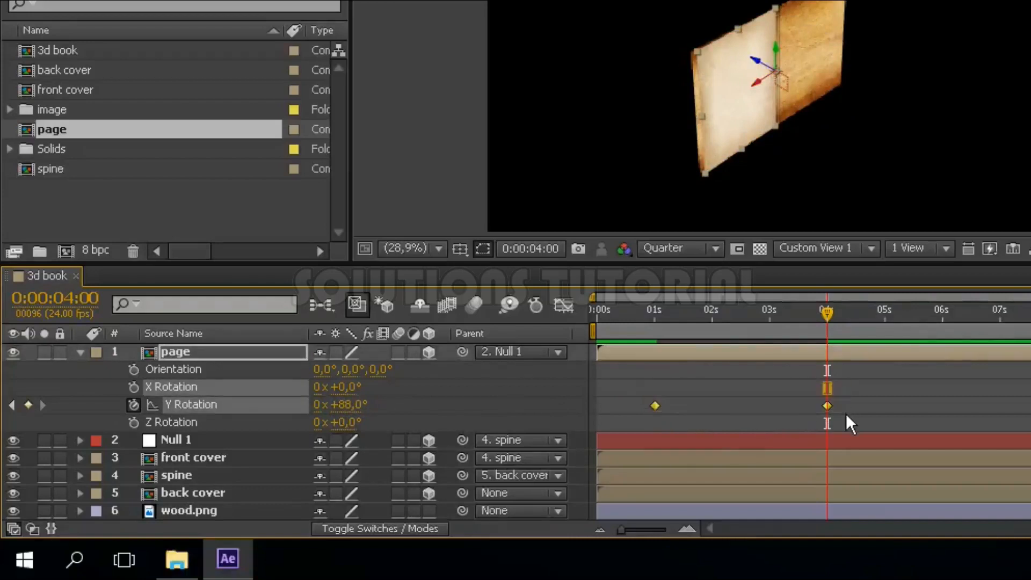
right_click(652, 406)
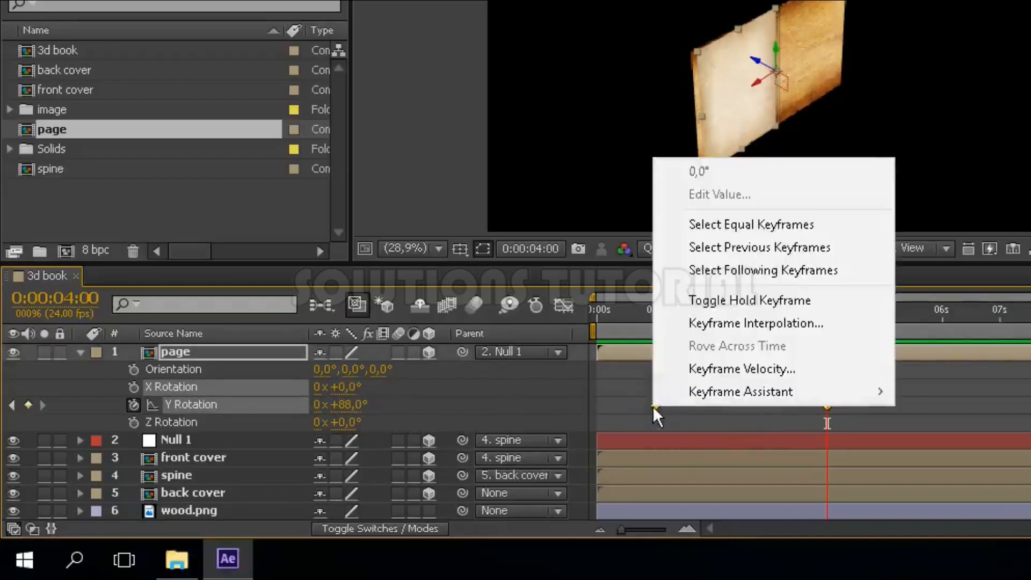
mouse_move(712, 401)
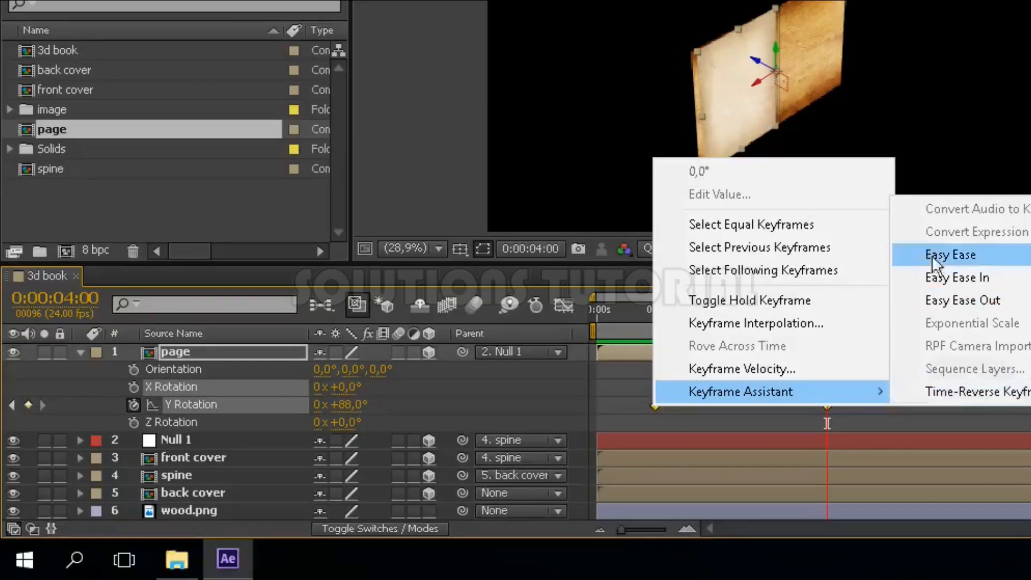
click(975, 256)
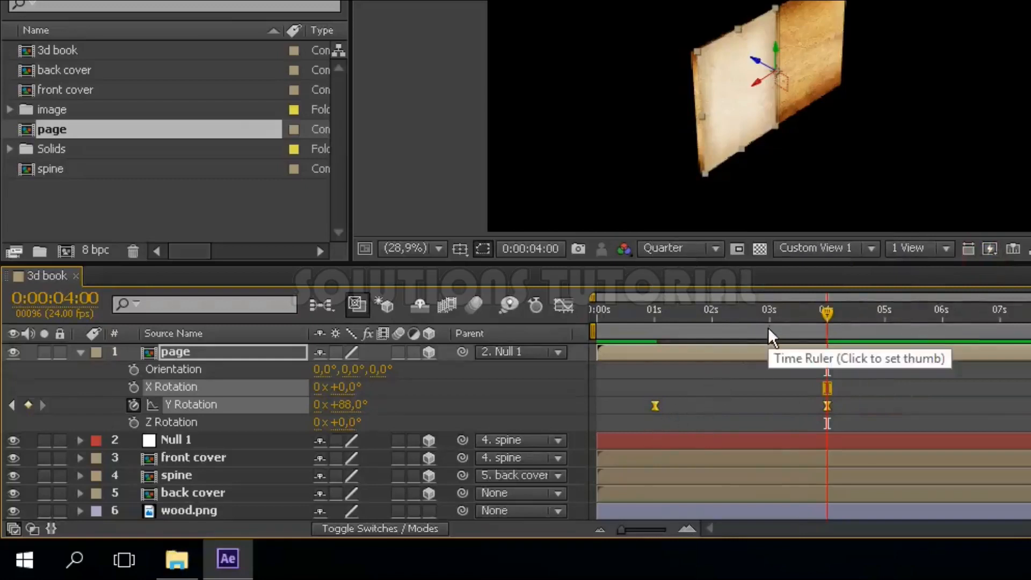
- At 0:00:02:12, add a page layer Y Rotation keyframe of 35°
click(737, 316)
drag(737, 312, 741, 312)
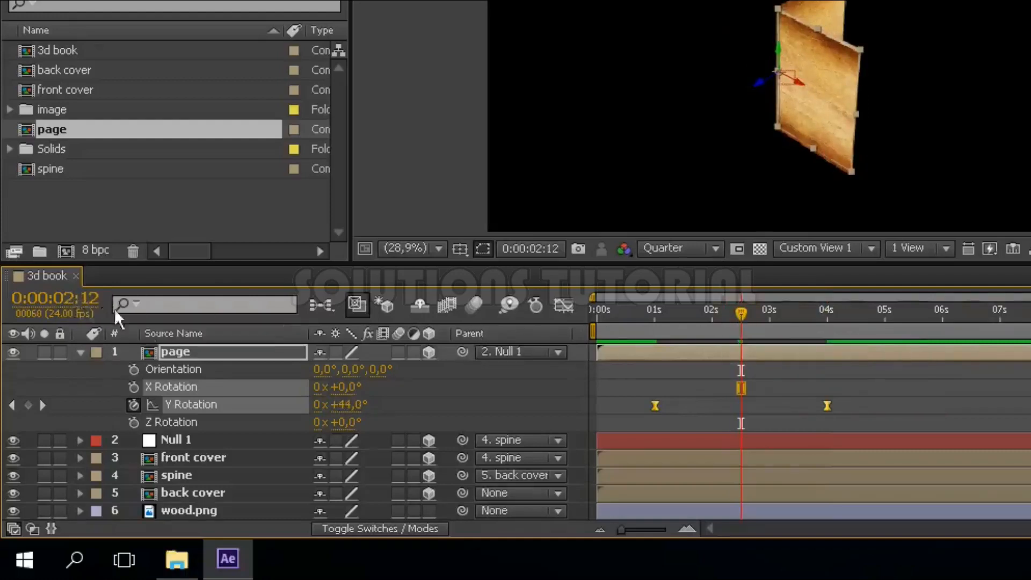
click(352, 406)
text(35)
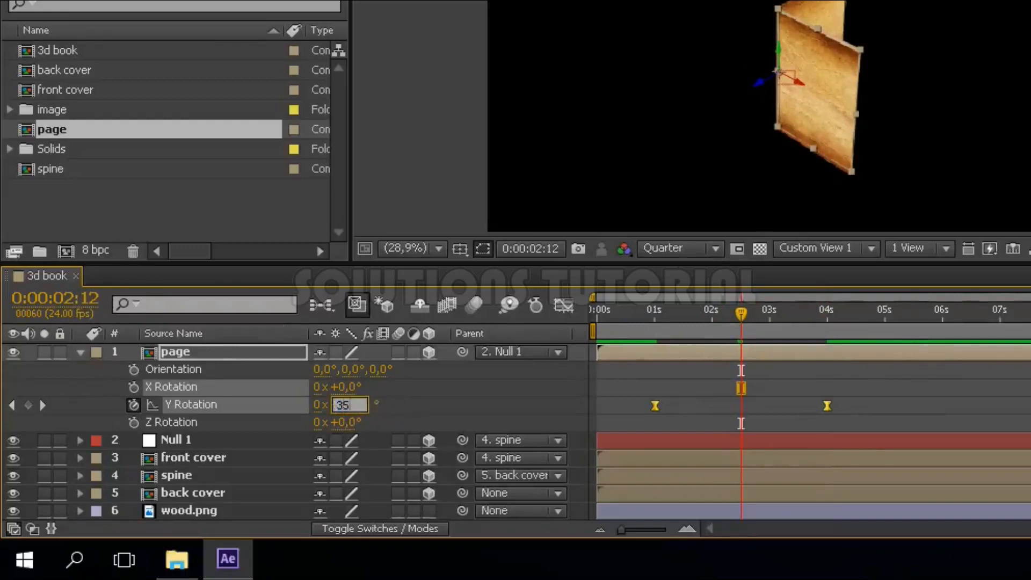
key(Return)
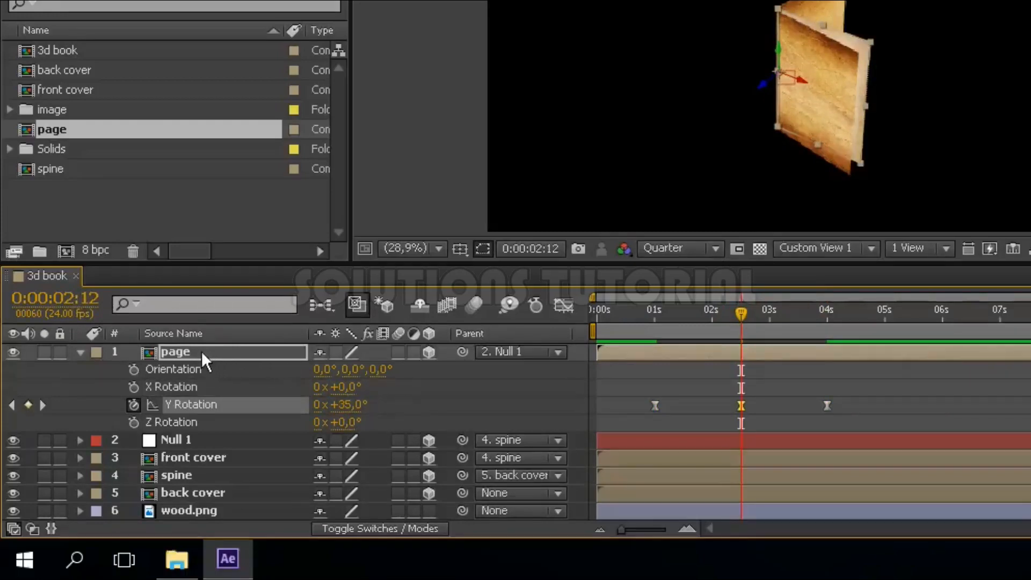
- Duplicate the page layer and set the upper copy's Y Rotation to 25° at 0:00:02:12
click(201, 351)
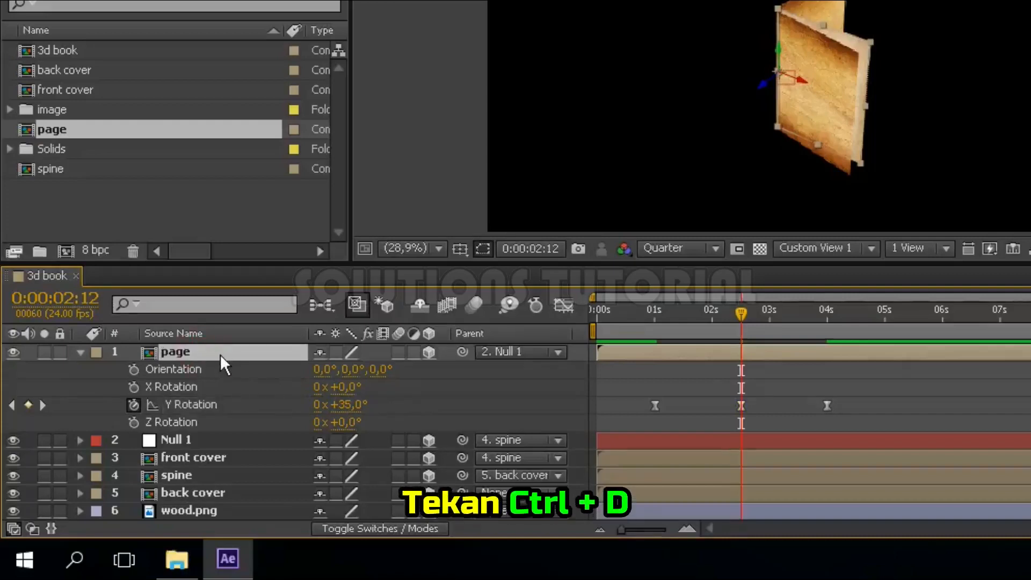
key(ctrl+d)
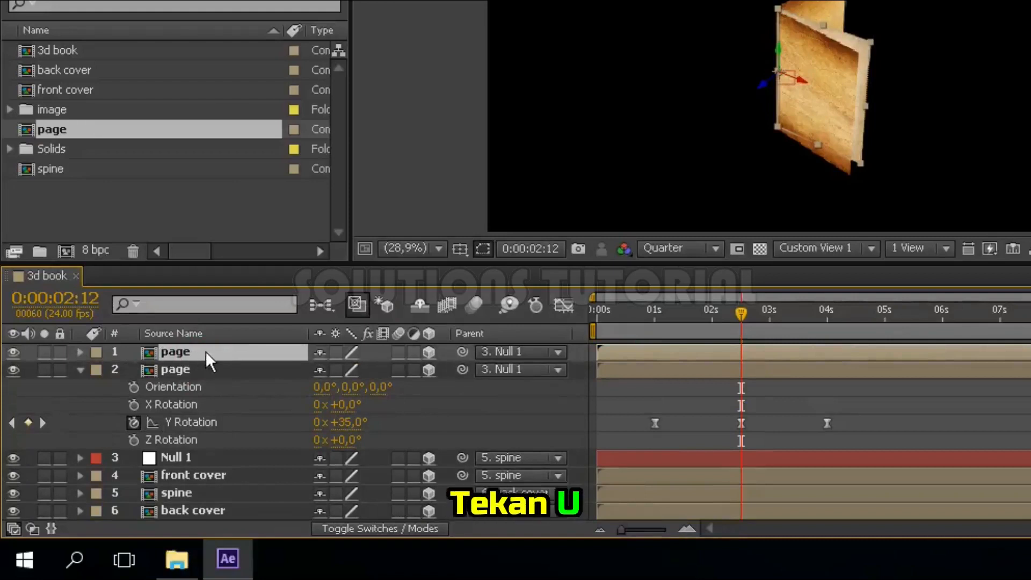
key(u)
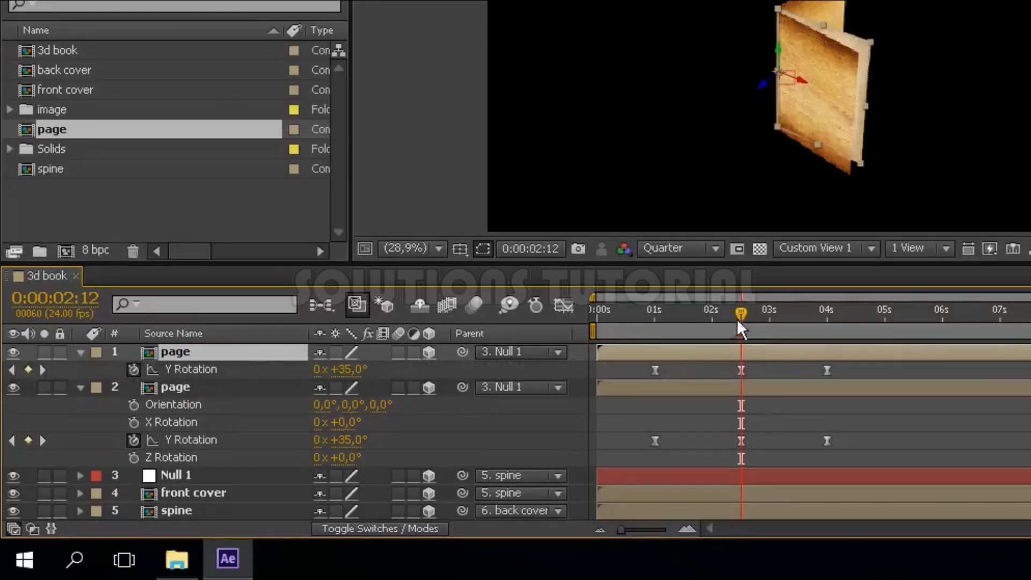
click(343, 370)
text(25)
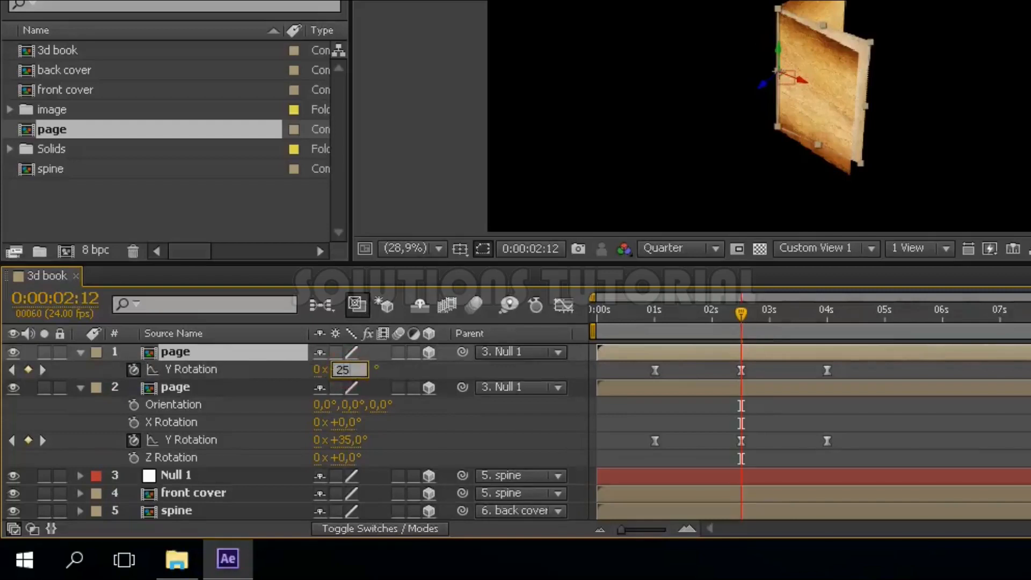
key(Return)
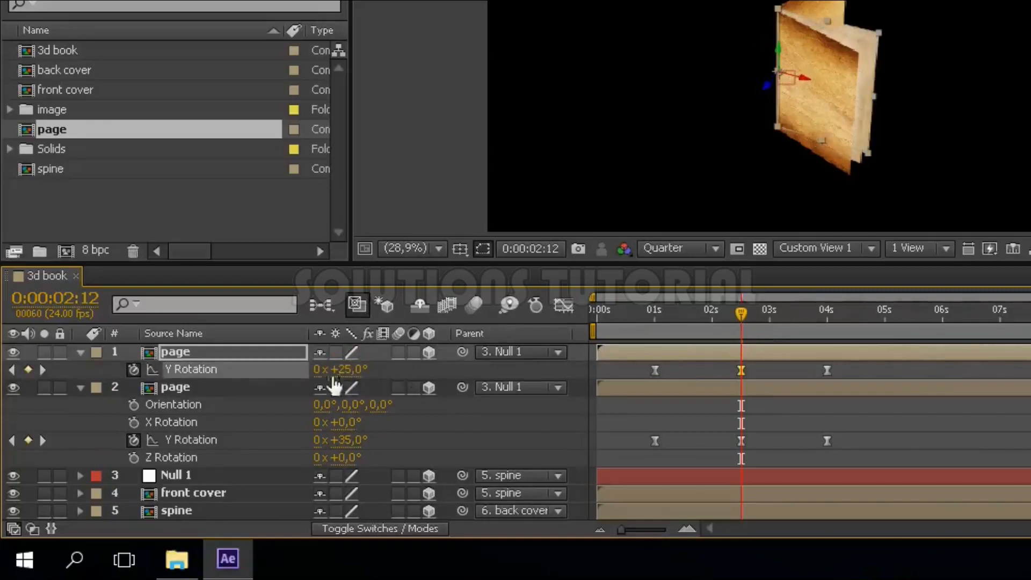
- Collapse the original page layer's rotation properties and reveal only its keyframed Y Rotation
click(80, 387)
click(180, 386)
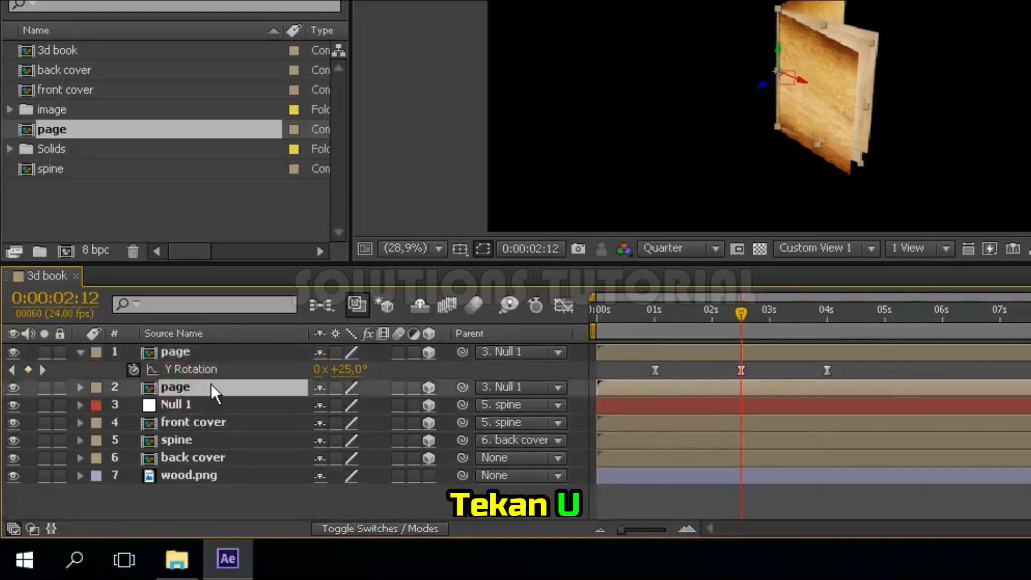
key(u)
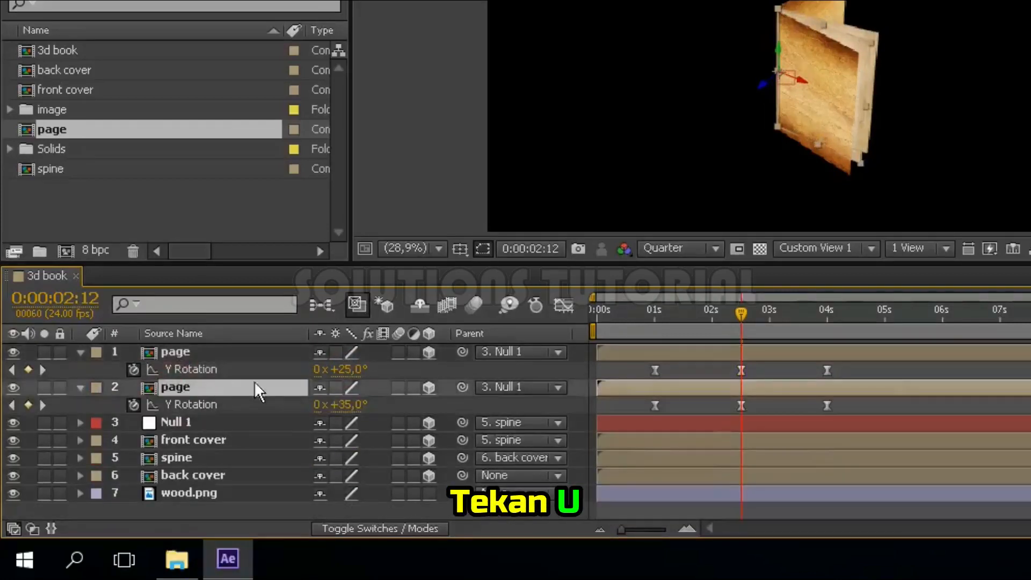
- At 4 seconds, set the topmost page layer's Y Rotation keyframe to 86°
click(178, 350)
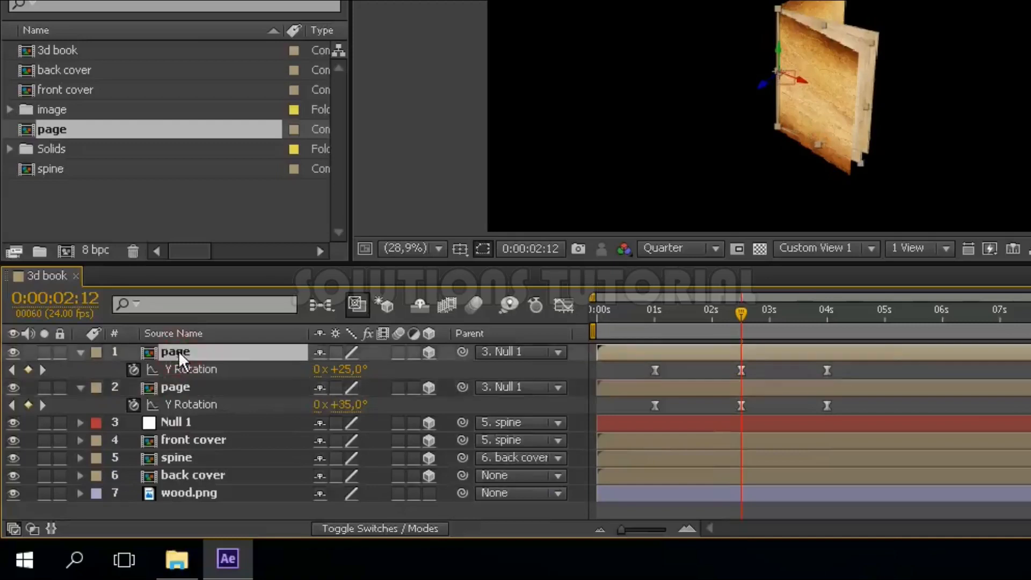
click(827, 318)
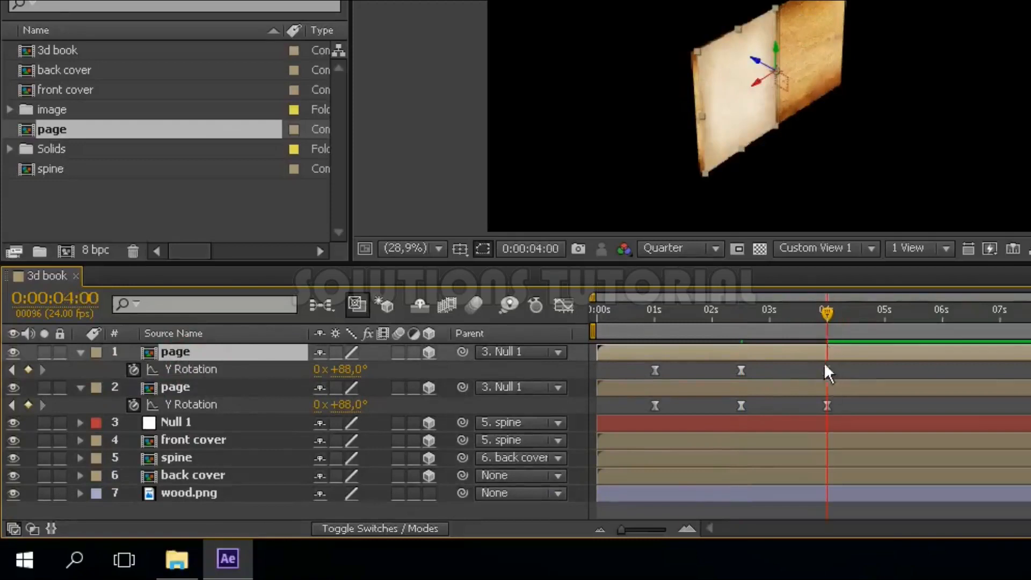
click(347, 373)
text(86)
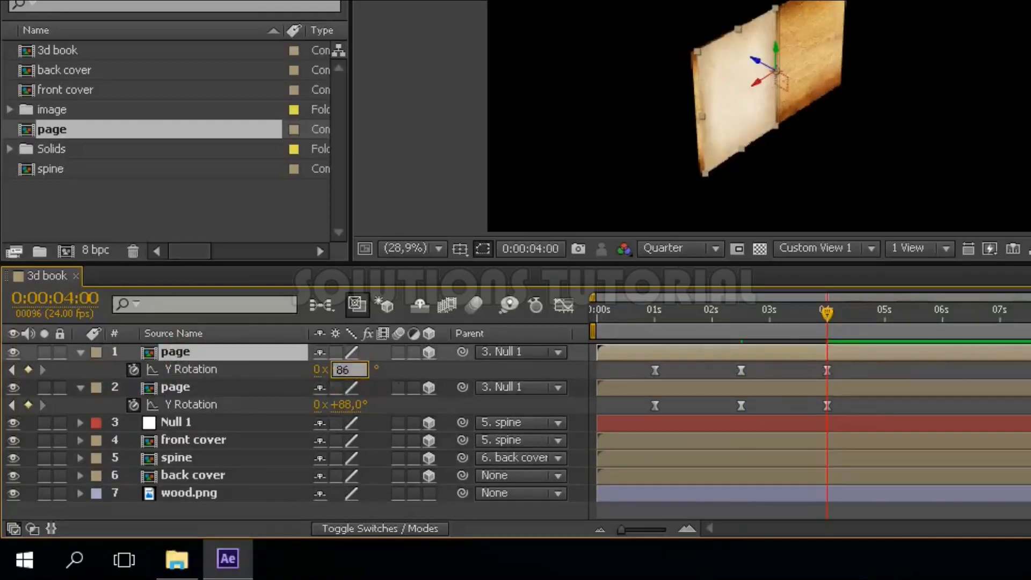
key(Return)
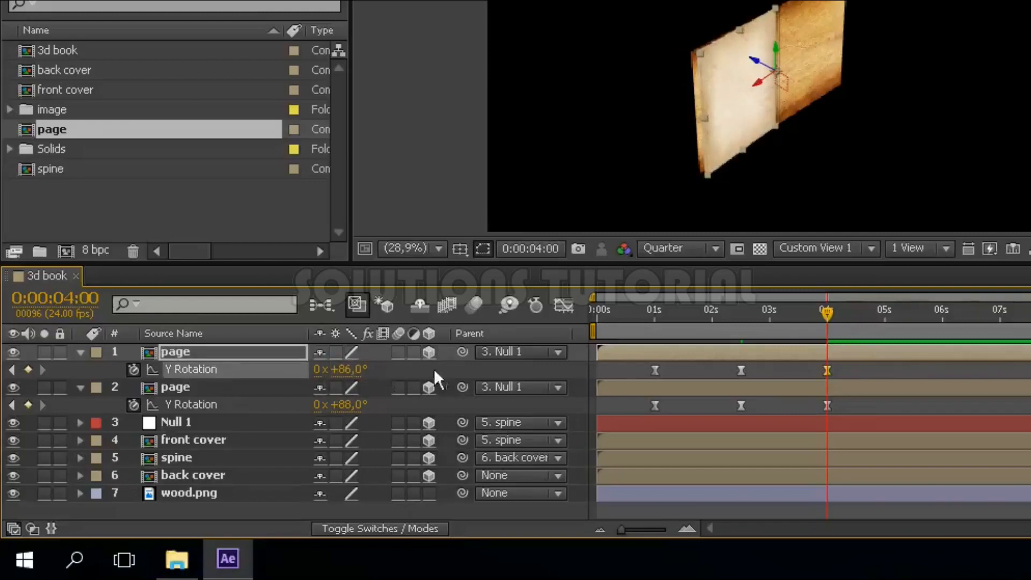
- At 0:00:02:12, duplicate the topmost page layer and set the new copy's Y Rotation to 15°
click(741, 313)
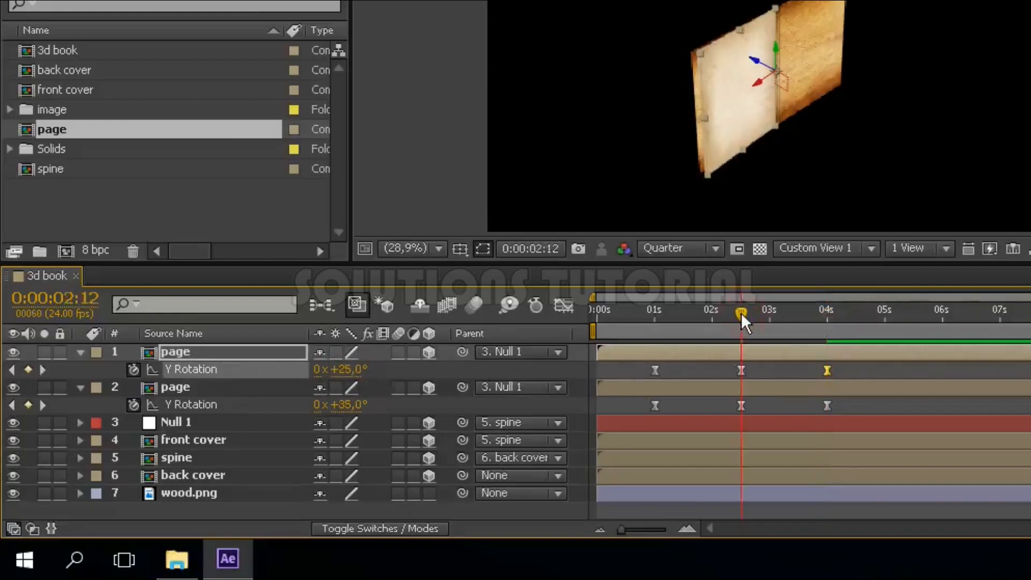
click(186, 349)
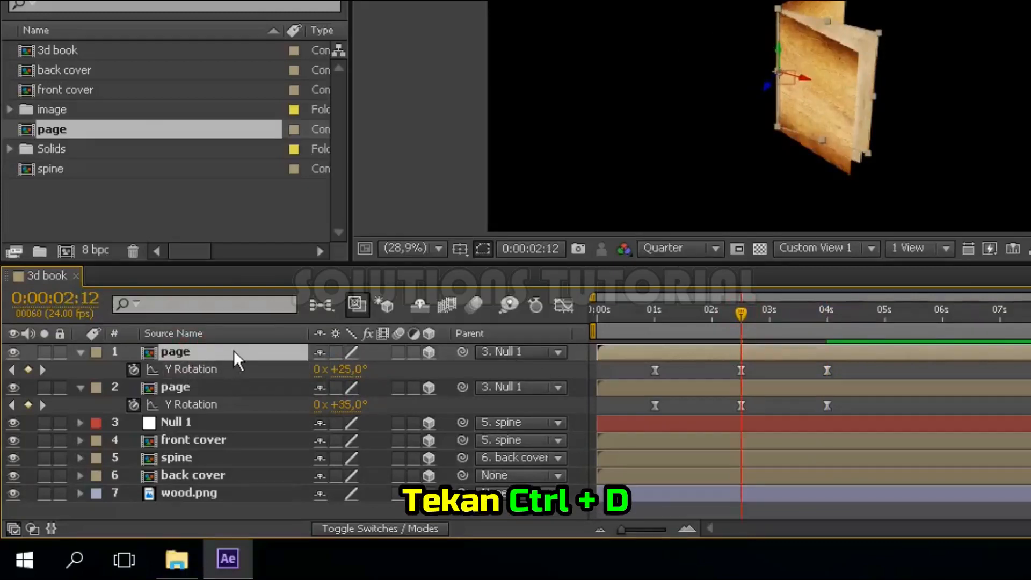
key(ctrl+d)
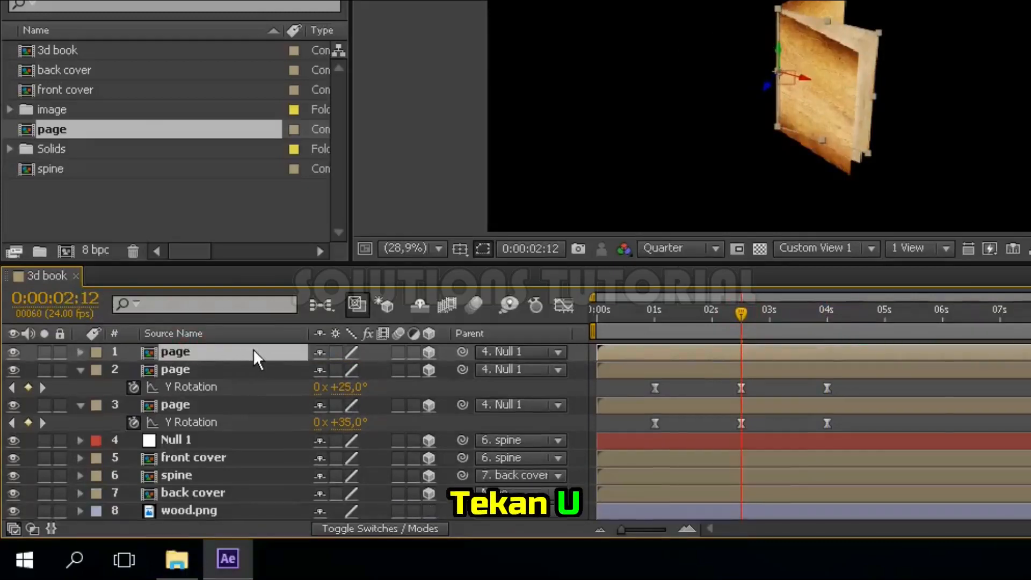
key(u)
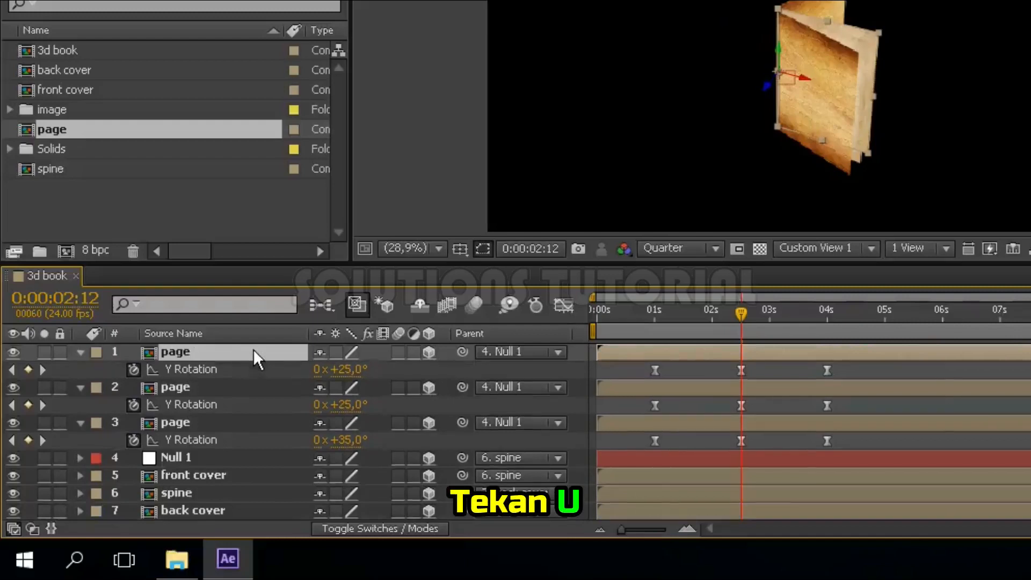
click(343, 370)
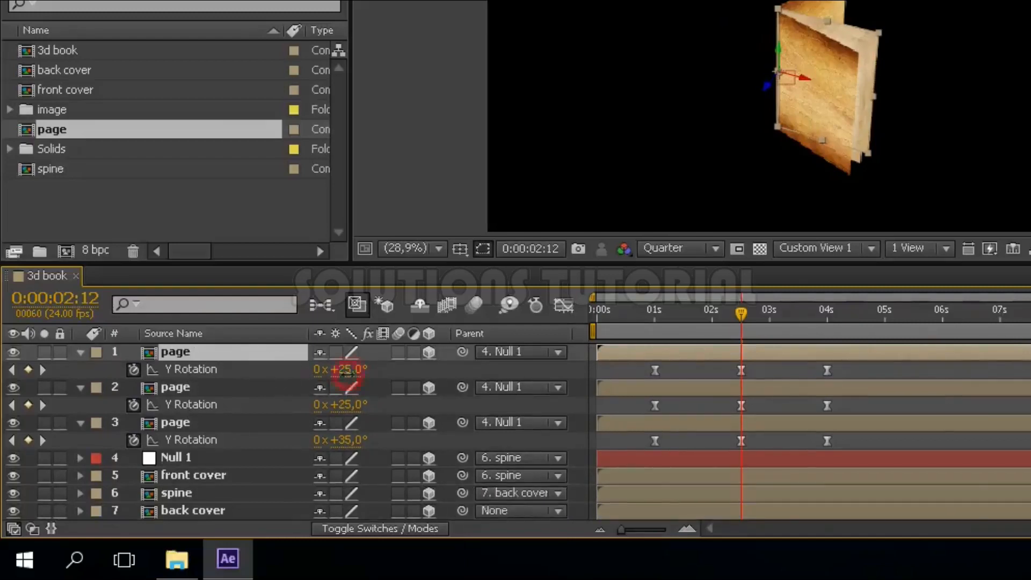
text(15)
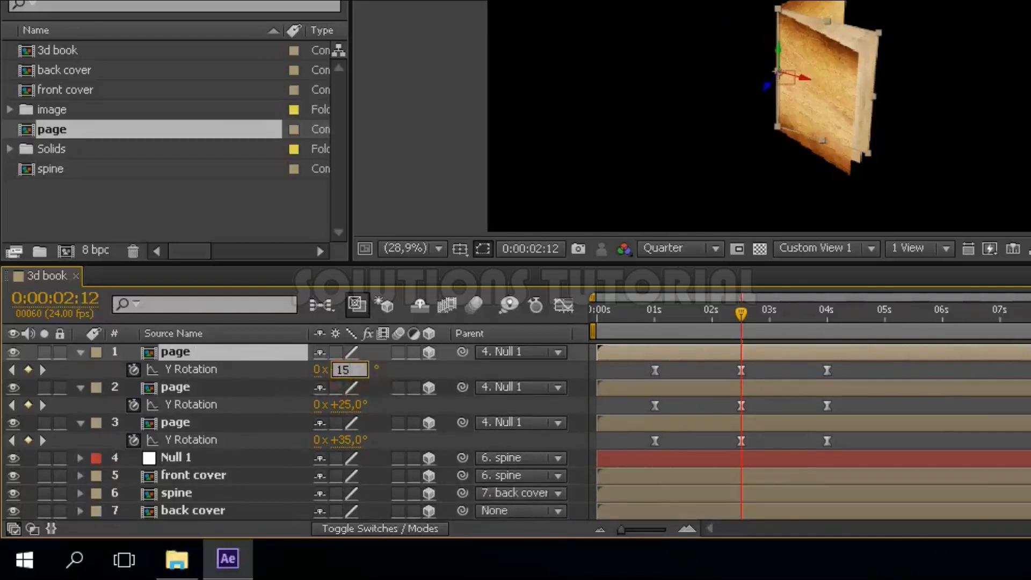
key(Return)
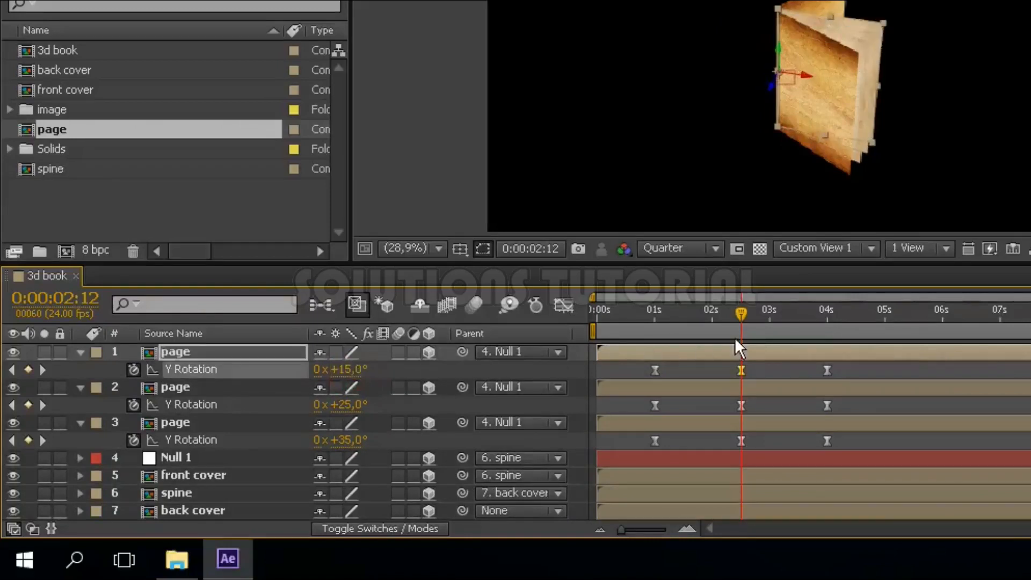
- At 0:00:04:00, set the topmost page layer's Y Rotation to 84°
click(828, 317)
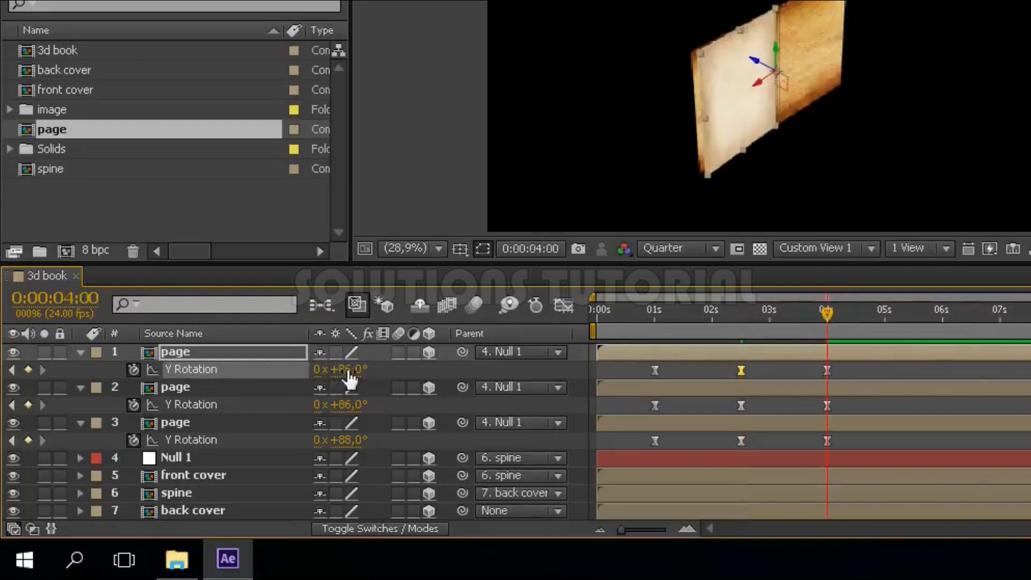
click(350, 373)
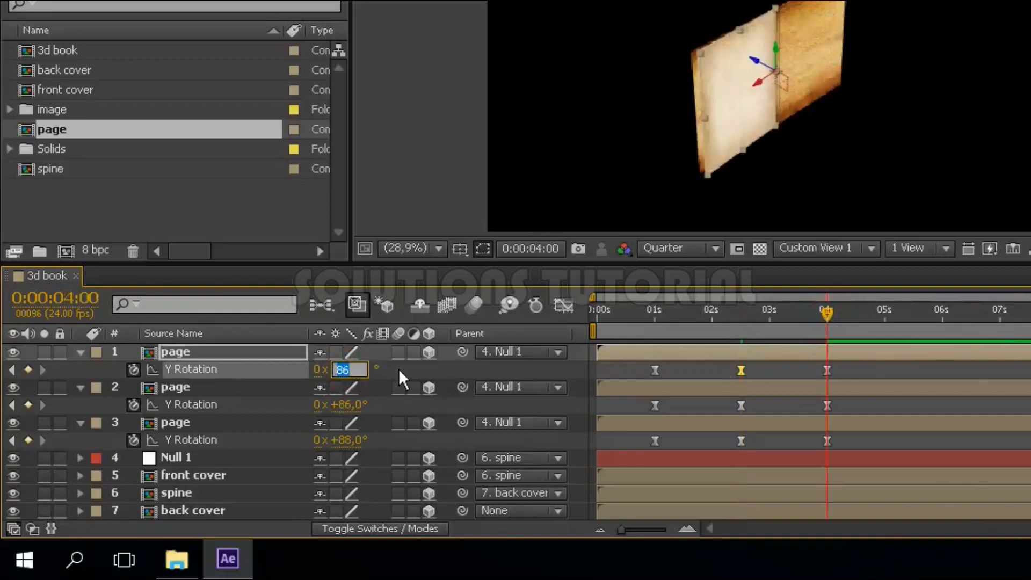
text(84)
key(Return)
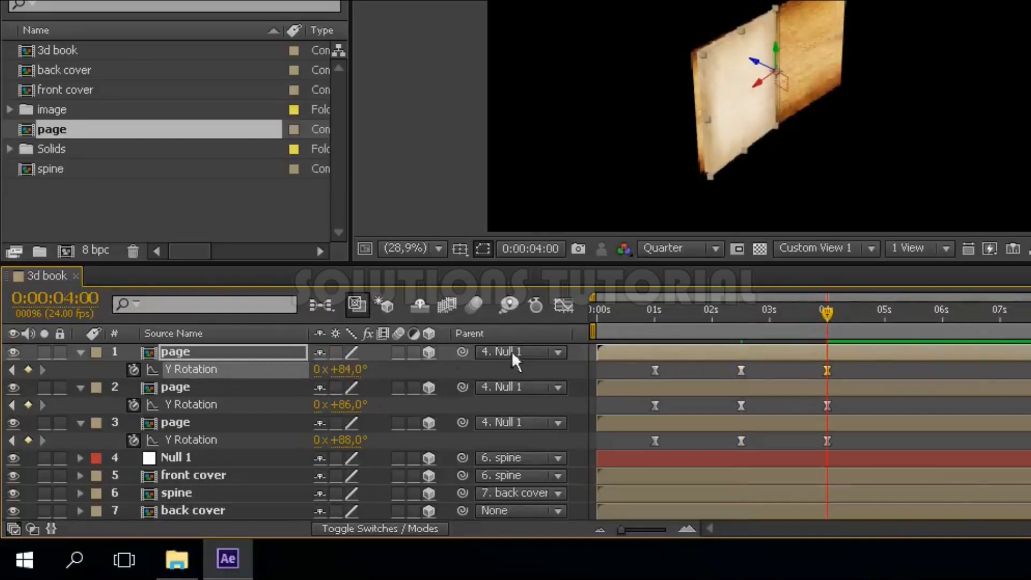
- At 0:00:02:12, duplicate the topmost page layer, reveal its keyframes and set the new copy's Y Rotation to 5°
click(741, 315)
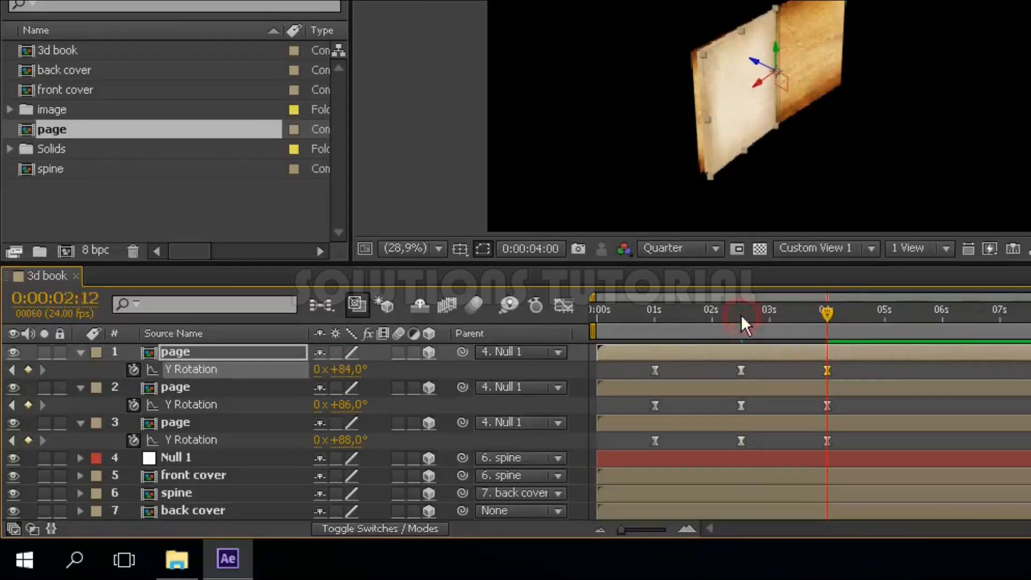
click(212, 352)
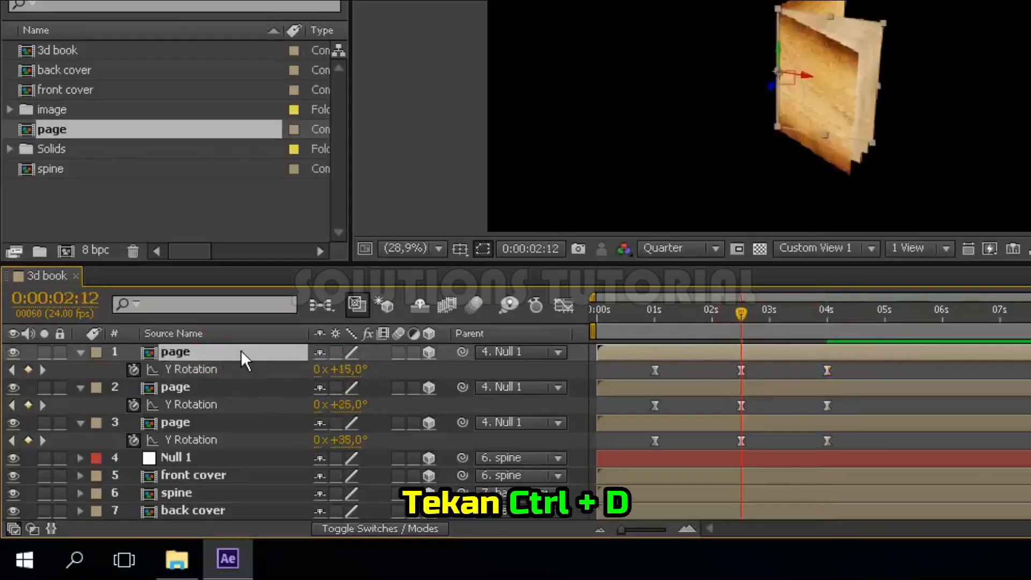
key(ctrl+d)
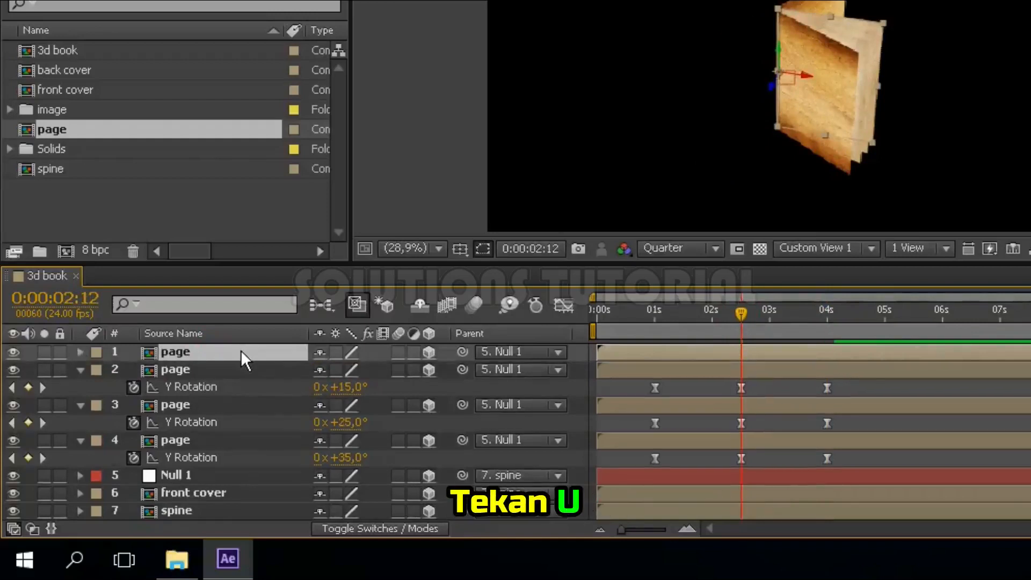
key(u)
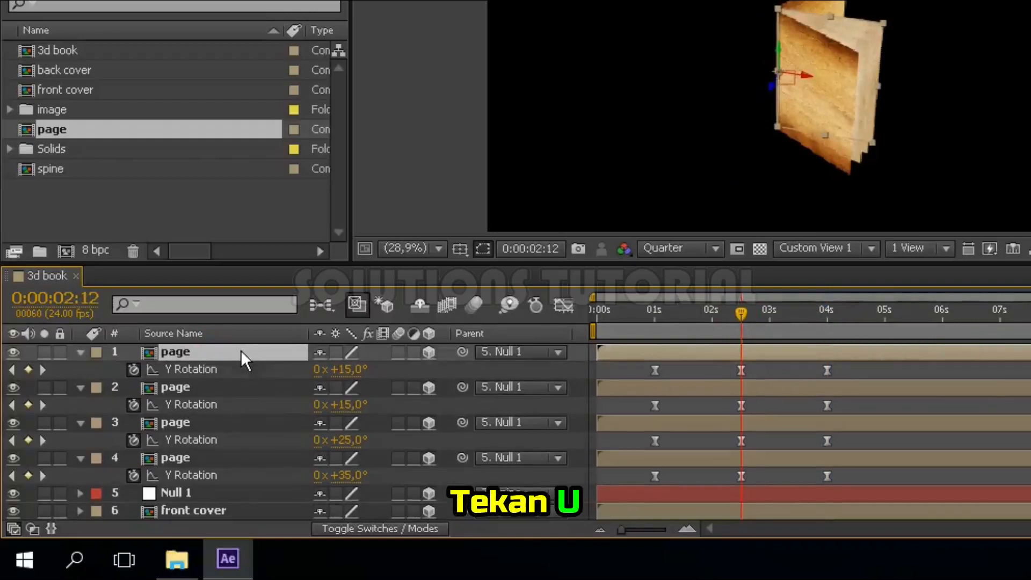
click(349, 370)
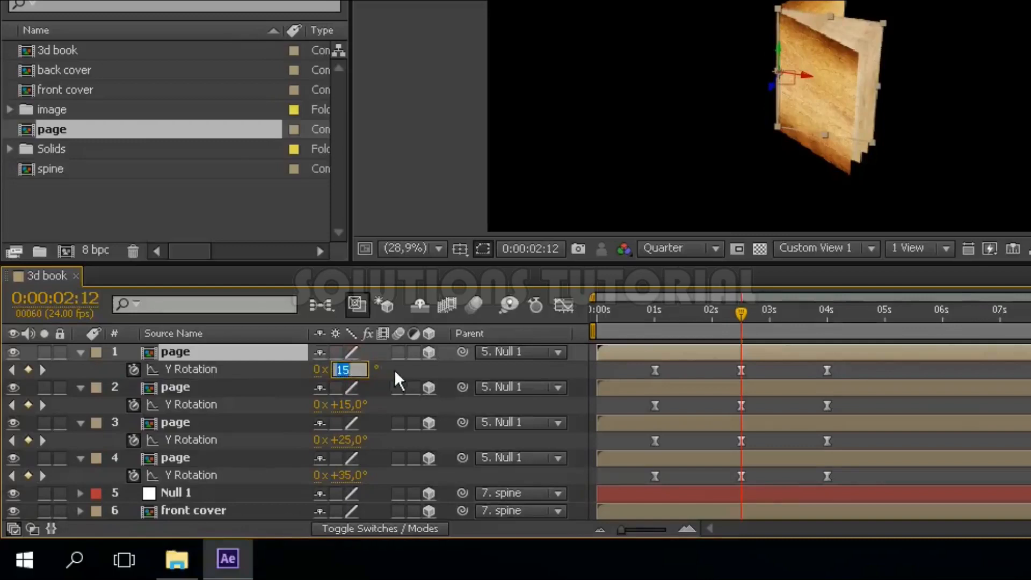
text(5)
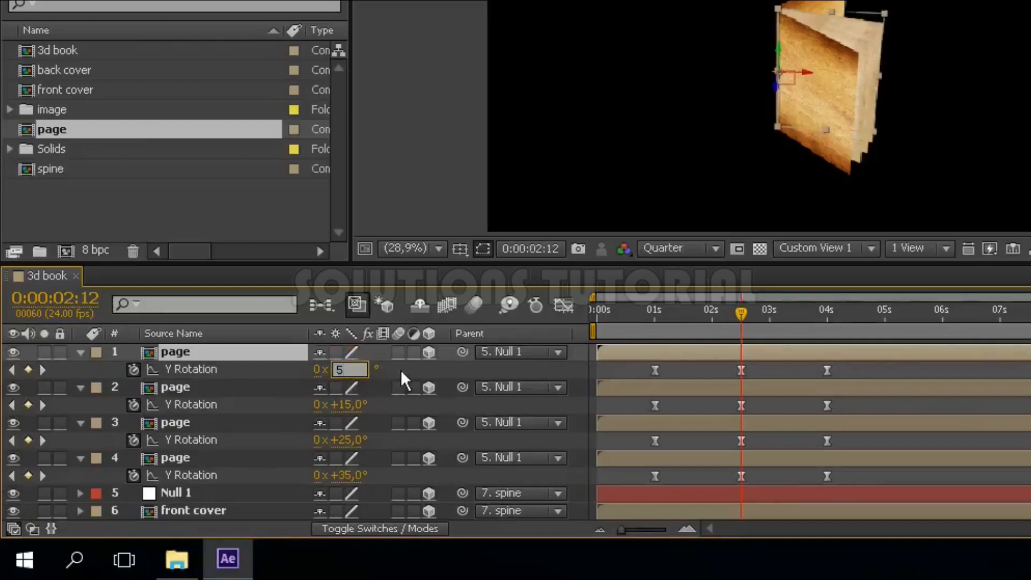
key(Return)
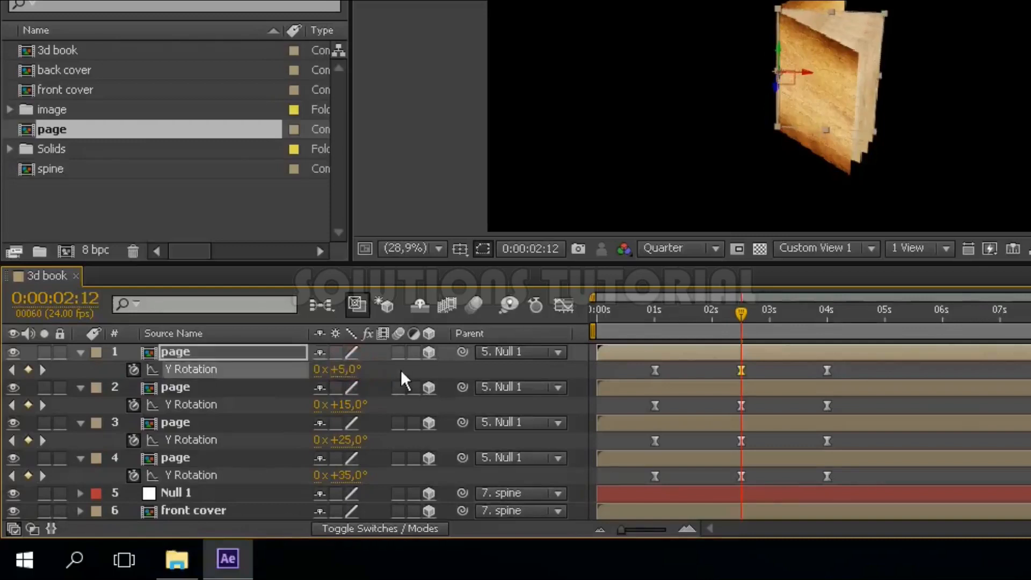
- At 0:00:04:00, set the newest page copy's Y Rotation to 82°
click(826, 312)
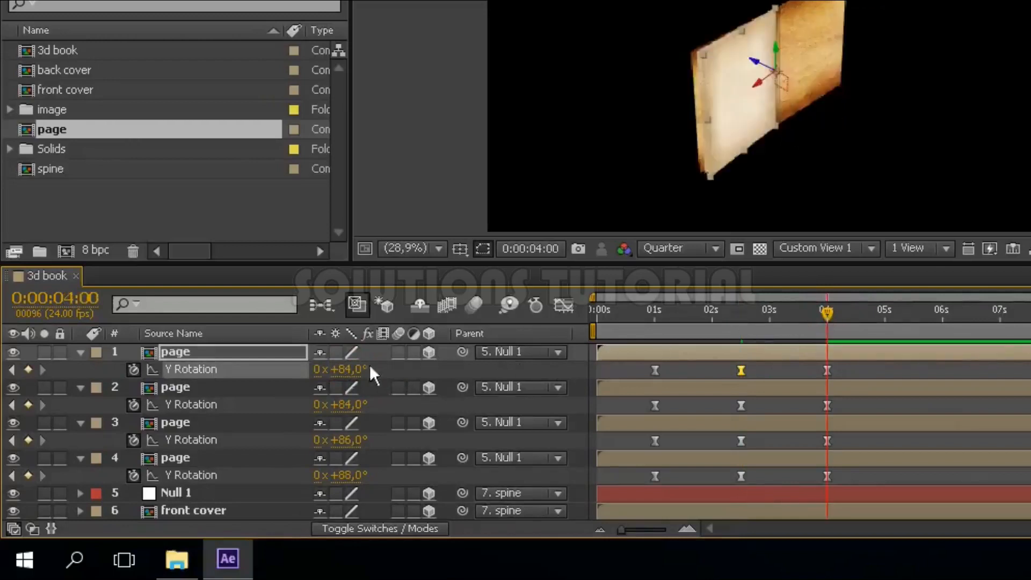
click(348, 376)
text(82)
key(Return)
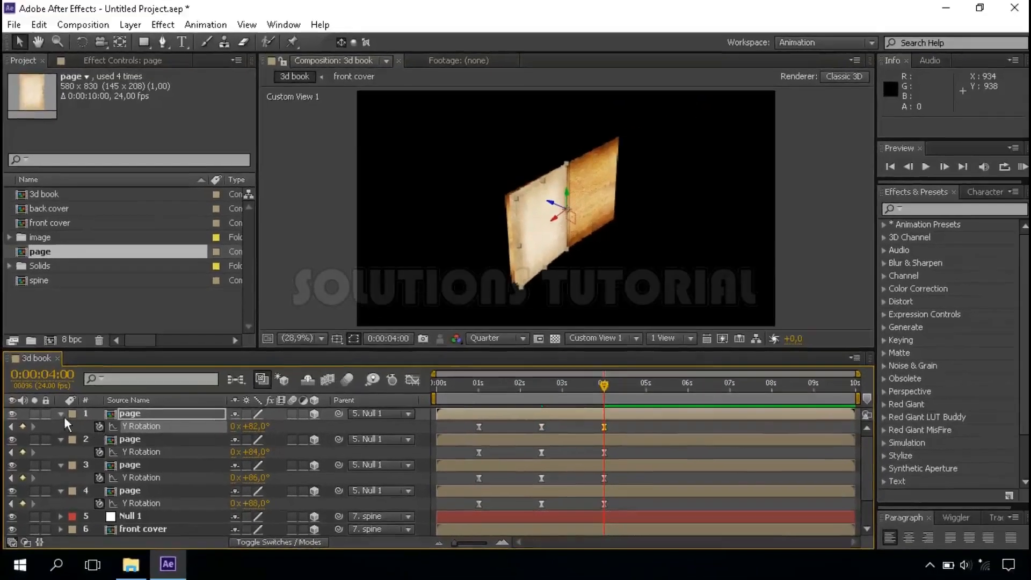
- Collapse the properties of all four page layers in the timeline
click(64, 413)
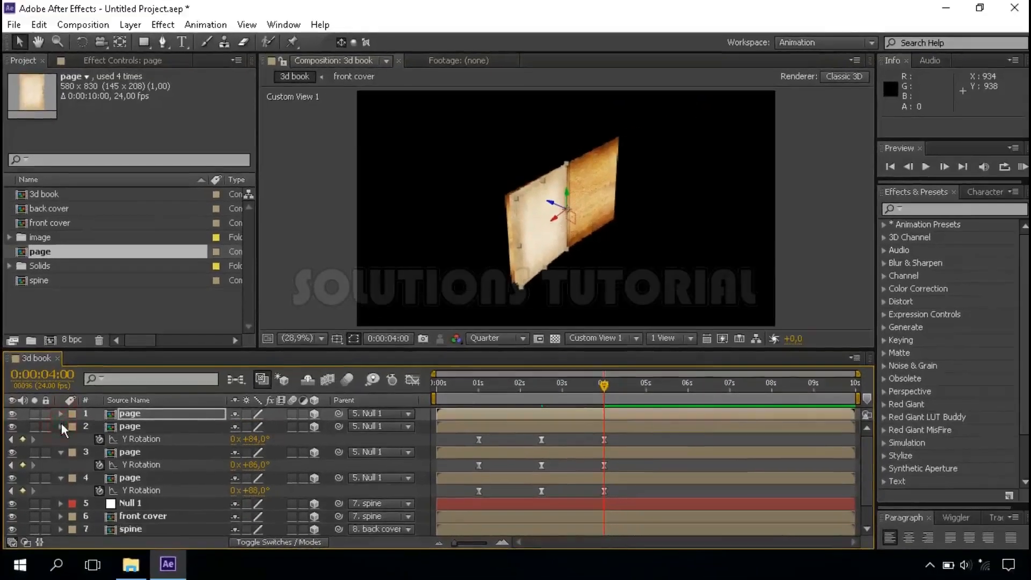
click(61, 424)
click(60, 437)
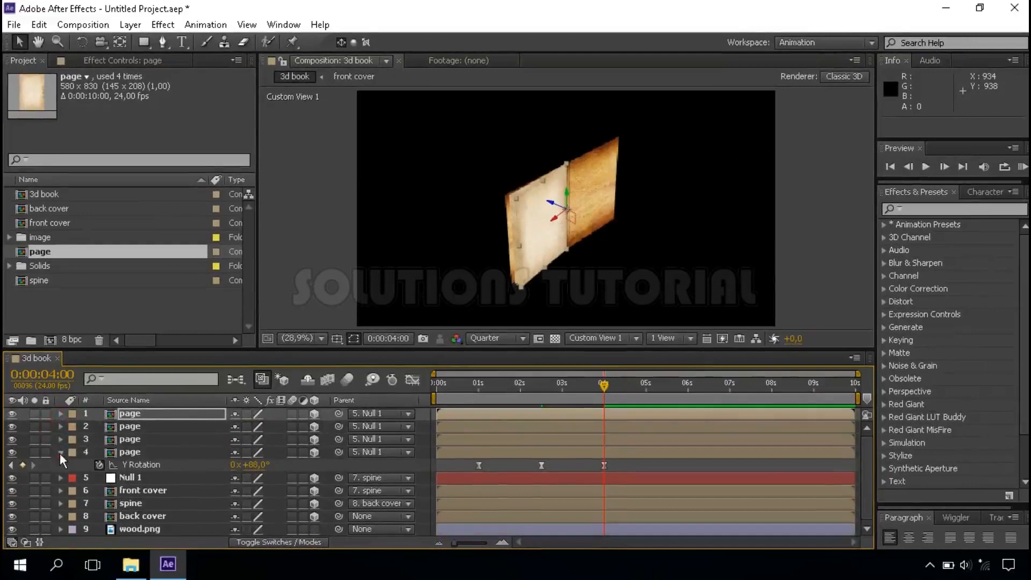
click(60, 452)
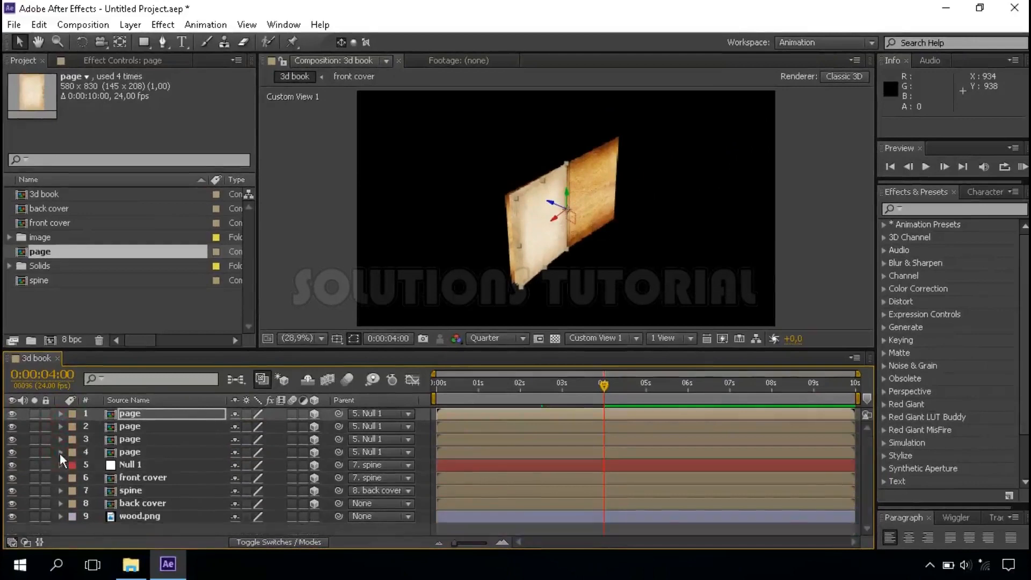
- Duplicate the four page layers together and move the copies above the originals as one block
click(137, 414)
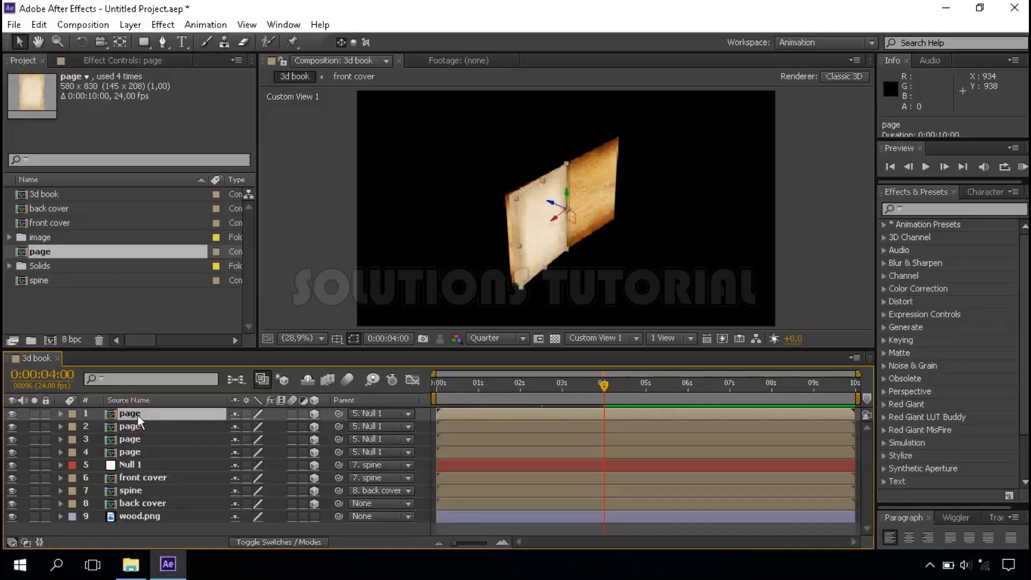
shift+click(134, 453)
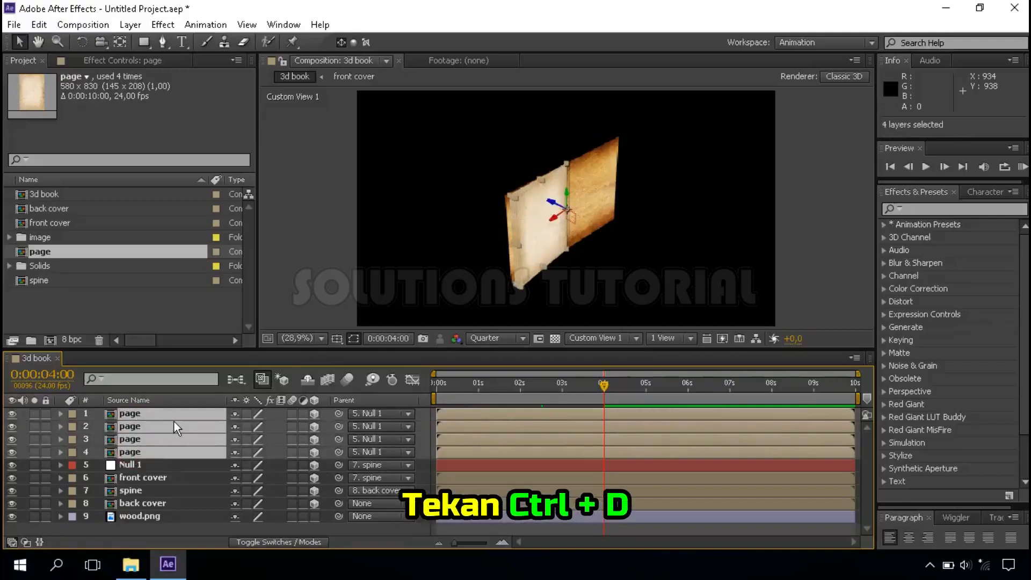
key(ctrl+d)
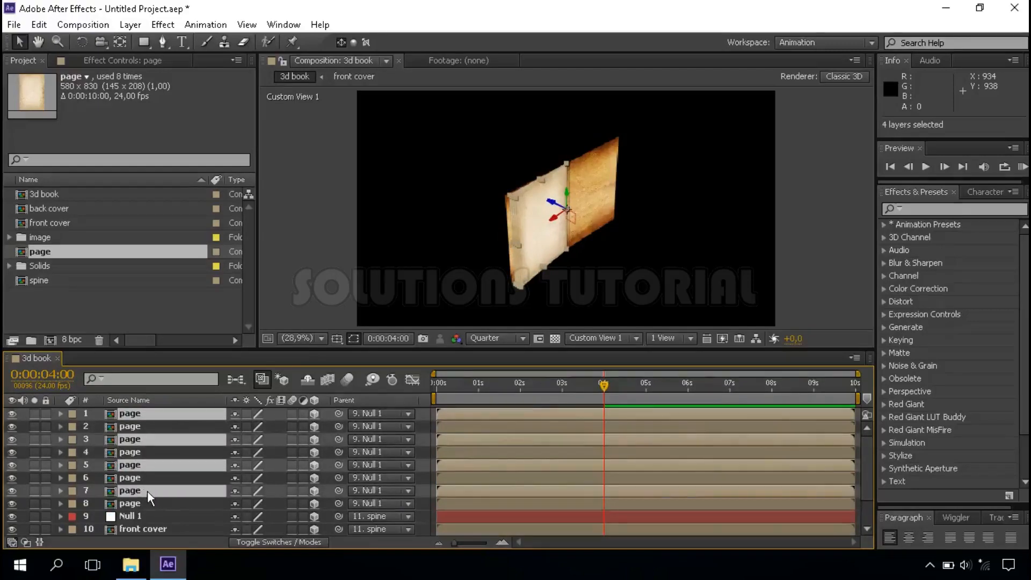
drag(149, 490, 146, 425)
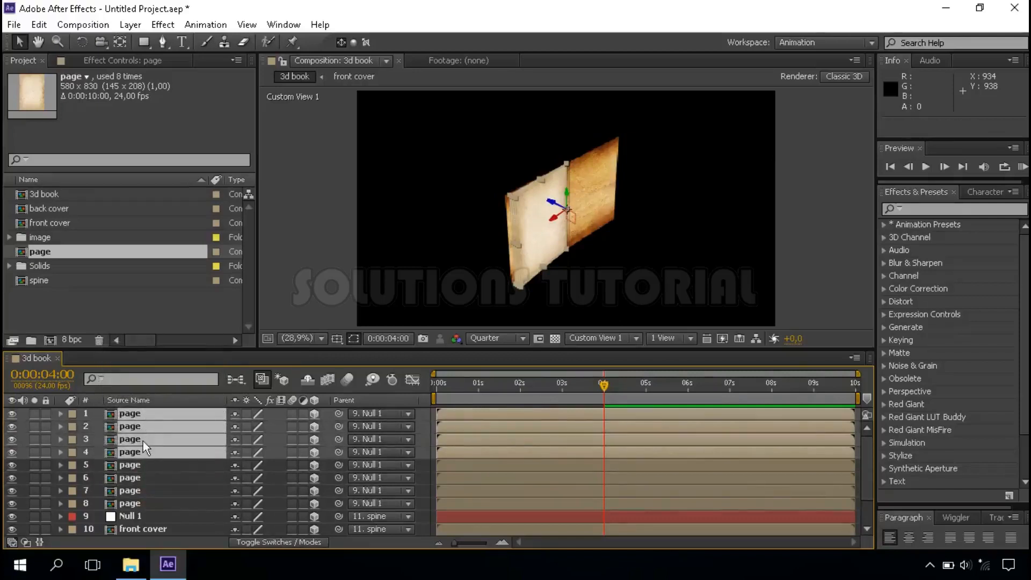
- Label the four duplicated page layers Blue and the four original page layers Green
click(72, 414)
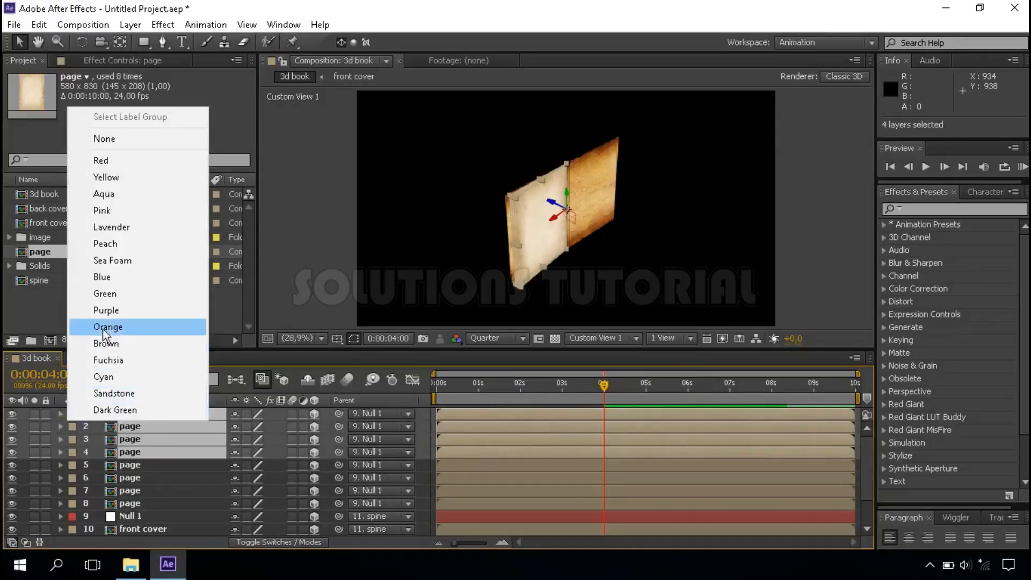
click(125, 279)
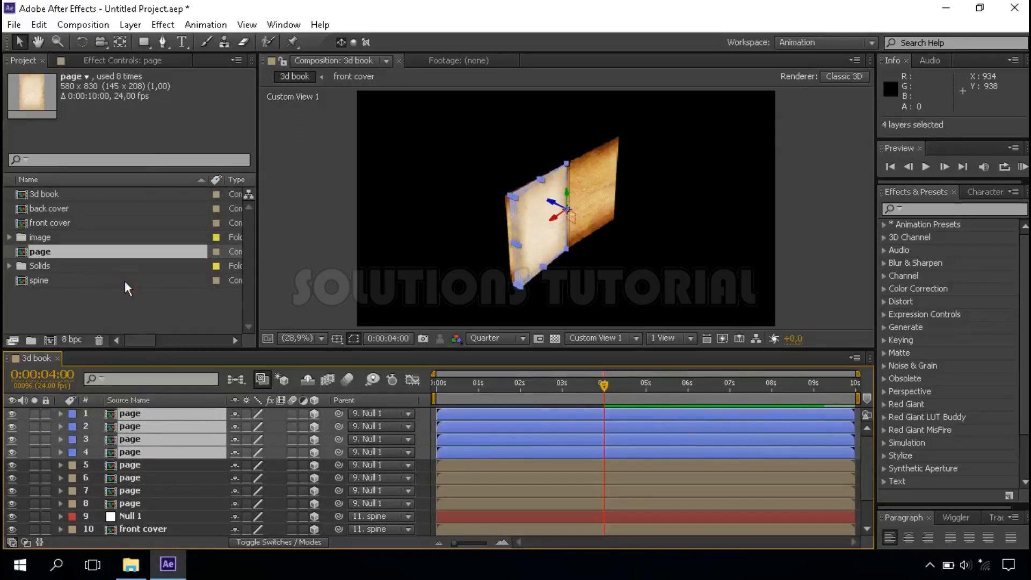
click(122, 463)
shift+click(122, 503)
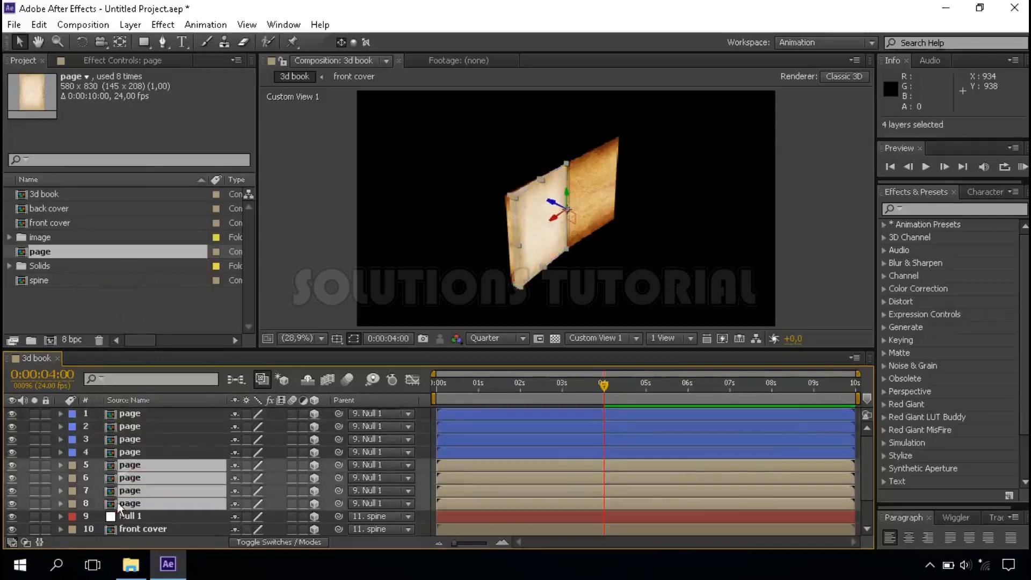
click(71, 465)
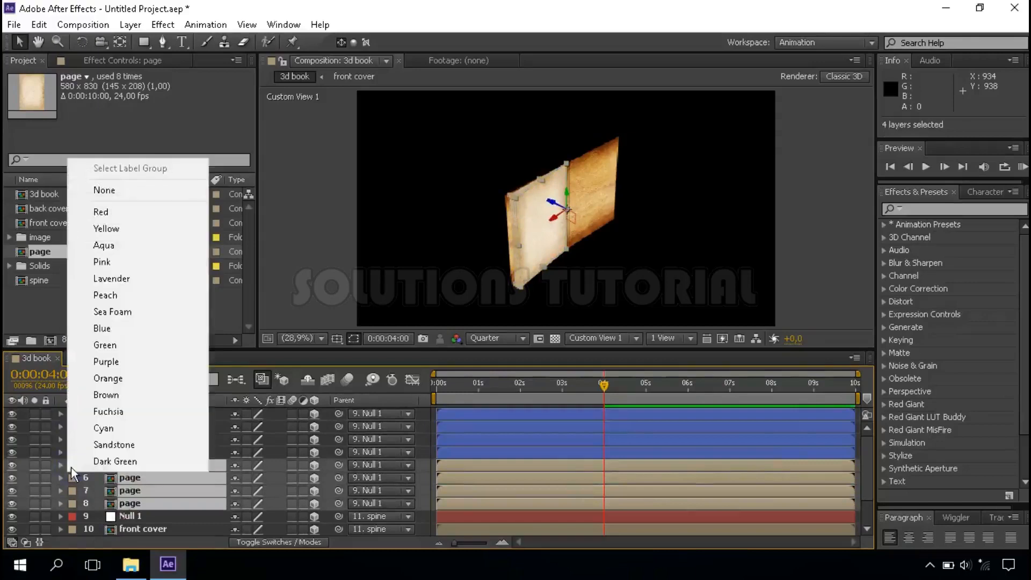
click(115, 347)
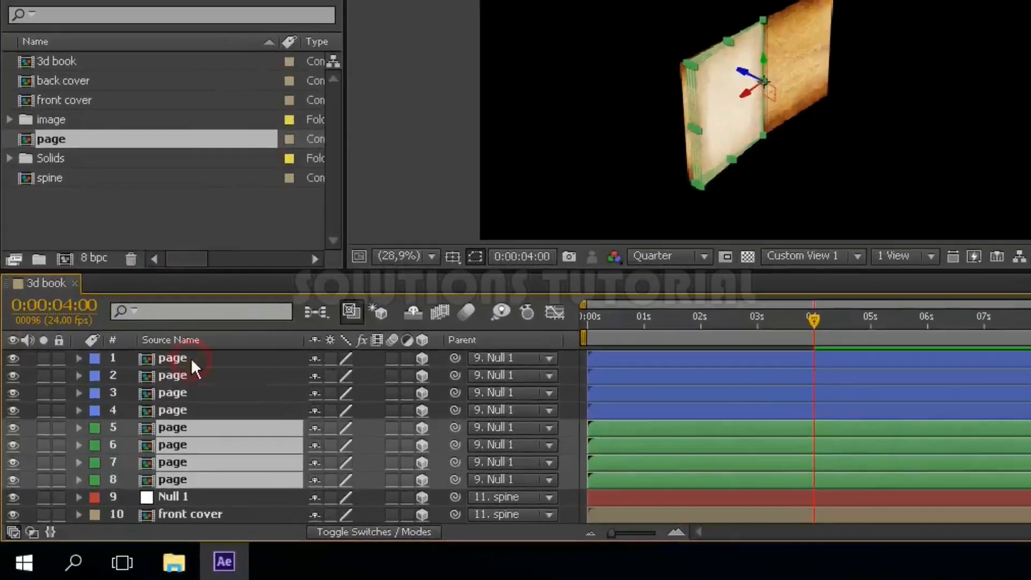
- Reveal the four blue page layers' keyframes and shift their 4-second Y Rotation together to -88°, -86°, -84° and -82°, from layer 1 to 4
click(191, 358)
shift+click(182, 409)
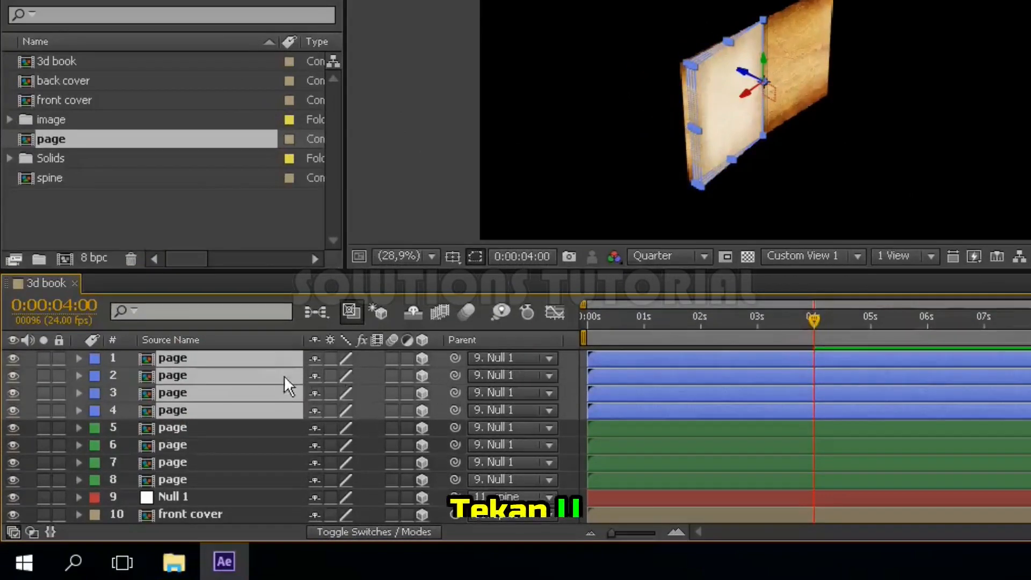
key(u)
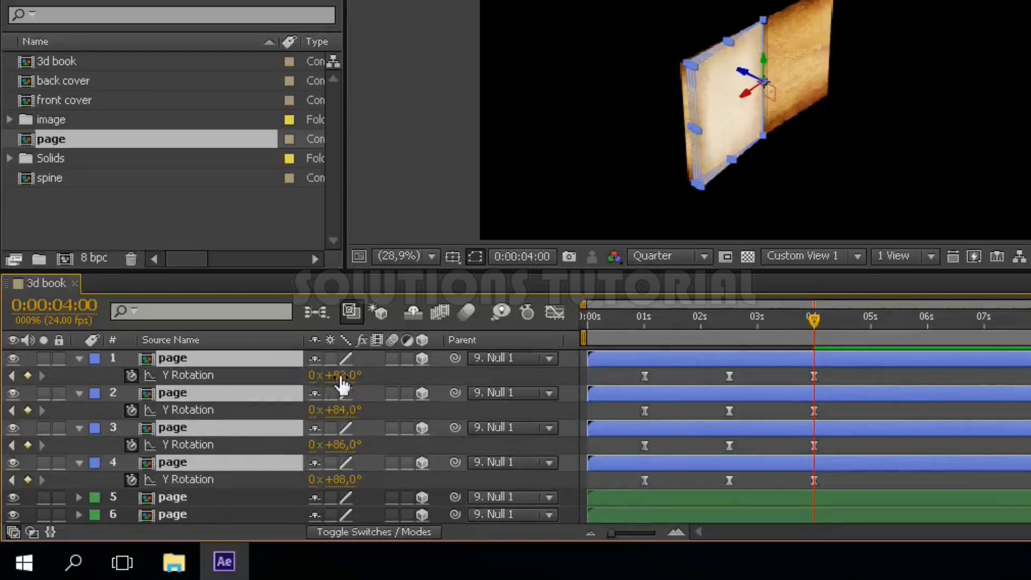
drag(341, 382, 314, 378)
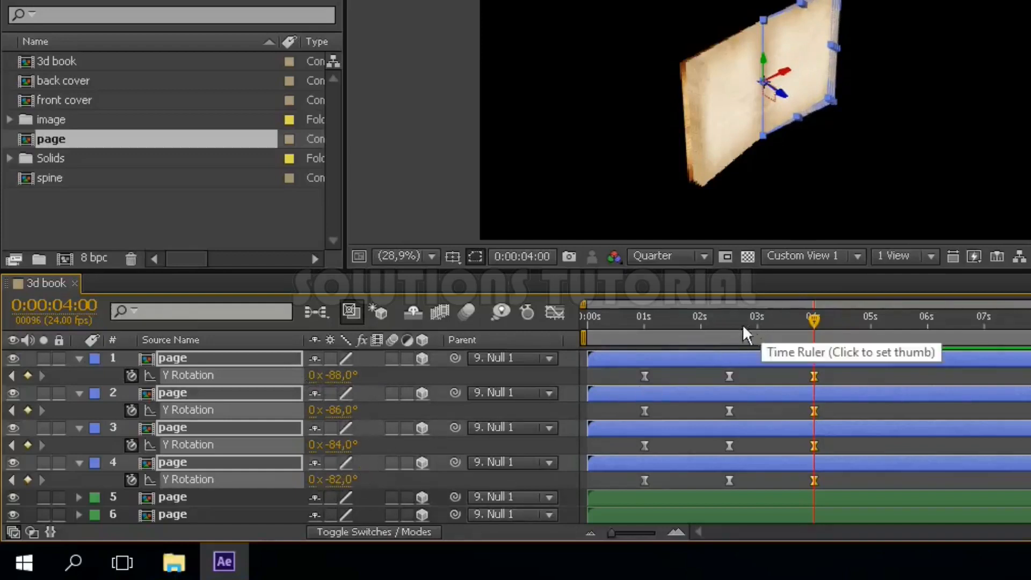
- At 0:00:02:12, set only the first blue page layer's Y Rotation to -10°
click(728, 321)
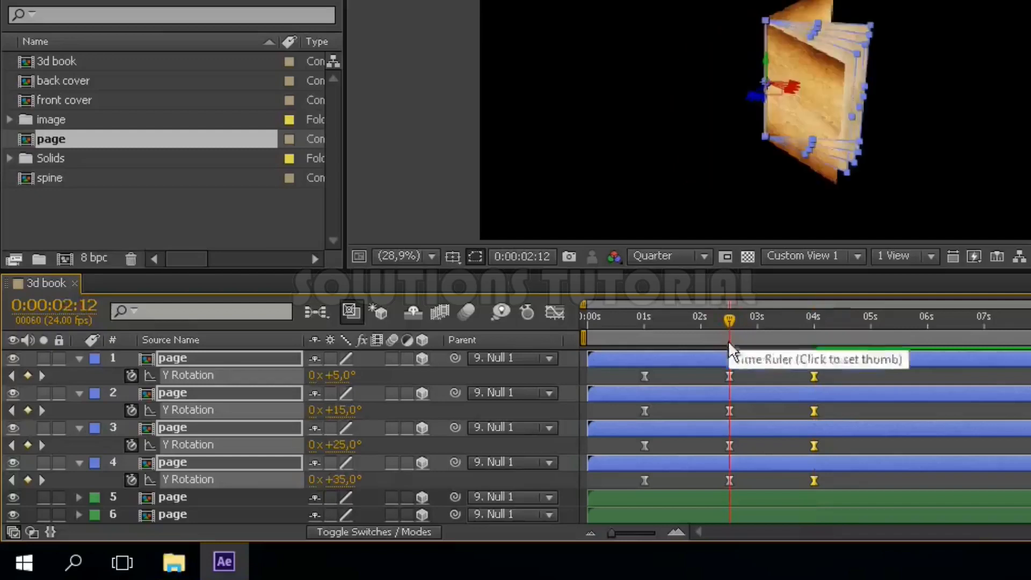
click(371, 372)
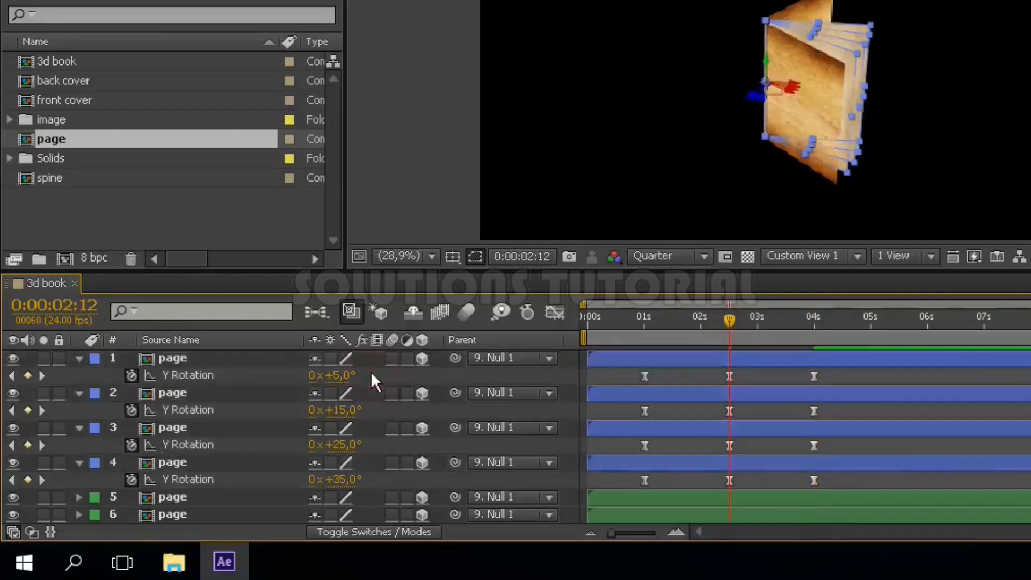
click(340, 376)
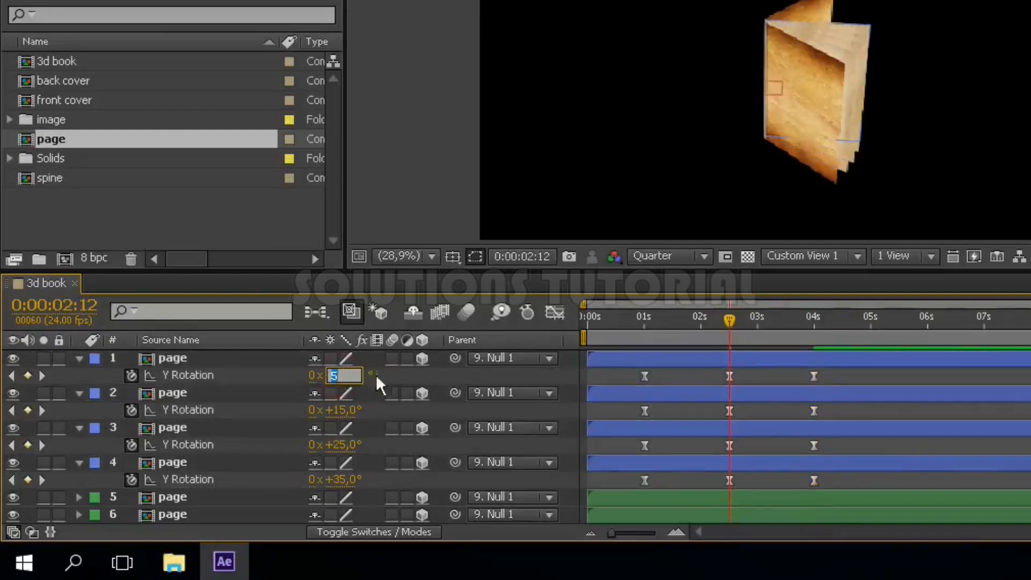
text(-10)
key(Return)
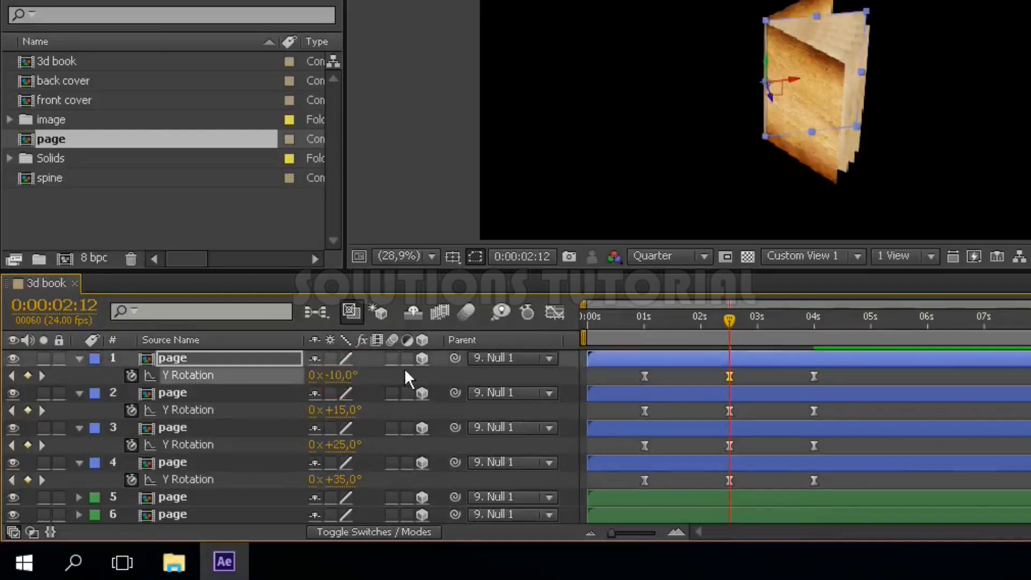
- At 0:00:02:12, set the second blue page layer's Y Rotation to -5° and the third's to 0°
click(347, 410)
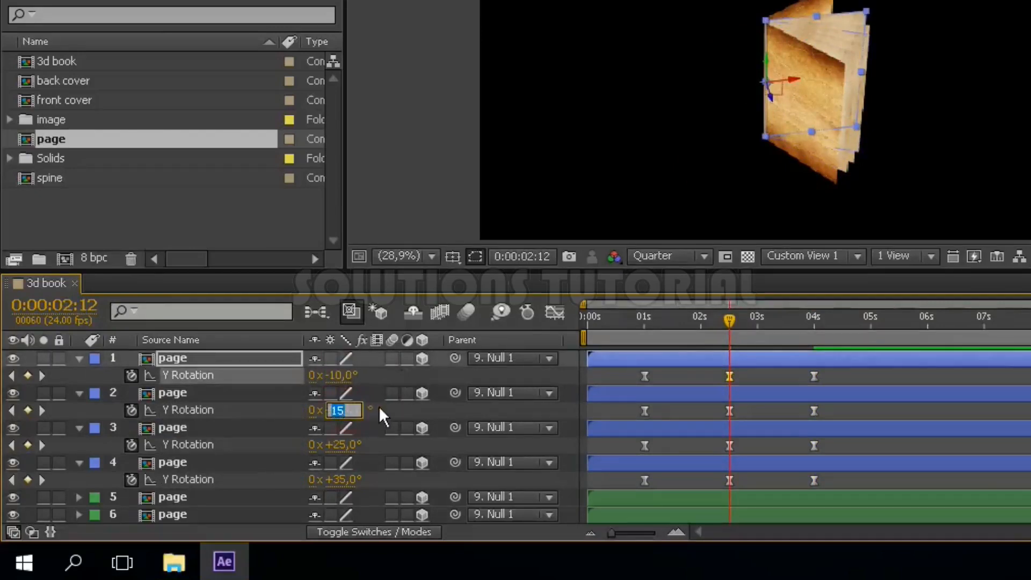
text(-5)
key(Return)
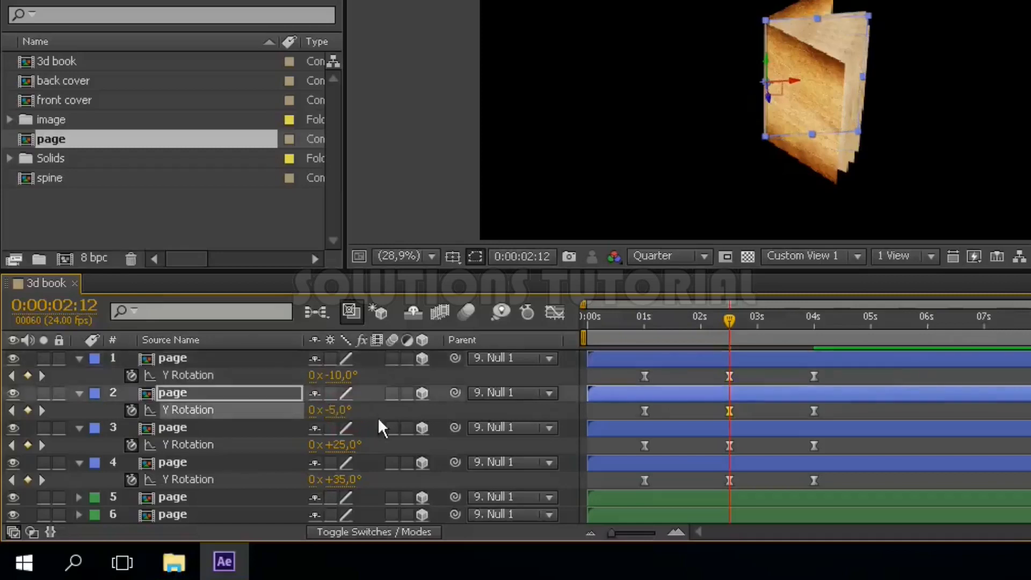
click(347, 445)
text(0)
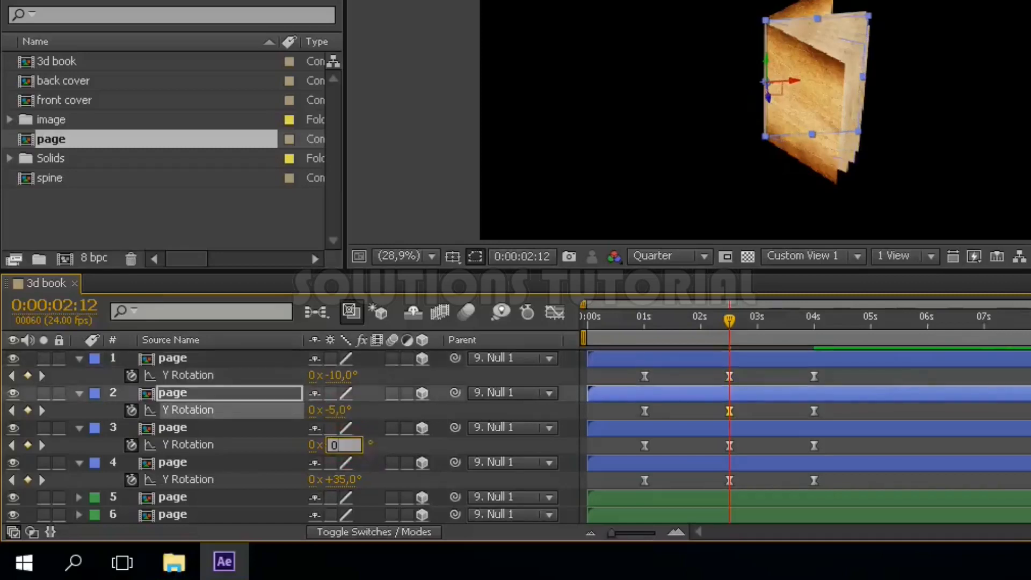
key(Return)
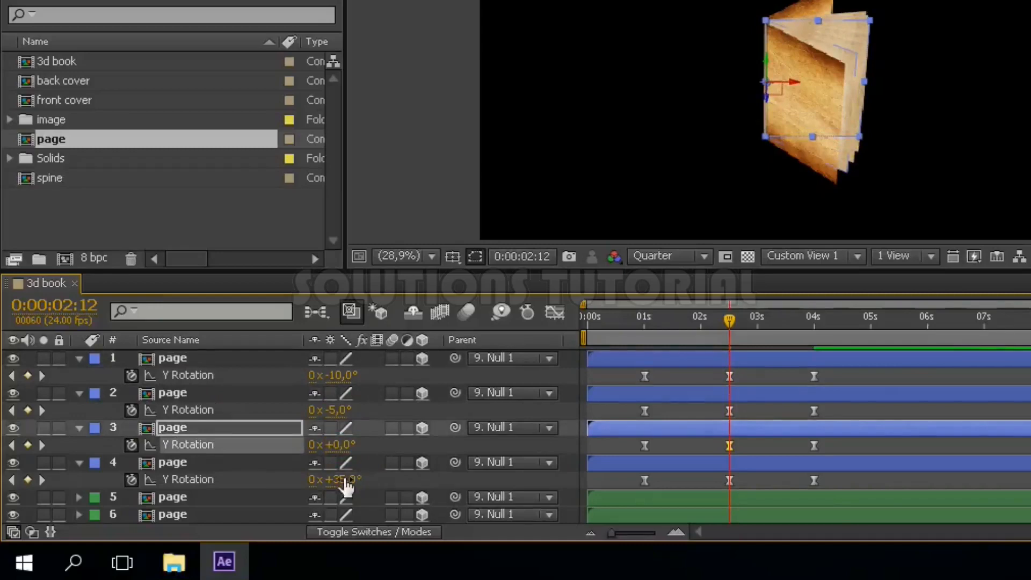
- At 0:00:02:12, set the fourth blue page layer's Y Rotation to 2° and collapse all four blue page layers
click(345, 480)
text(2)
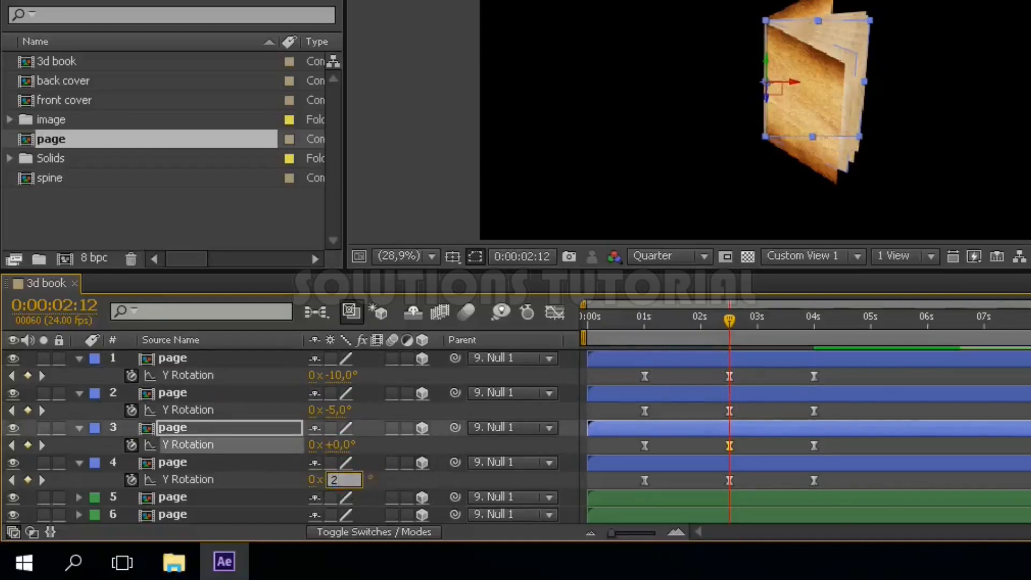
key(Return)
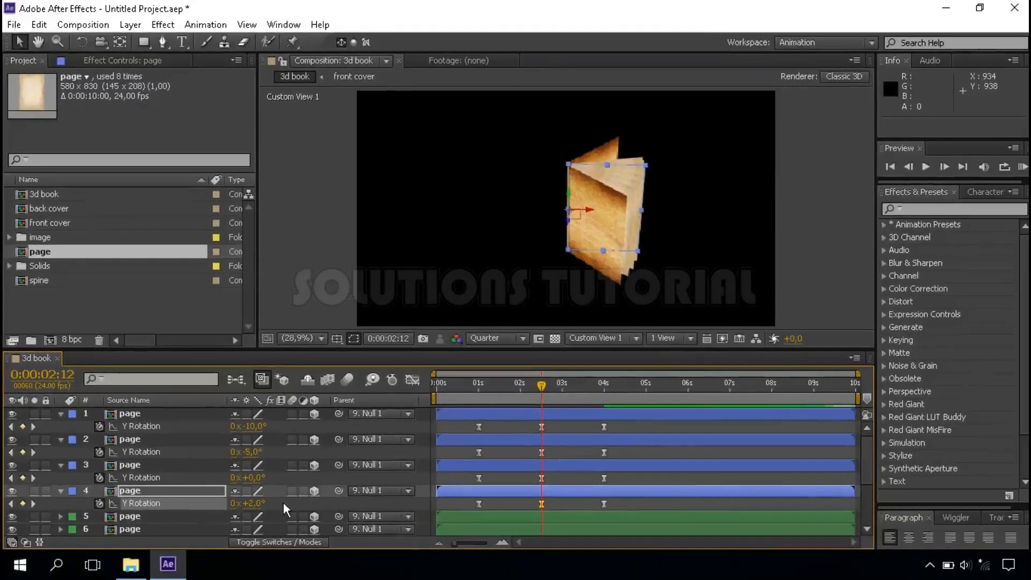
click(60, 485)
click(60, 466)
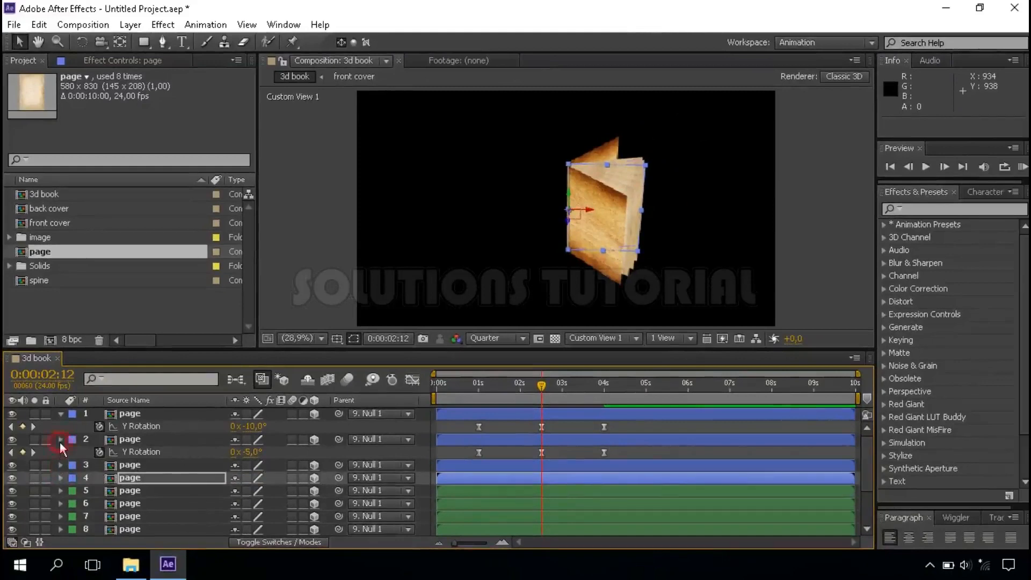
click(60, 440)
click(60, 414)
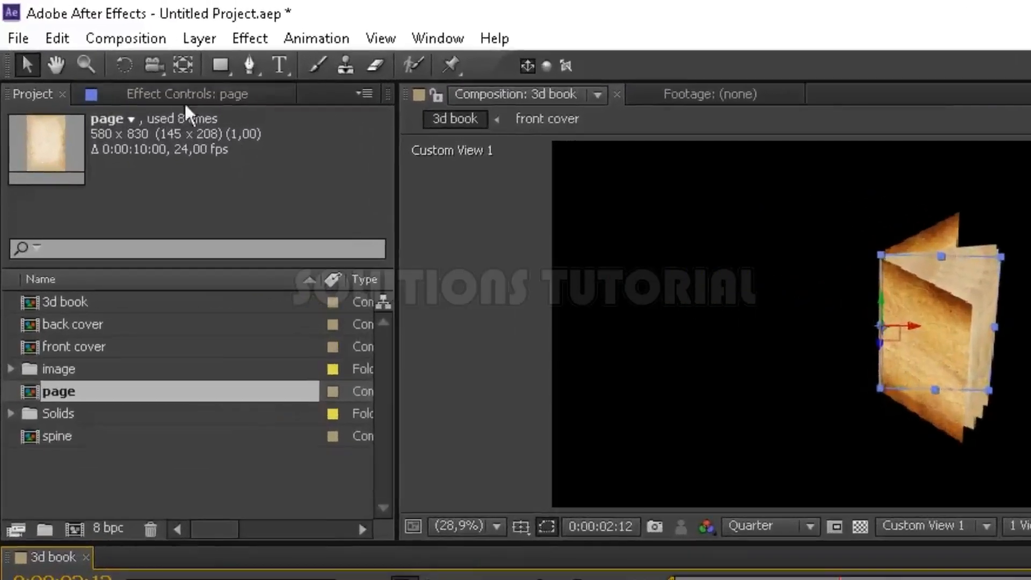
- Start a new light layer of type Point with 100% intensity
click(196, 46)
mouse_move(297, 56)
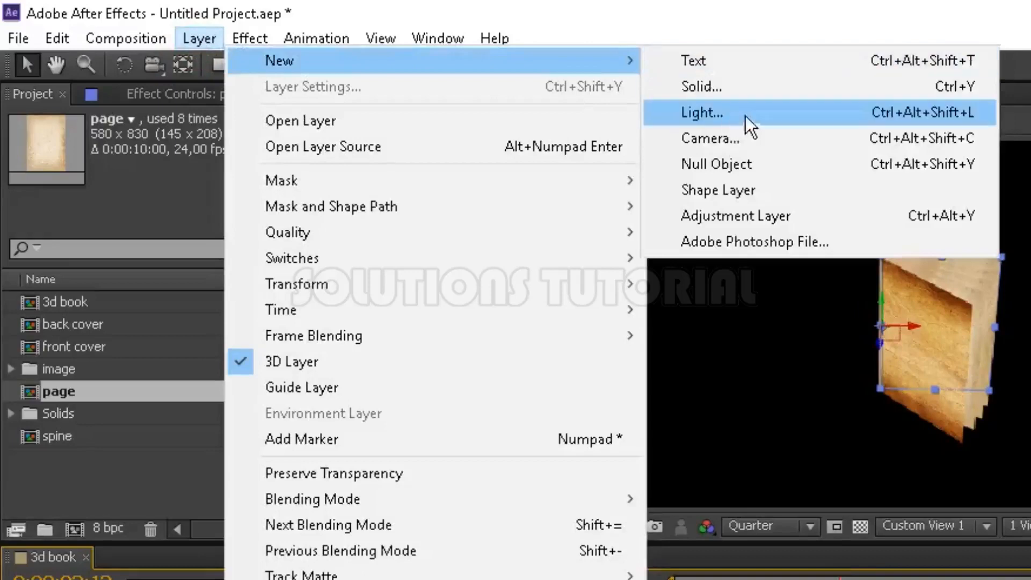
click(733, 117)
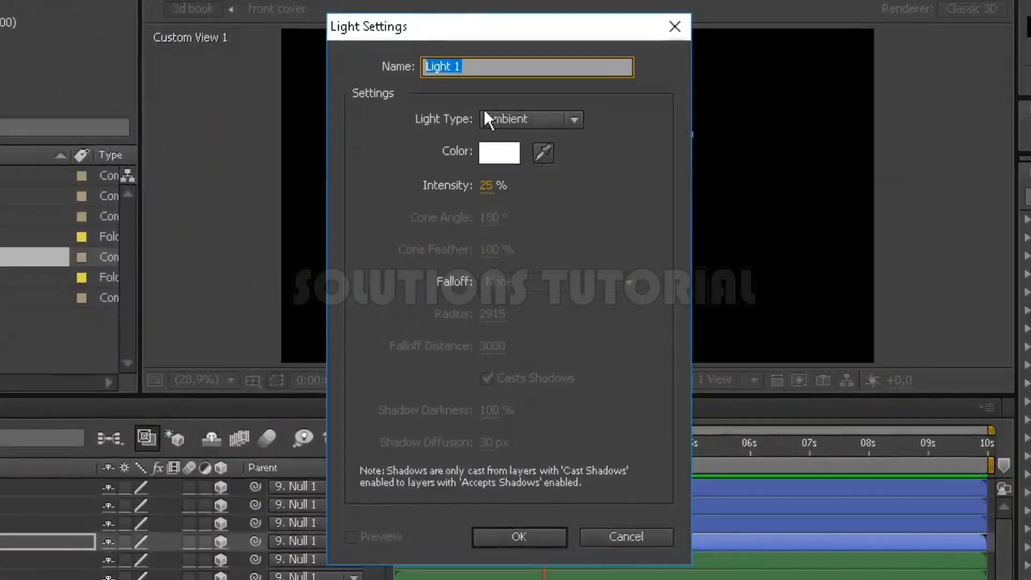
click(528, 120)
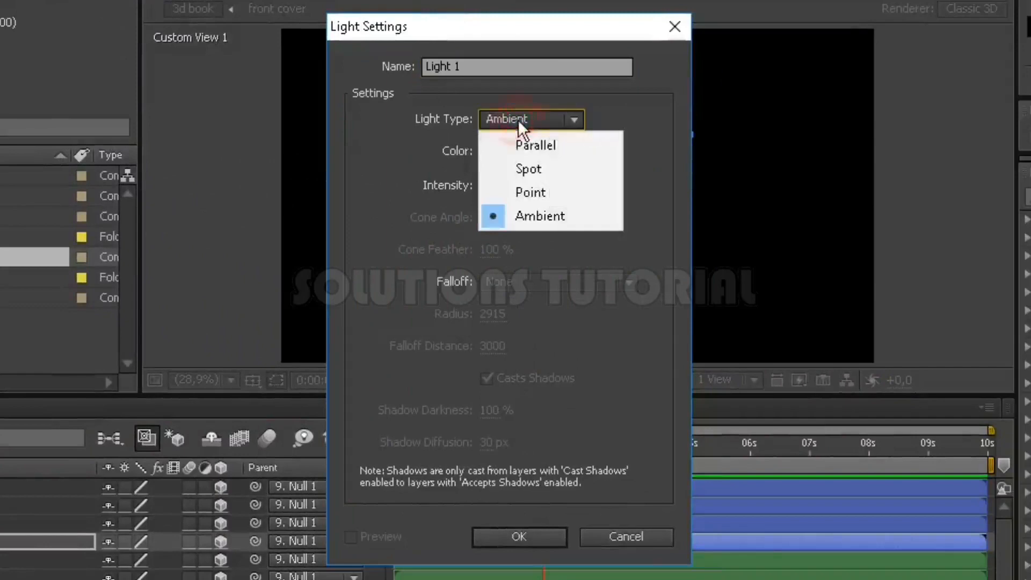
click(569, 193)
click(487, 185)
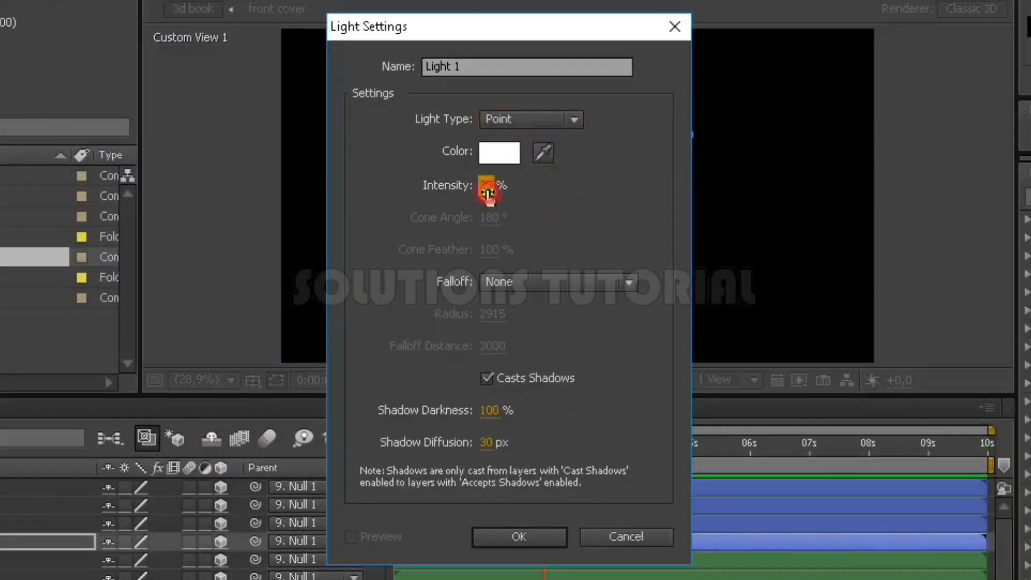
text(100)
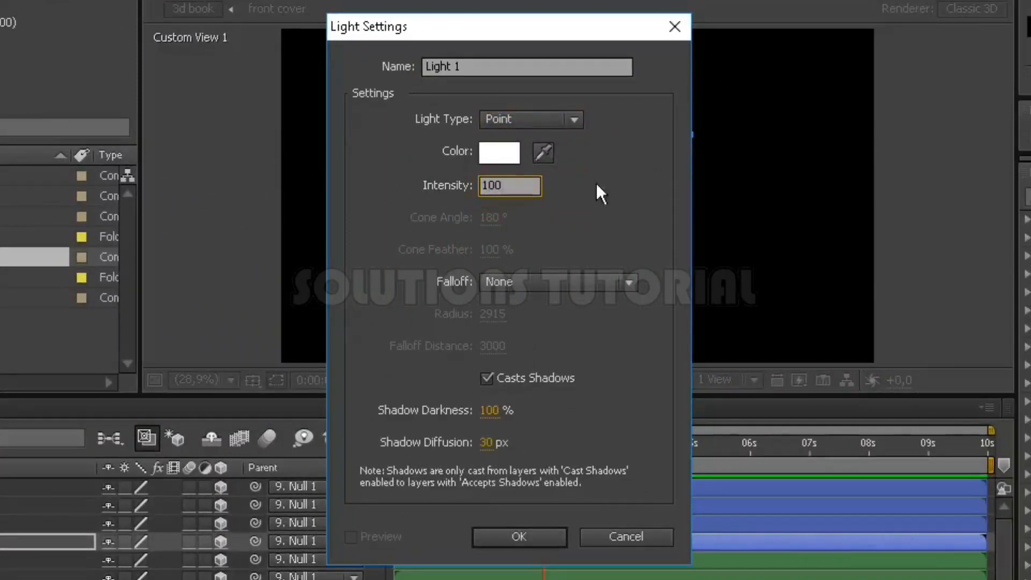
click(572, 182)
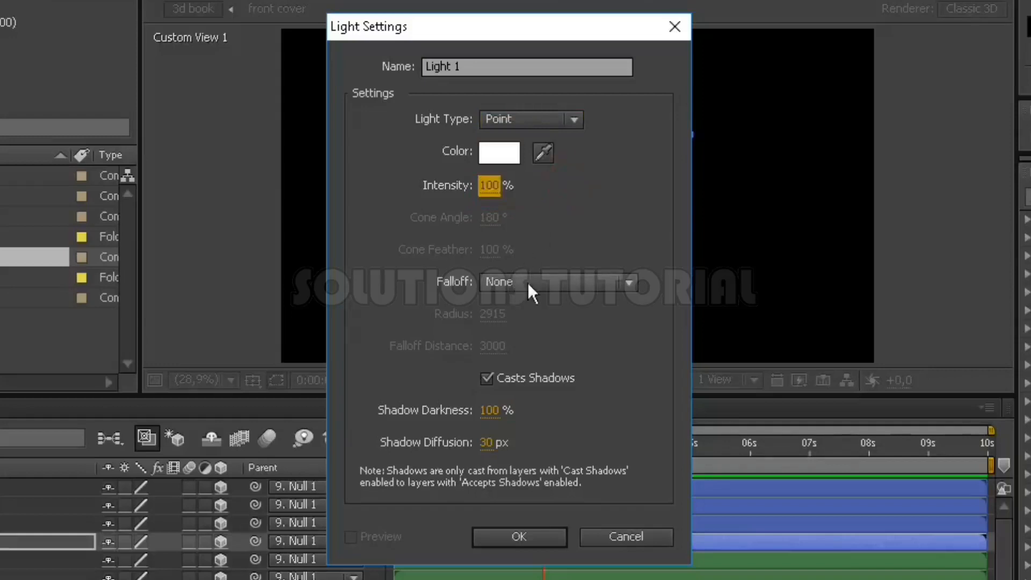
- Keep shadow casting on with 80% shadow darkness, create the point light, and move it away from the book beyond its open page edges
click(489, 378)
click(490, 378)
click(489, 410)
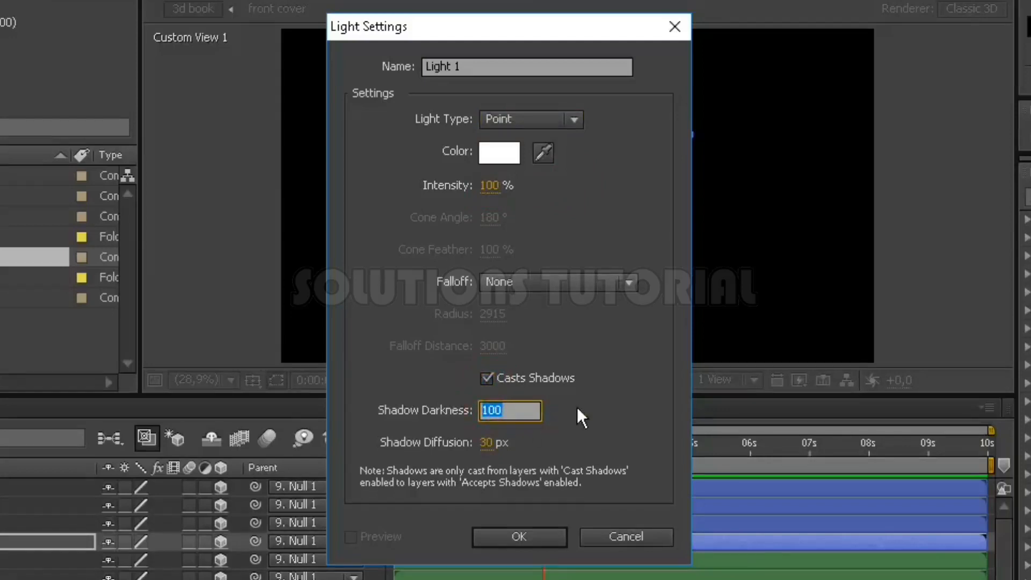
text(80)
key(Return)
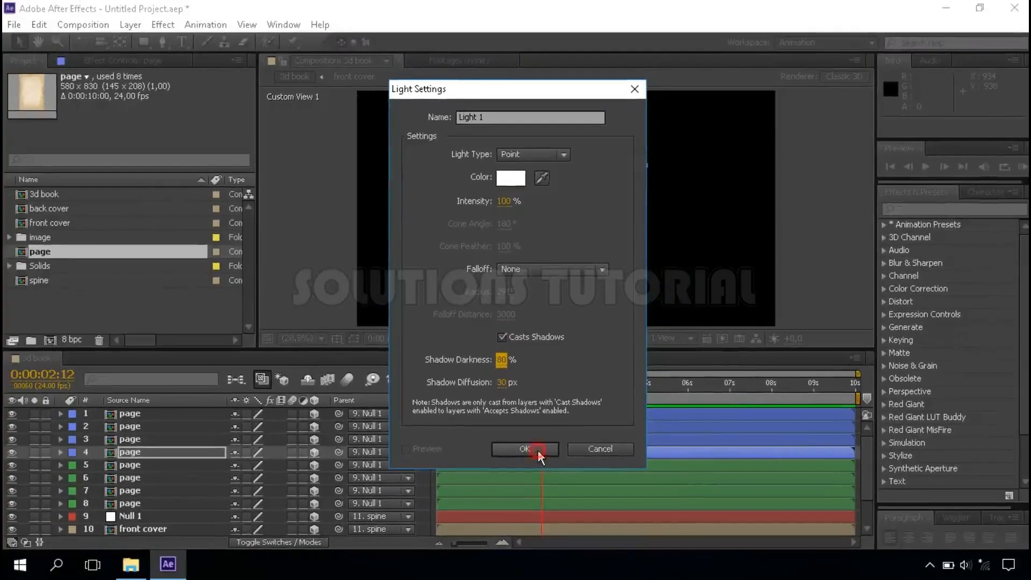
click(520, 537)
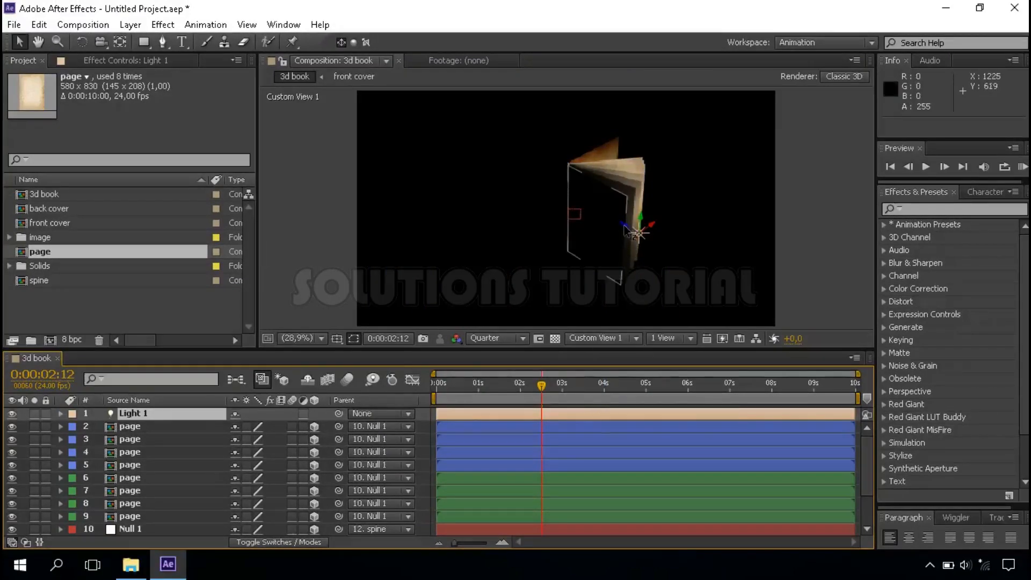
drag(625, 228, 687, 218)
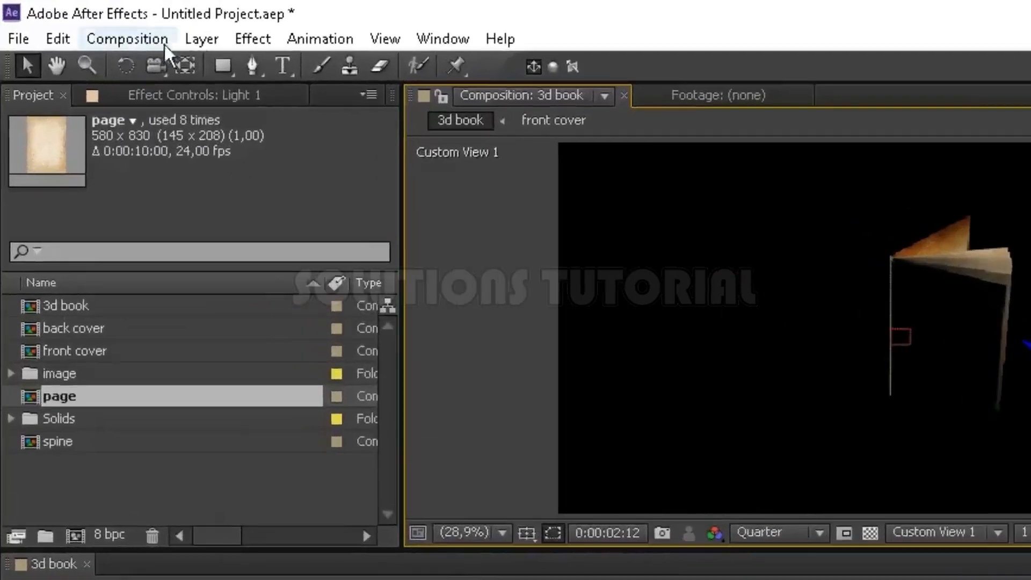
- Add a second light layer of type Ambient with 25% intensity
click(210, 39)
mouse_move(309, 59)
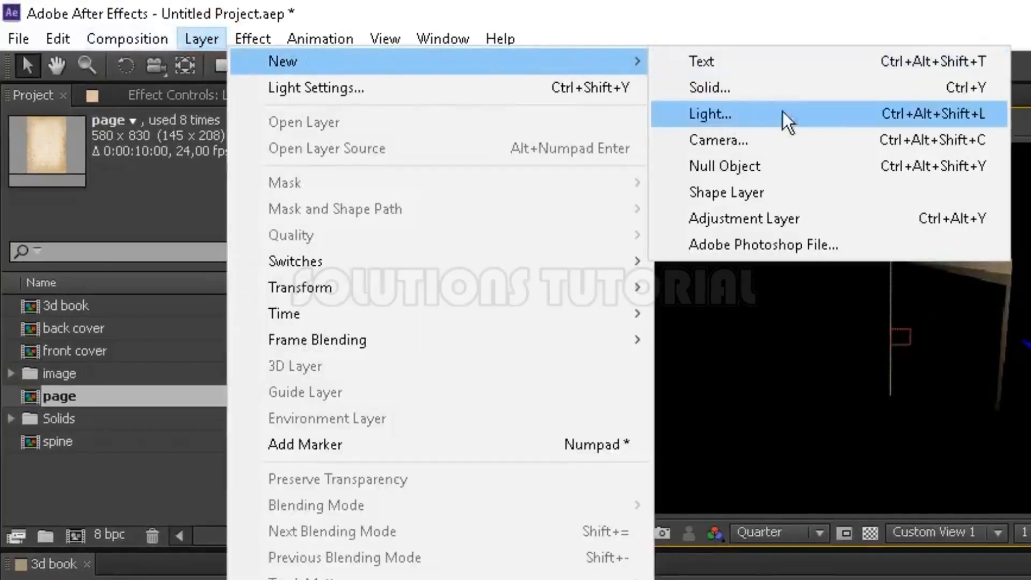
click(766, 115)
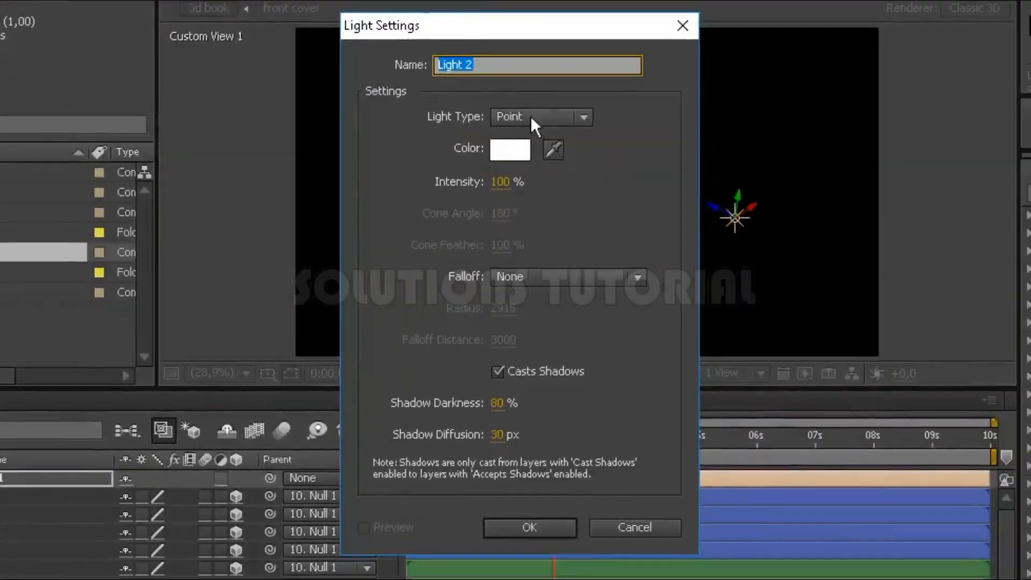
click(530, 116)
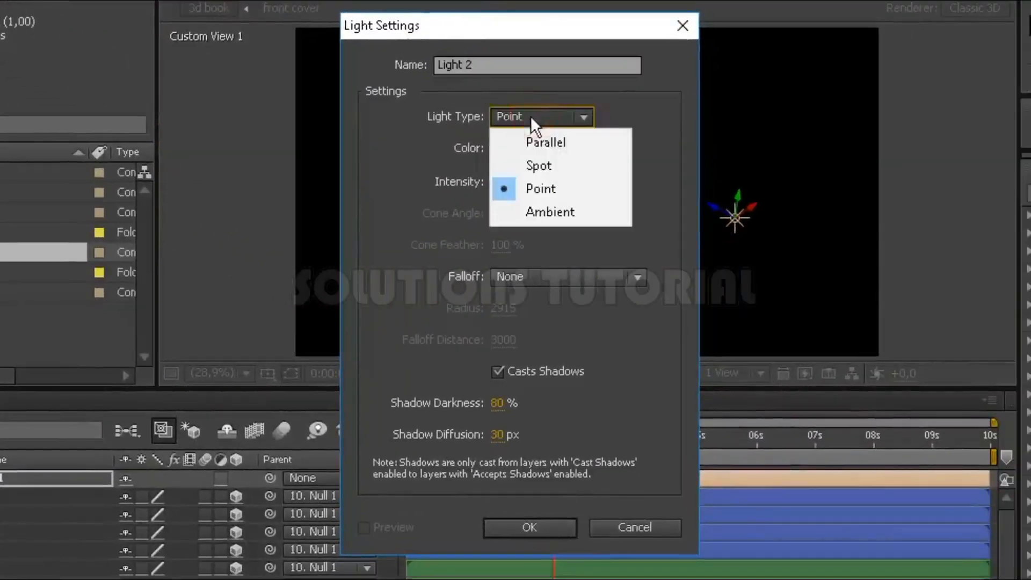
click(583, 211)
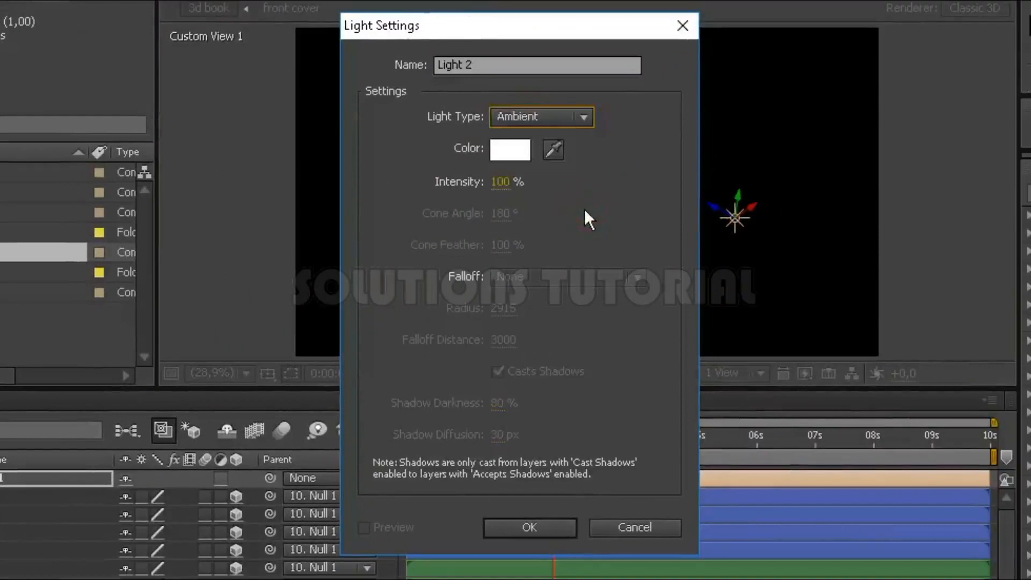
click(506, 182)
text(25)
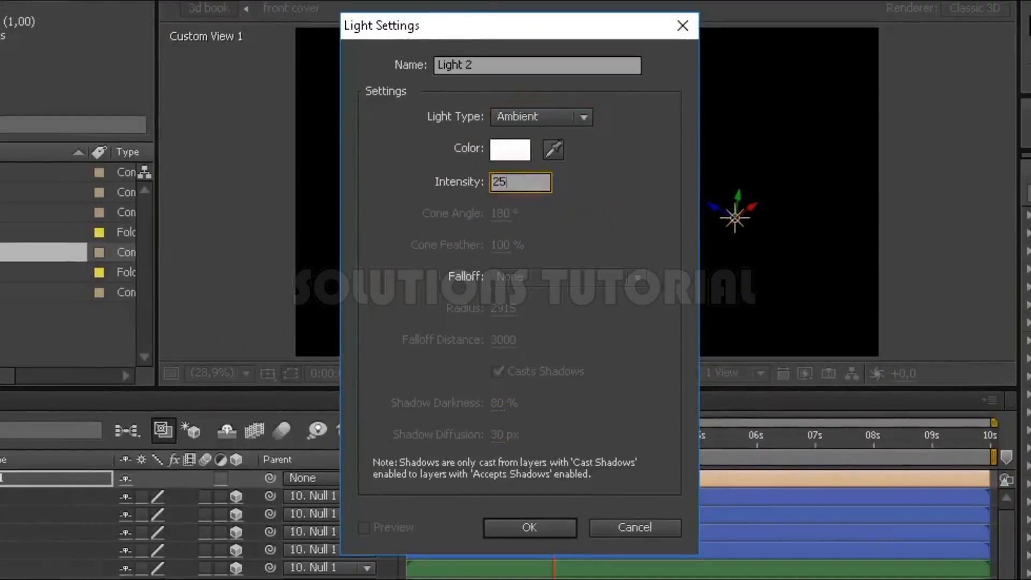
key(Return)
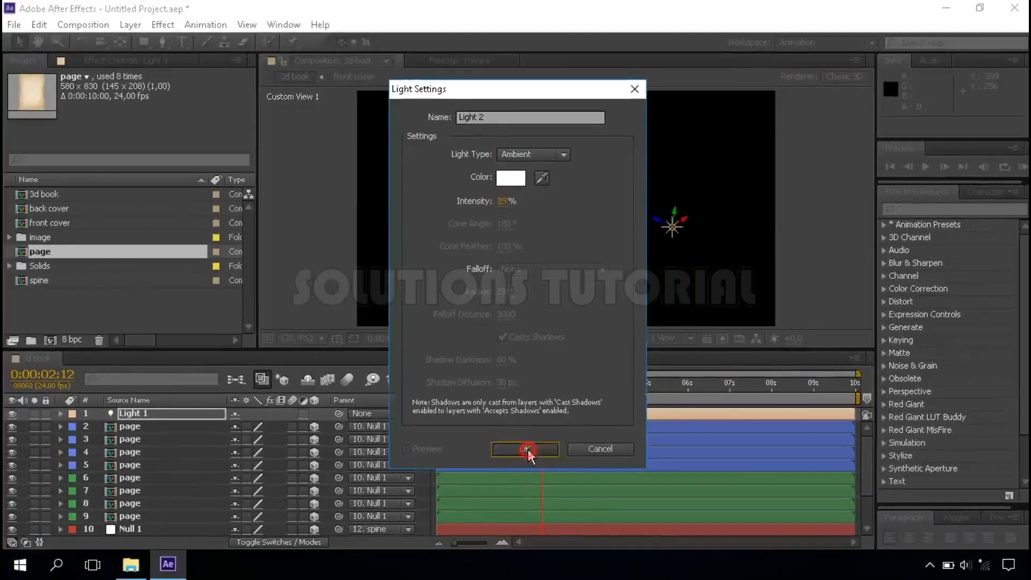
click(510, 529)
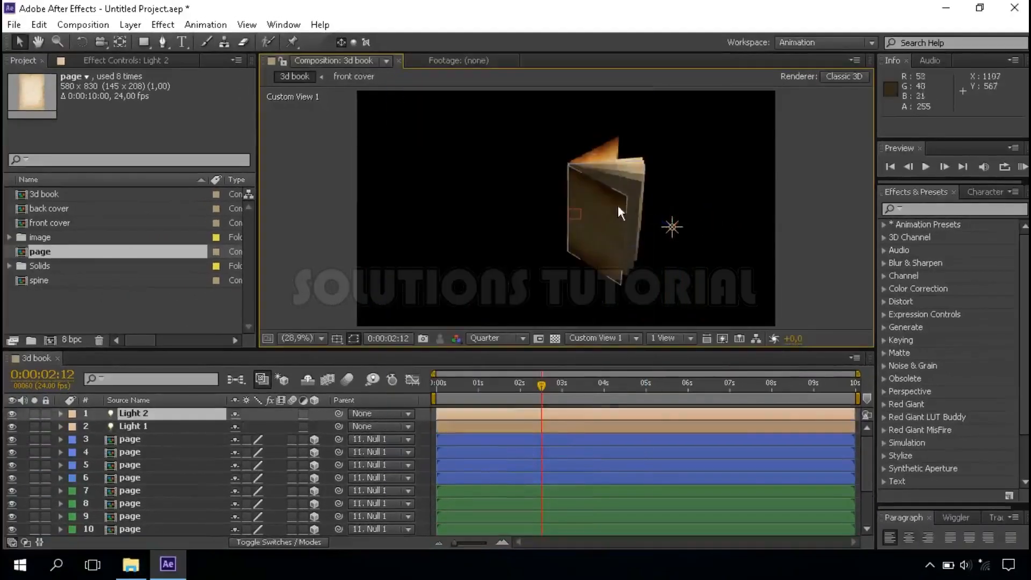
- Switch the composition view to Active Camera and review the lit book opening between about 2 and 4 seconds, stopping at 0:00:03:00
click(580, 338)
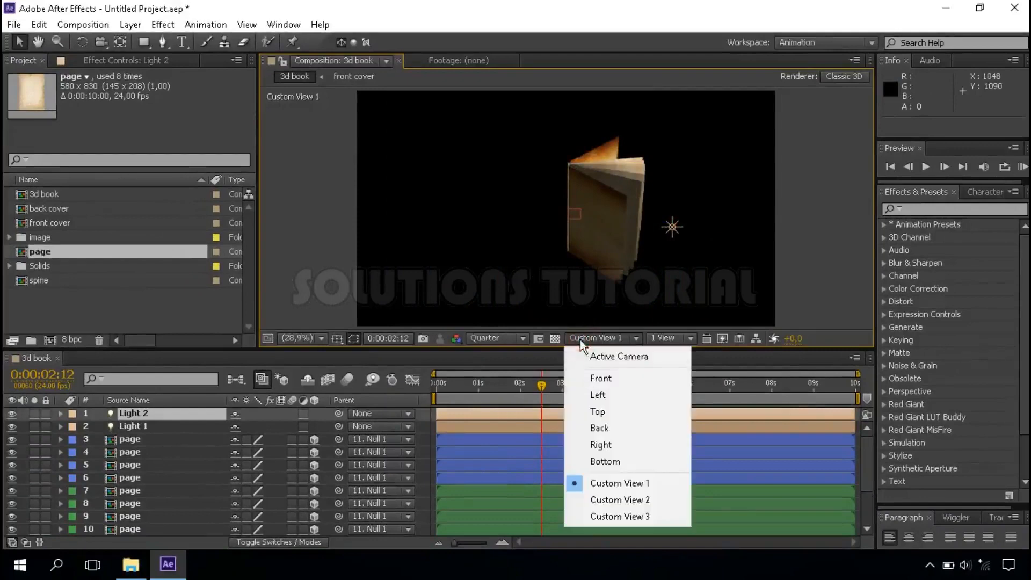
click(607, 356)
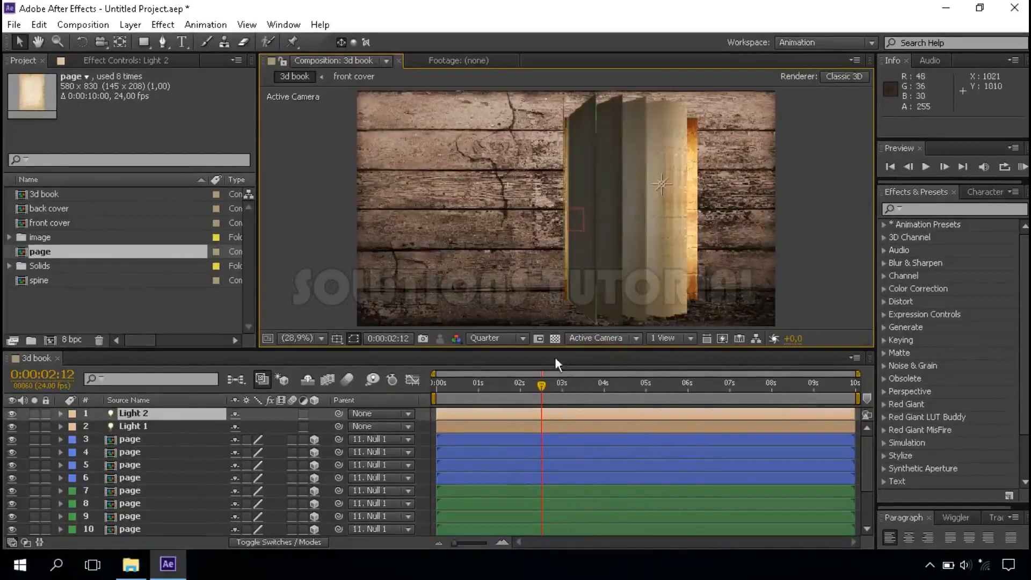
click(561, 391)
click(527, 388)
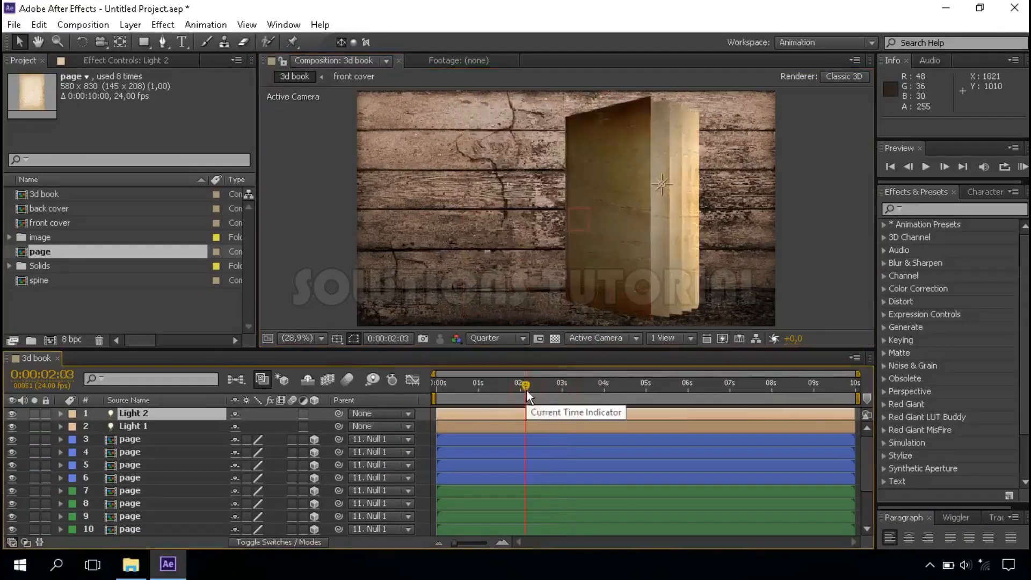
click(543, 389)
click(603, 389)
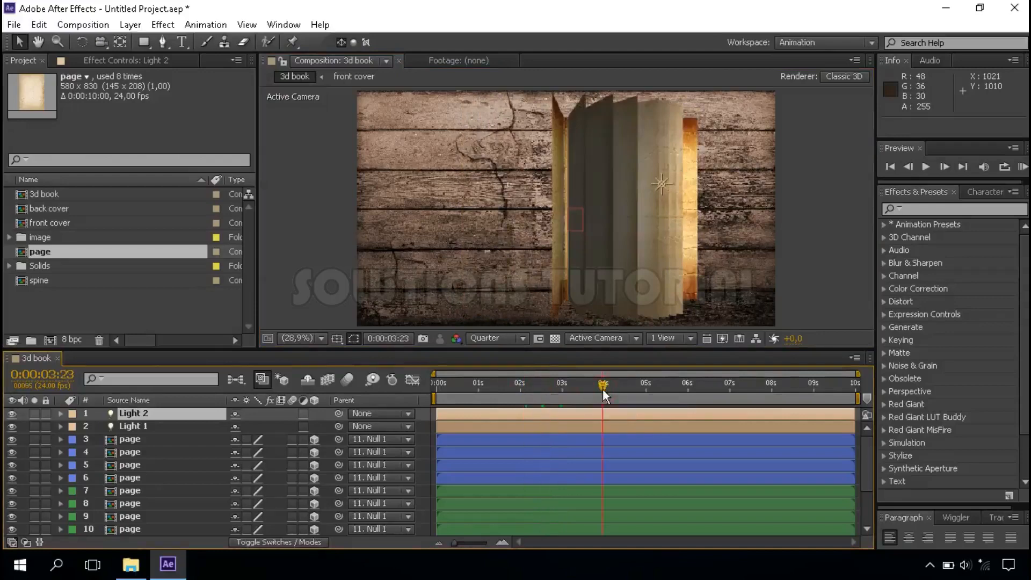
click(562, 389)
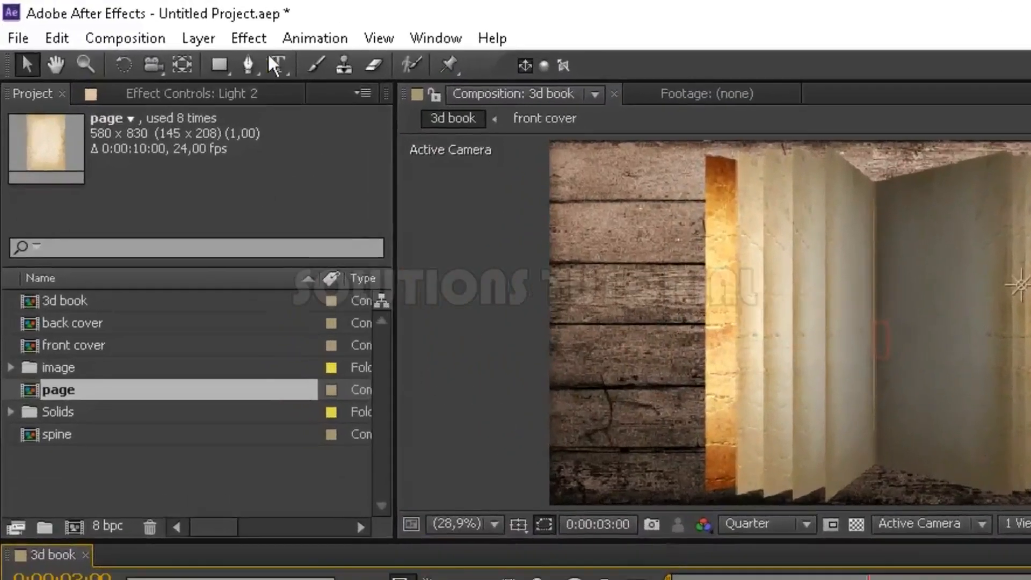
- Add a Two-Node Camera layer with the 35mm preset to the 3d book composition
click(200, 36)
mouse_move(237, 46)
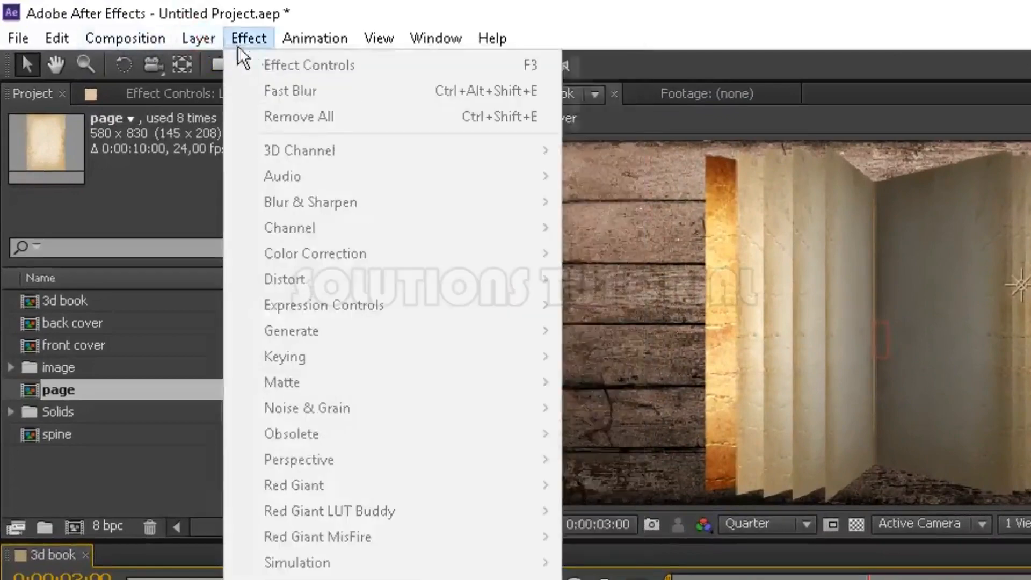
mouse_move(199, 42)
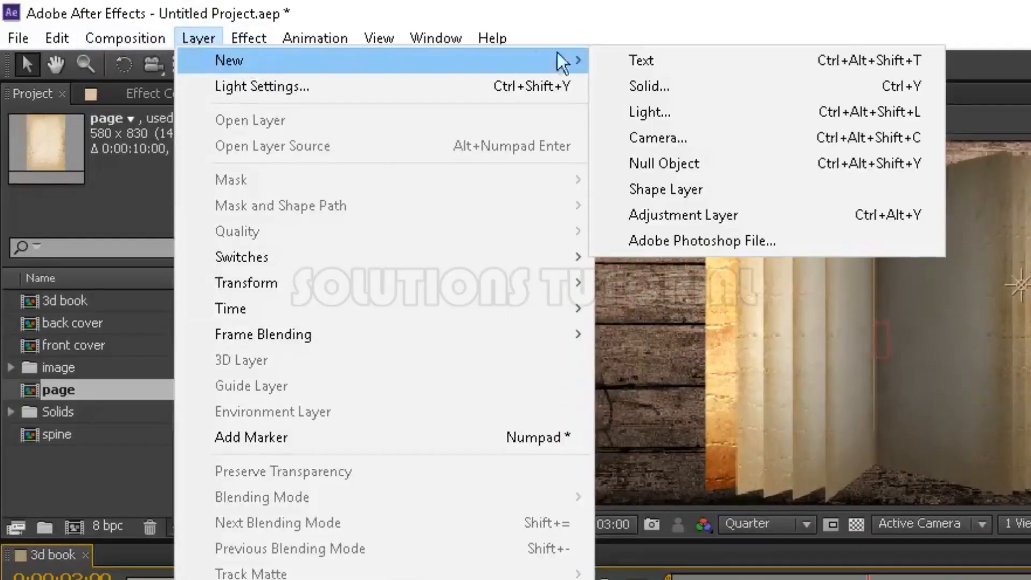
click(697, 140)
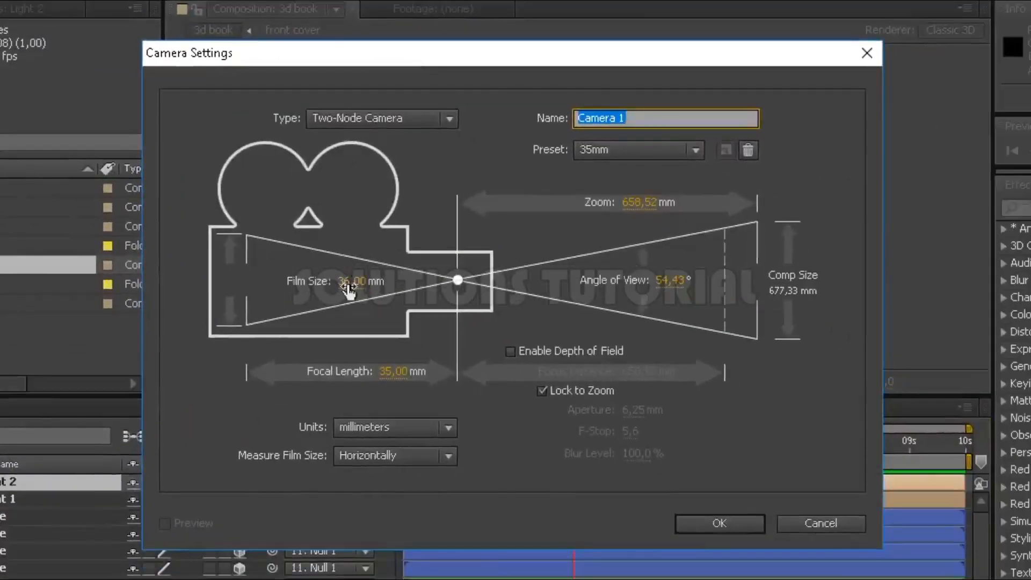
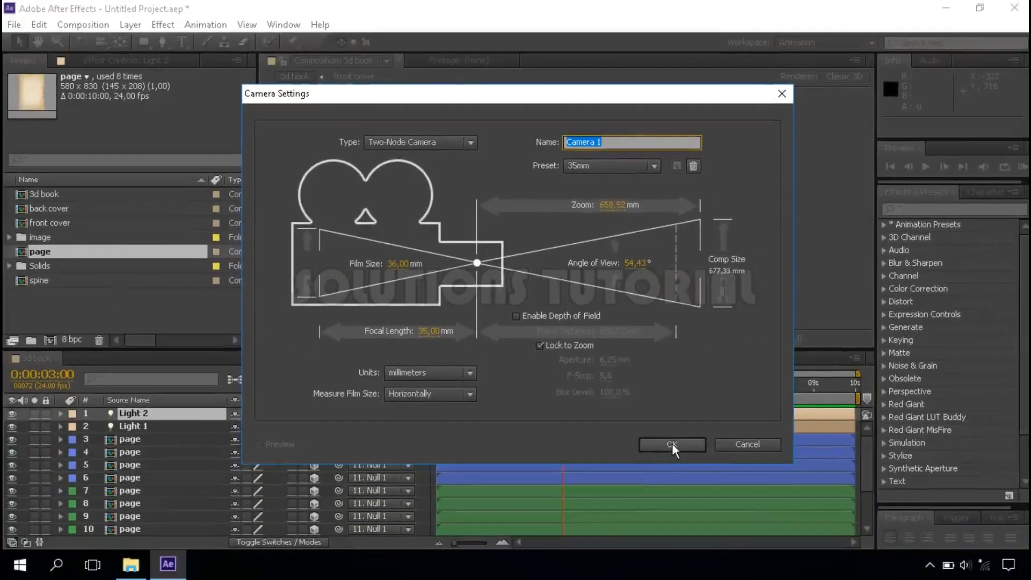
click(722, 522)
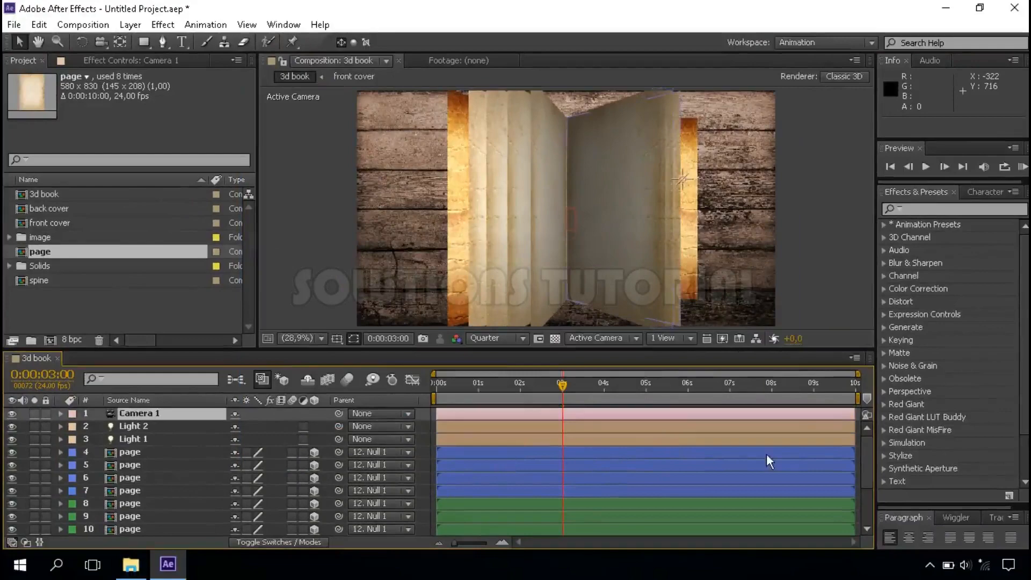
- Look over the layer stack and add a new null object above the camera layer
drag(868, 469, 865, 510)
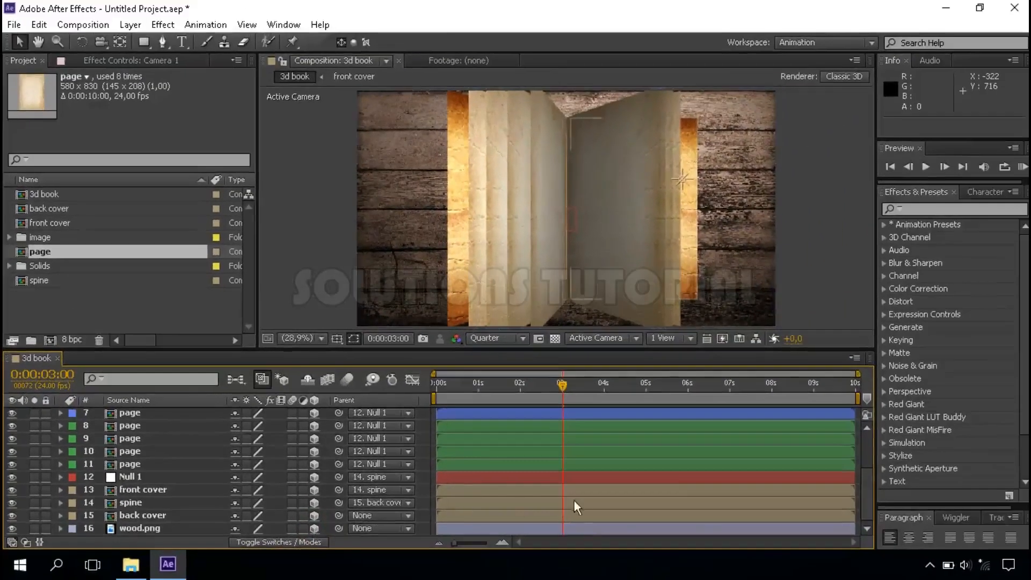
drag(864, 497, 867, 436)
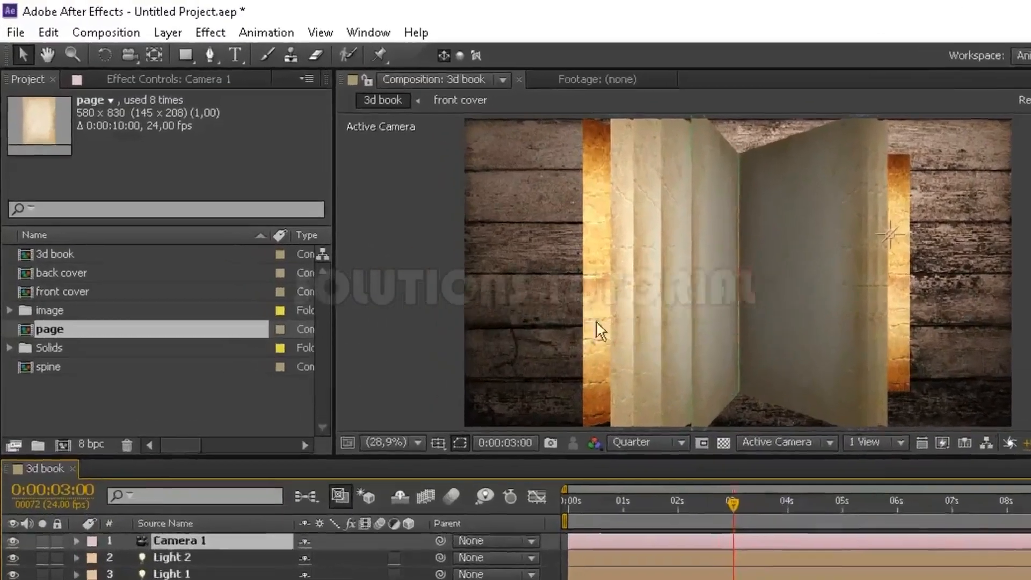
click(179, 36)
mouse_move(209, 45)
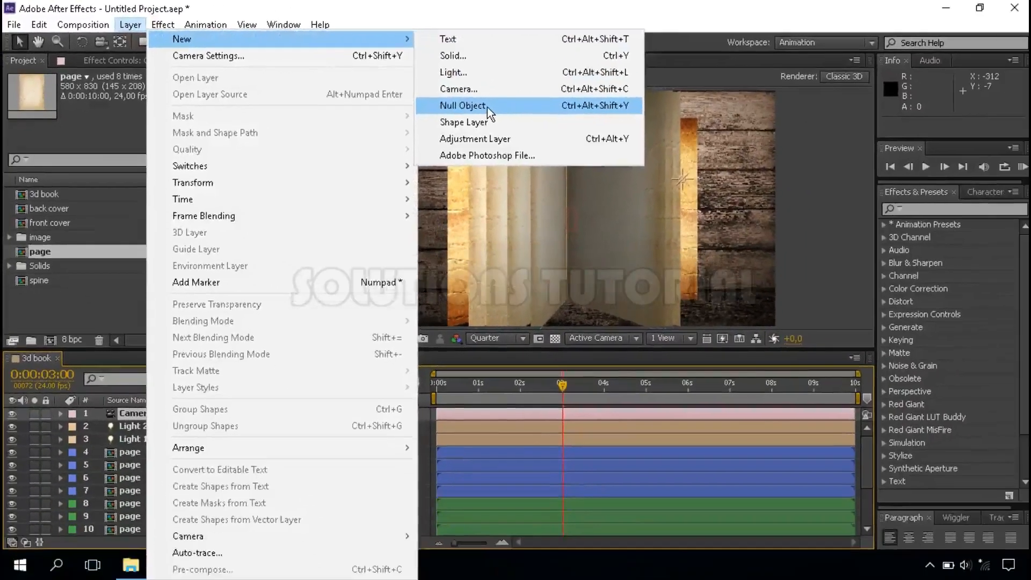
click(746, 166)
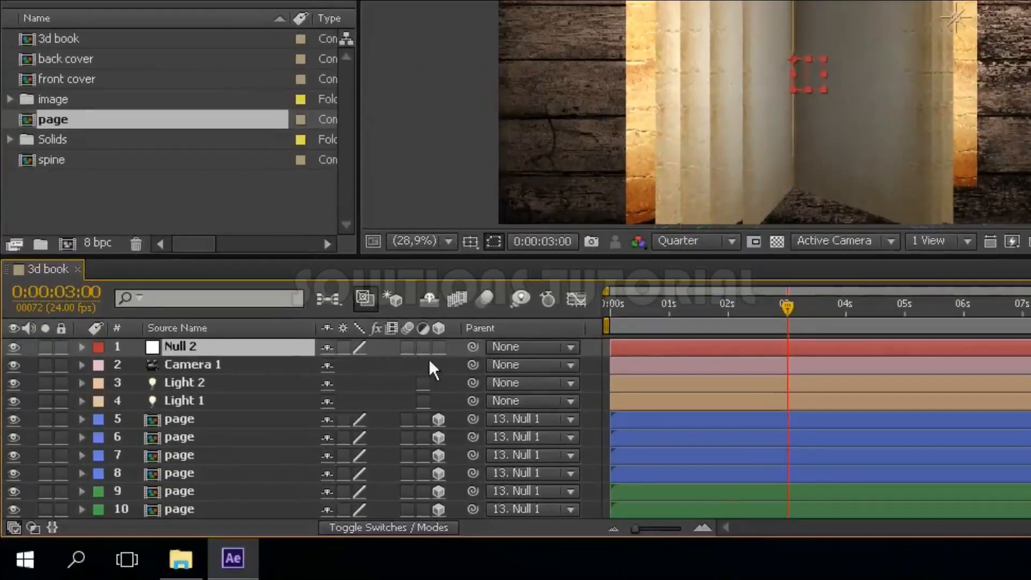
- Make the Null 2 layer 3D and parent Camera 1 to it
click(438, 346)
click(229, 364)
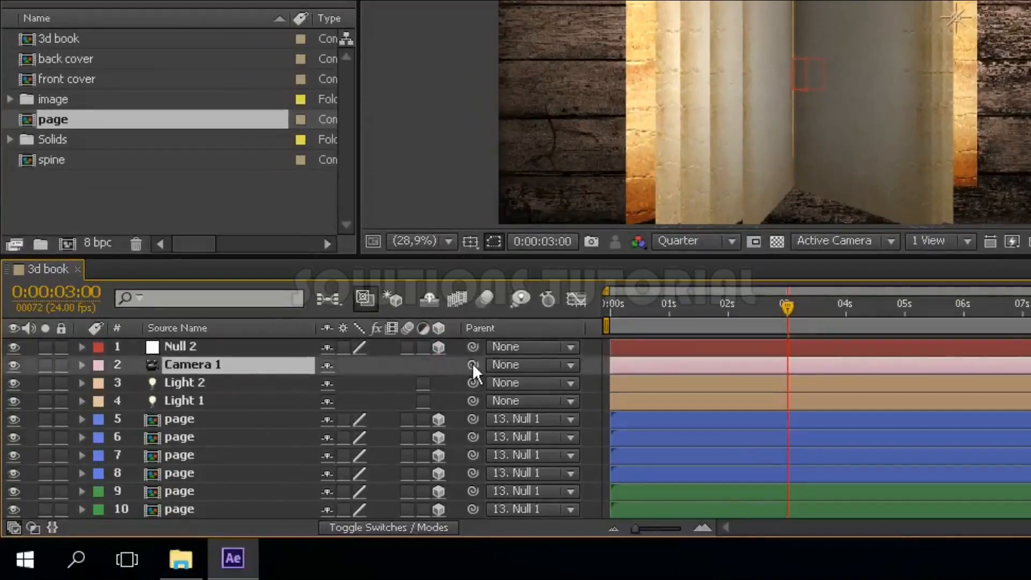
drag(471, 364, 294, 348)
- At 0:00:00:14, set Null 2's X Rotation to 52° and start keyframing it
click(638, 311)
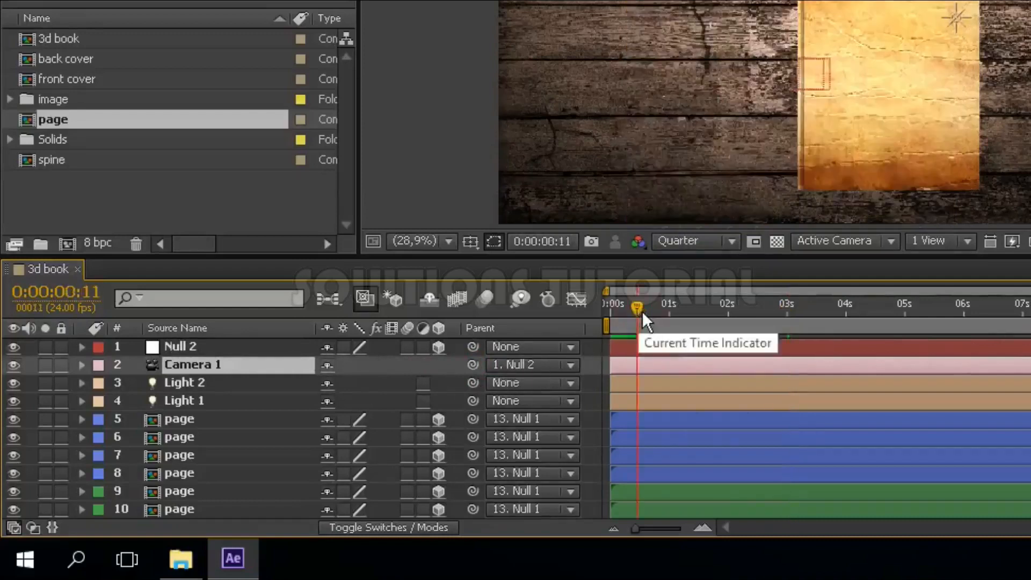
drag(635, 309, 642, 307)
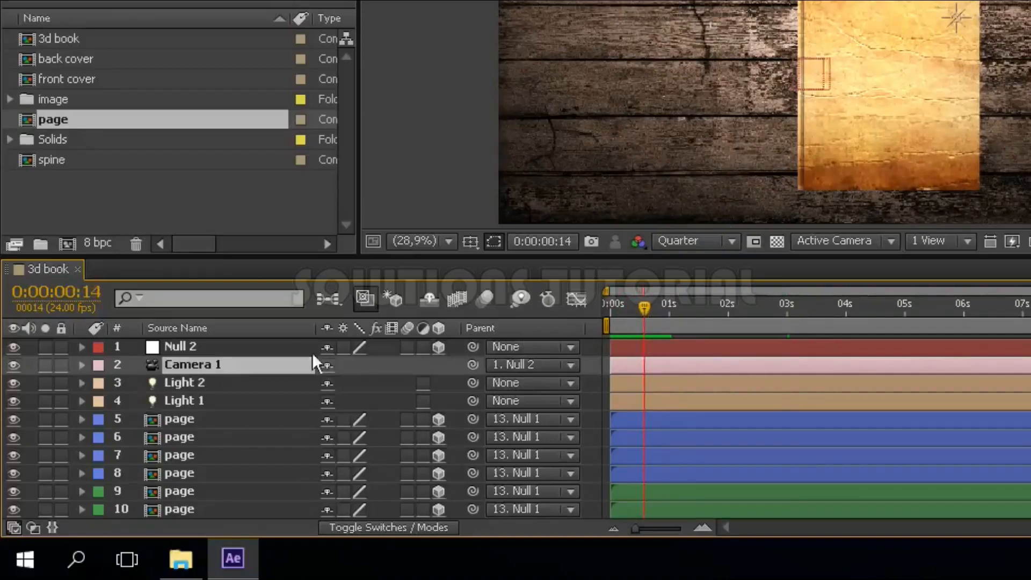
click(192, 345)
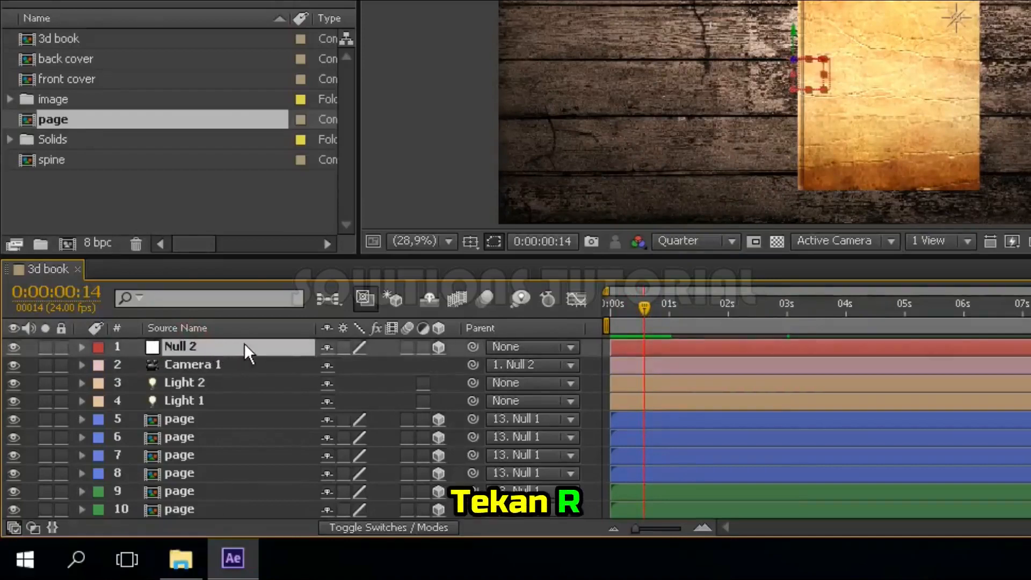
key(r)
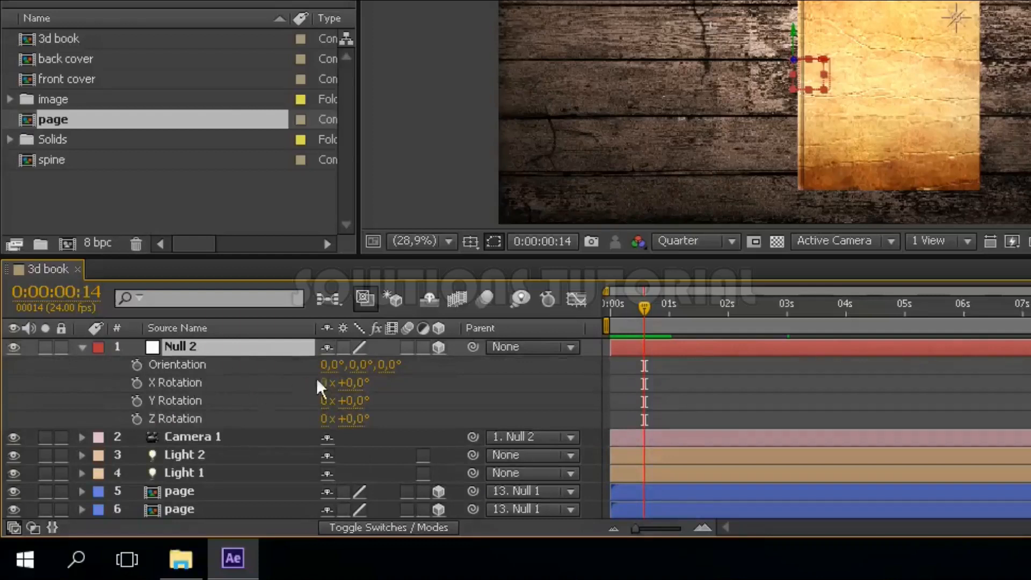
click(351, 383)
text(5)
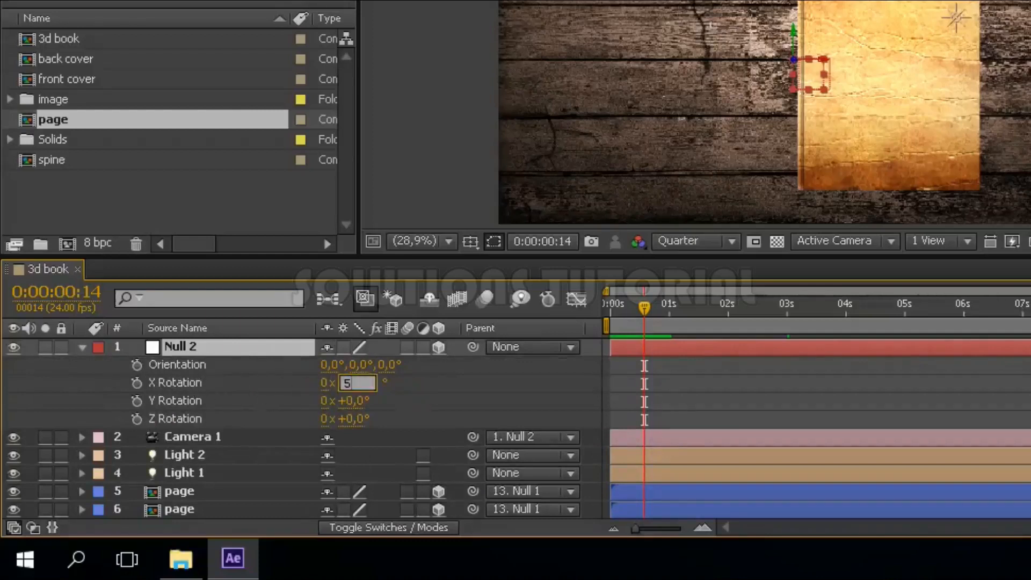
text(2)
key(Return)
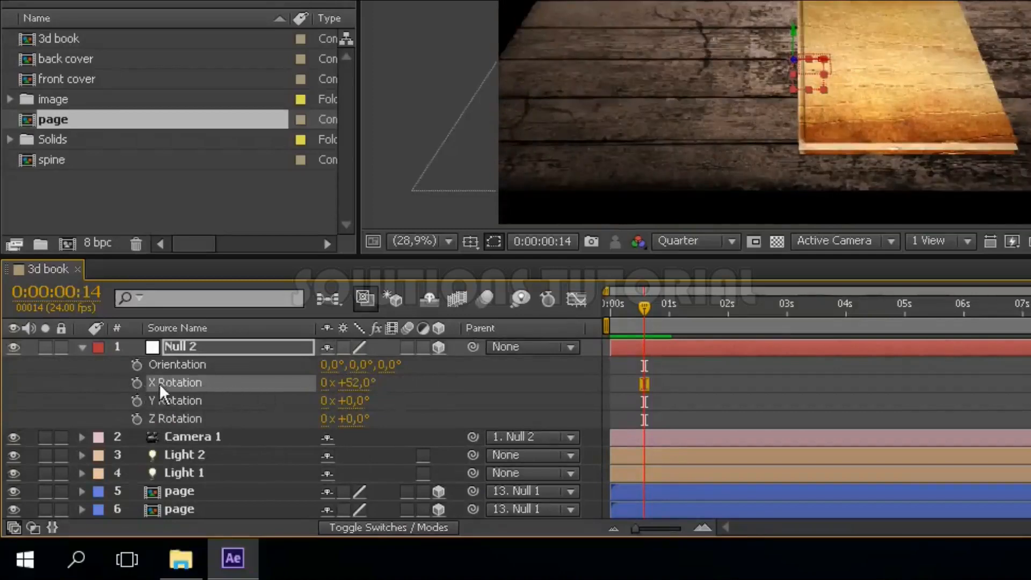
click(137, 383)
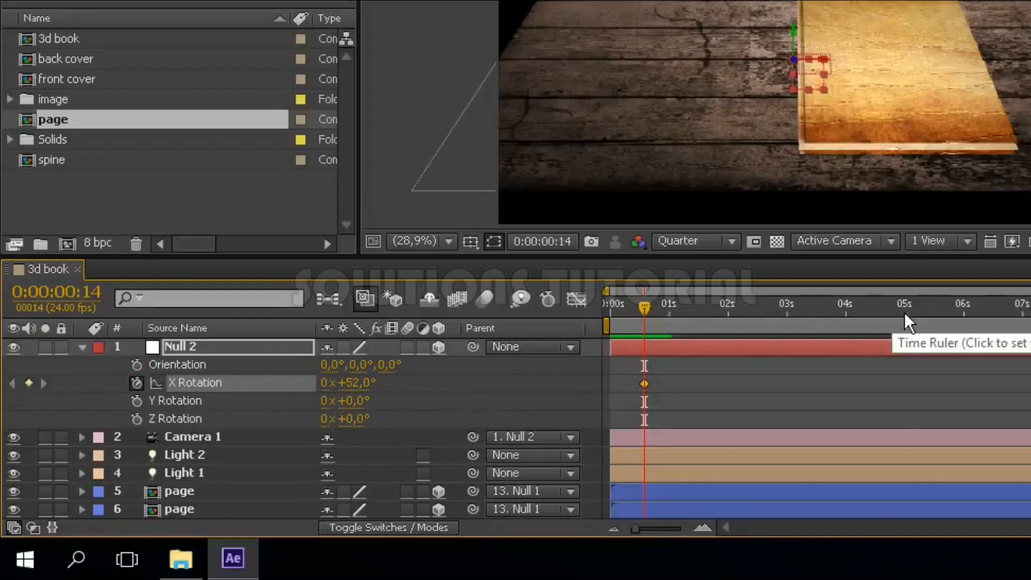
- Add a second X Rotation keyframe of 0° on Null 2 at 0:00:05:00
click(904, 312)
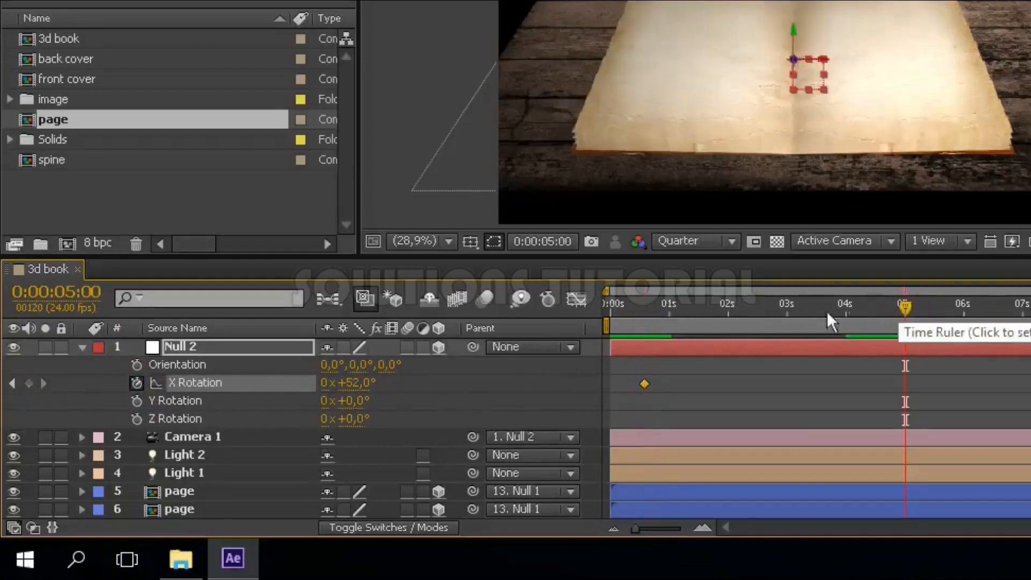
click(352, 383)
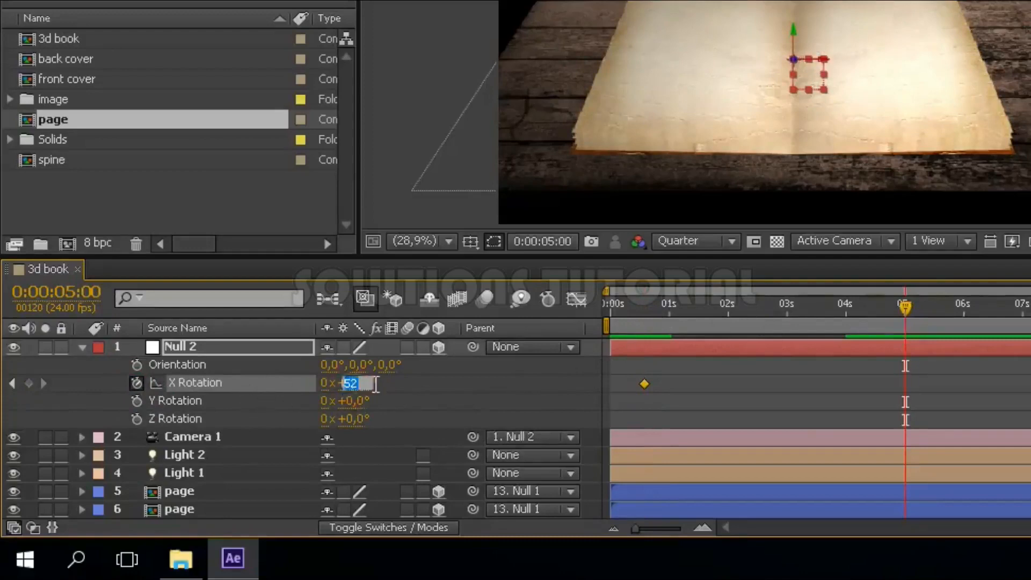
text(0)
key(Return)
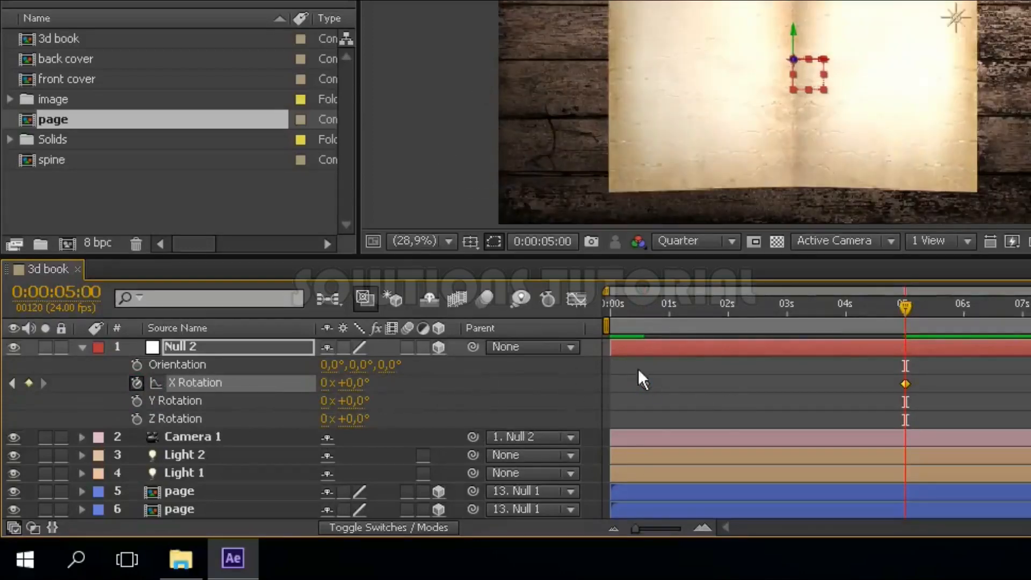
- Apply Easy Ease to both X Rotation keyframes of Null 2 and collapse the layer's properties
drag(634, 365, 929, 405)
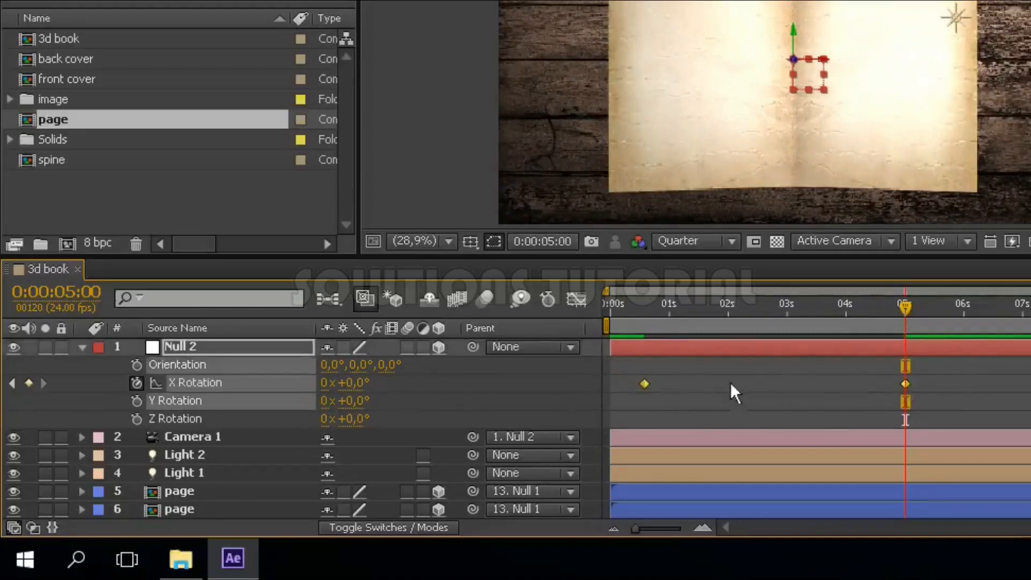
right_click(645, 385)
mouse_move(708, 376)
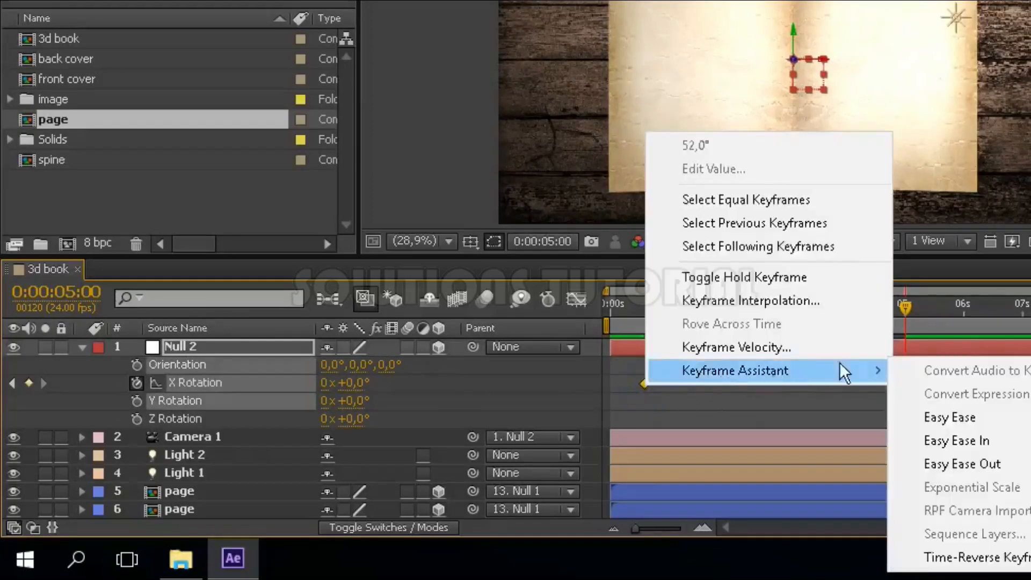
click(912, 417)
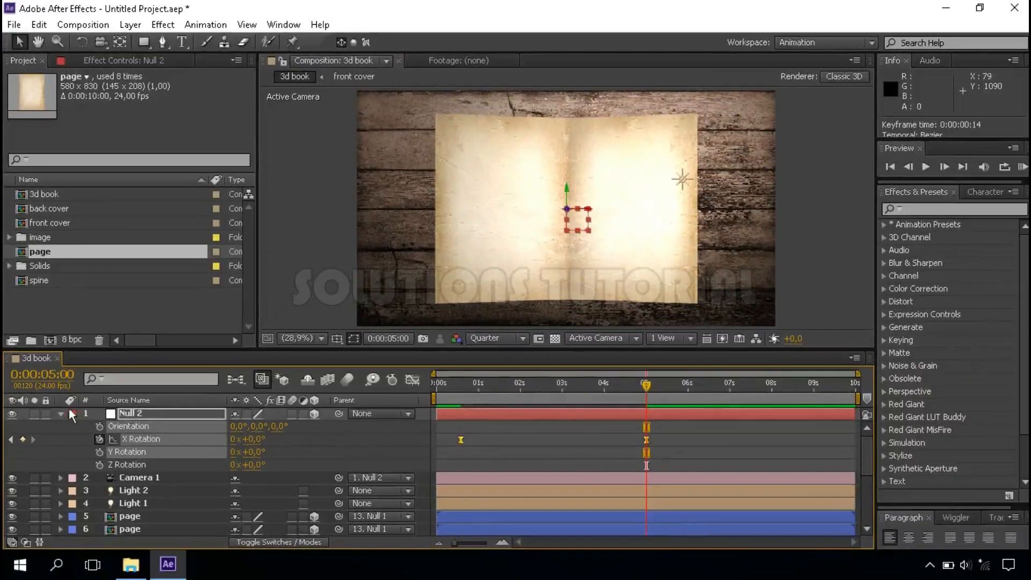
click(60, 413)
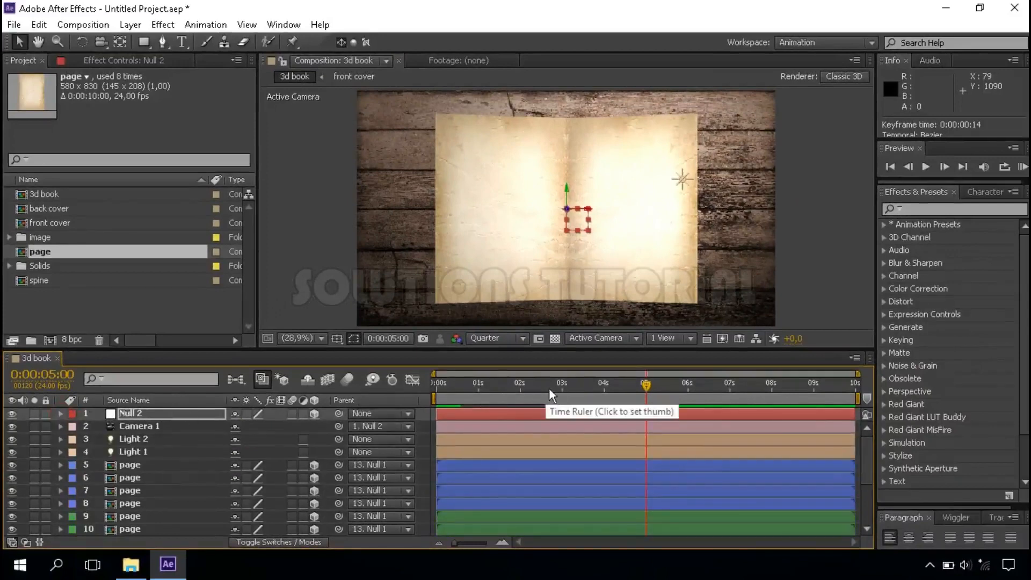
- At 0:00:02:11, turn on Casts Shadows for the front cover, spine and back cover layers together, and collapse their properties
drag(548, 390, 538, 388)
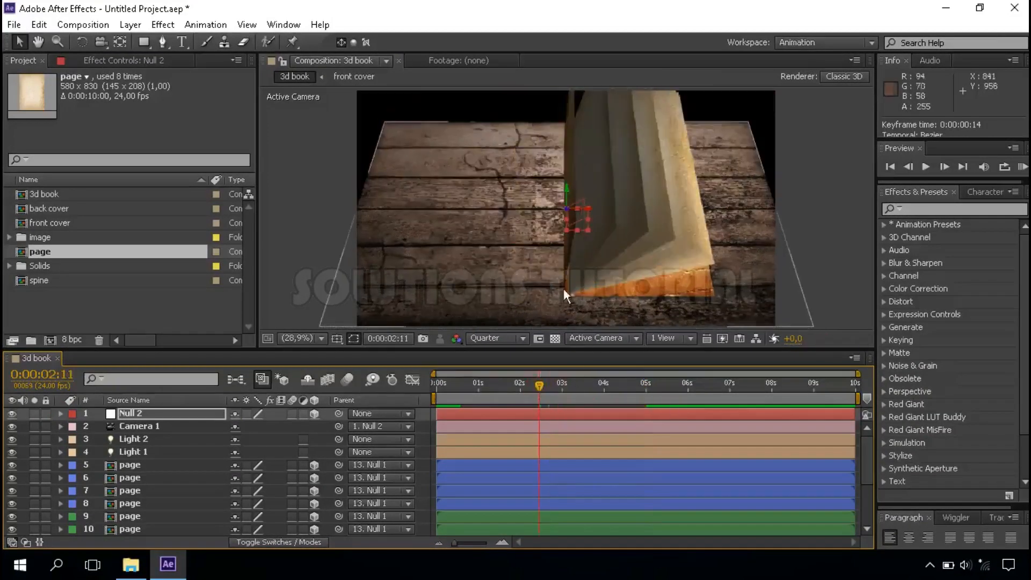
drag(869, 468, 868, 514)
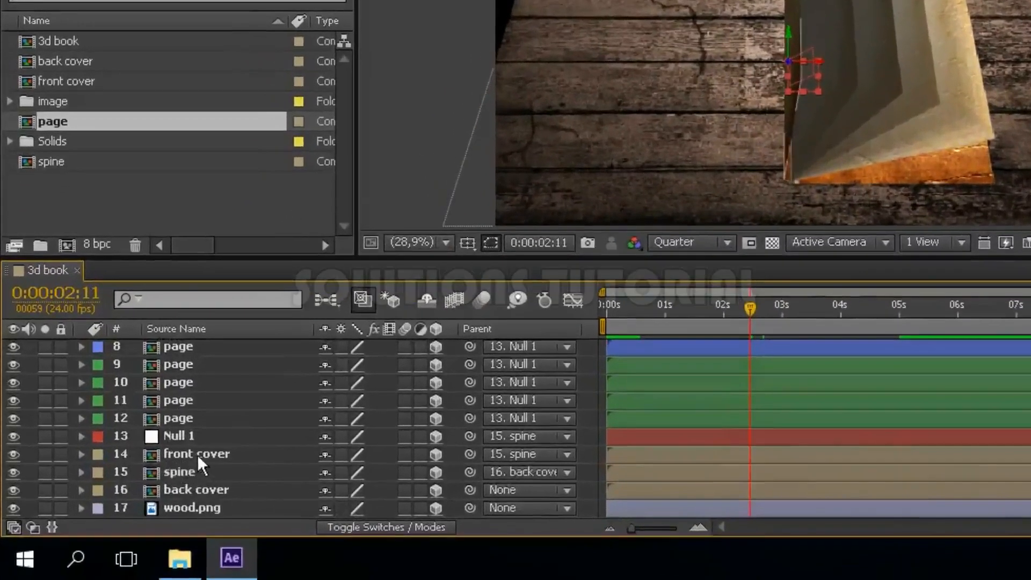
click(198, 453)
shift+click(182, 489)
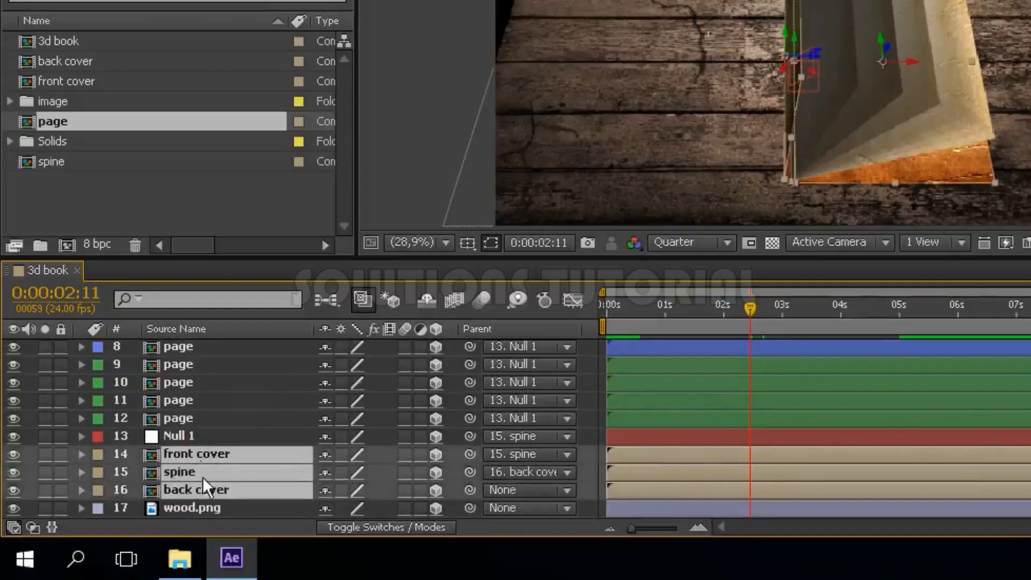
click(82, 454)
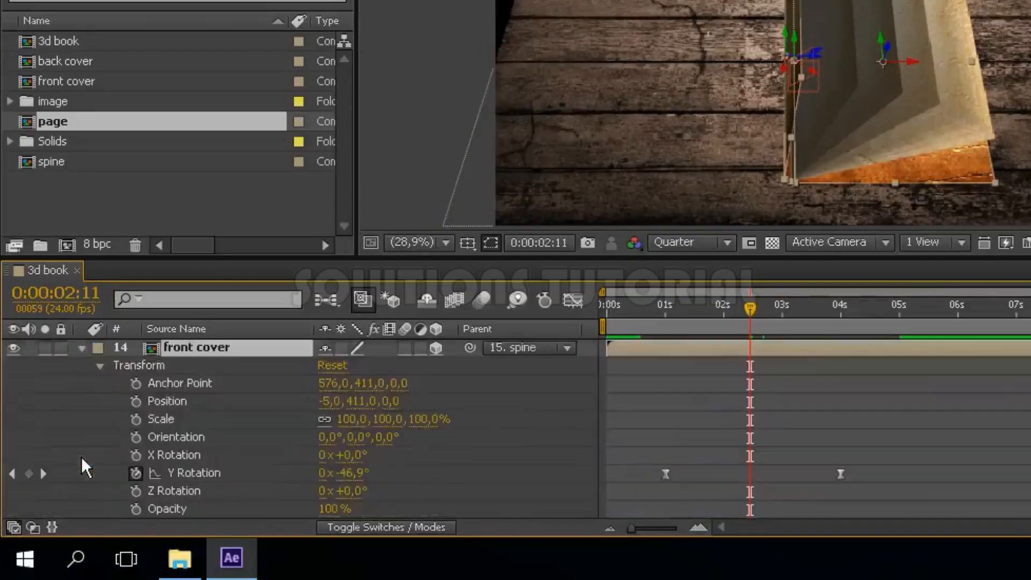
click(101, 365)
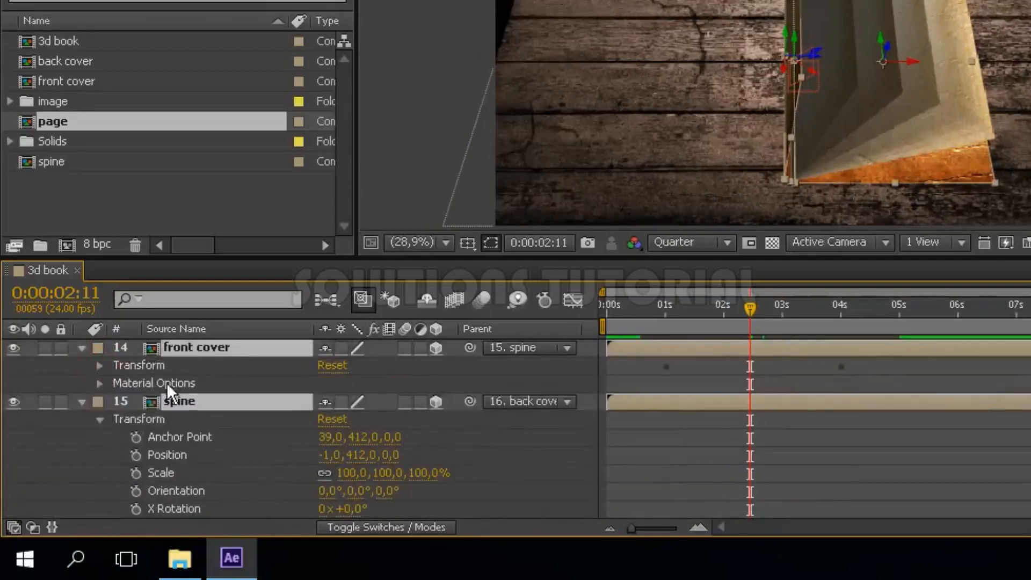
click(99, 383)
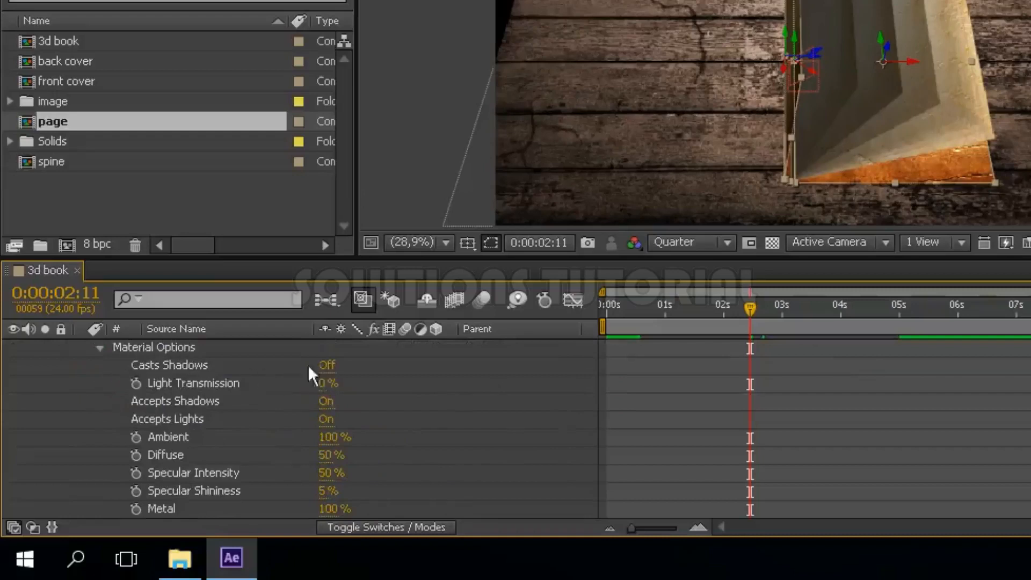
click(327, 366)
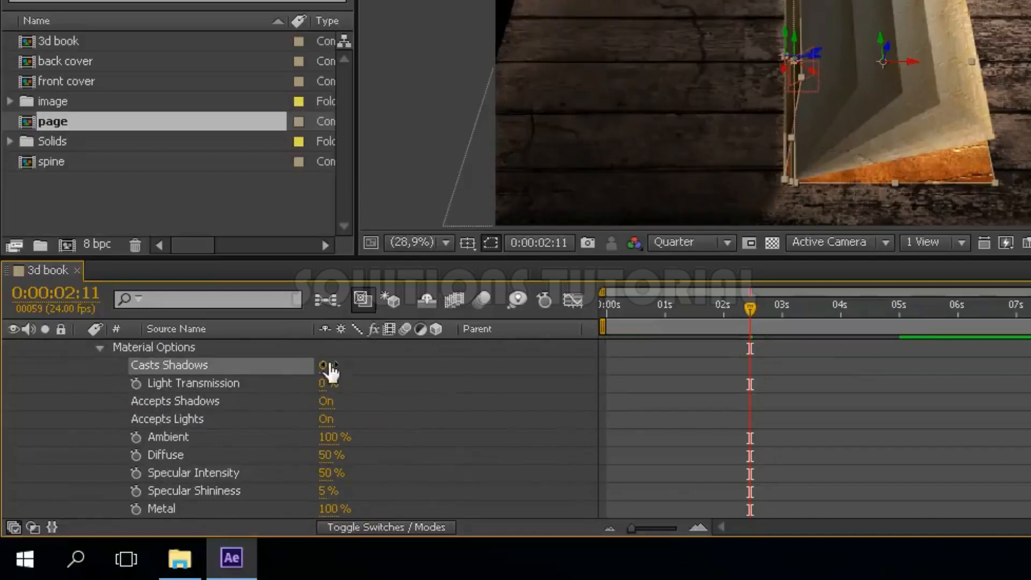
click(100, 347)
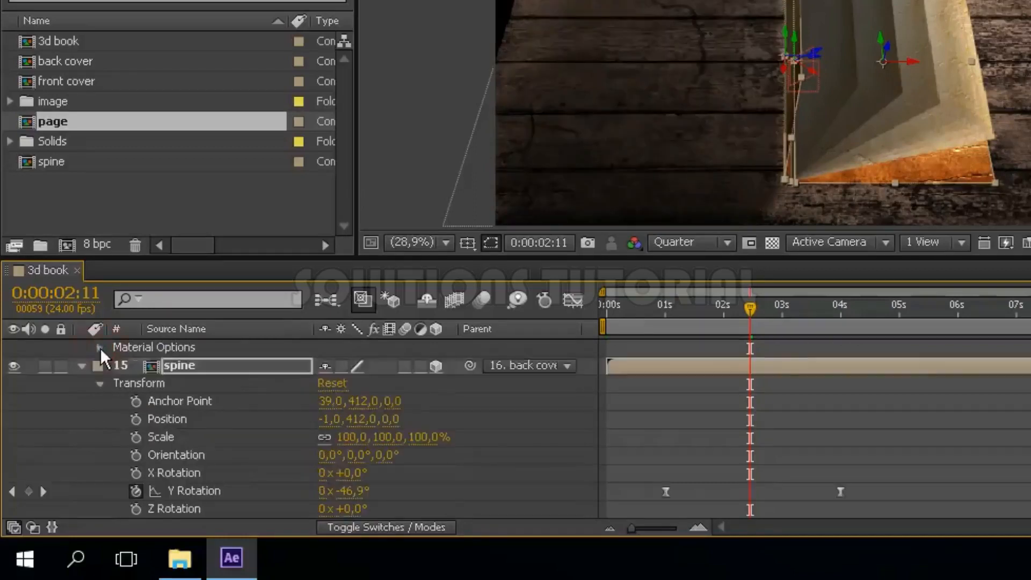
click(98, 383)
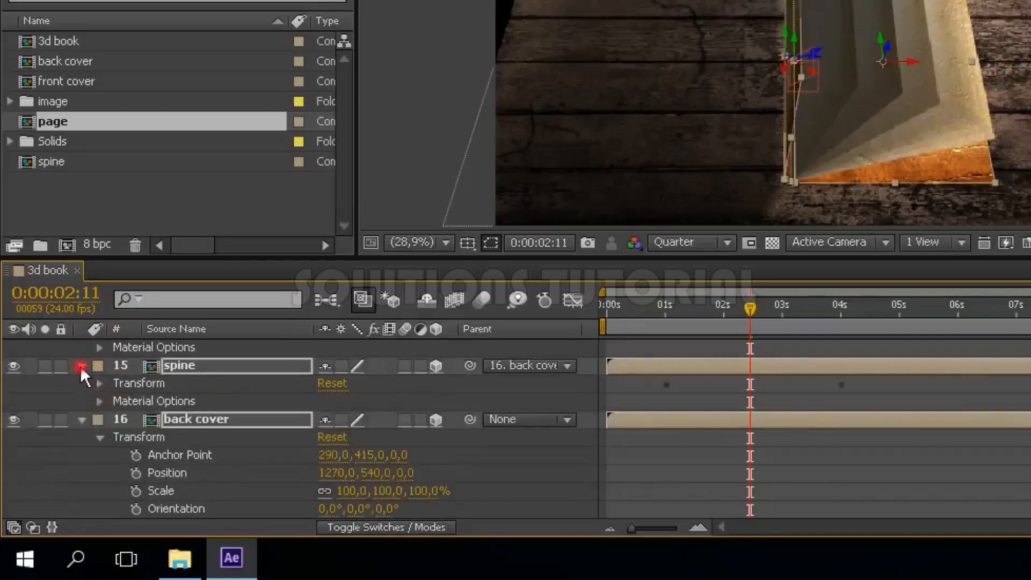
click(81, 365)
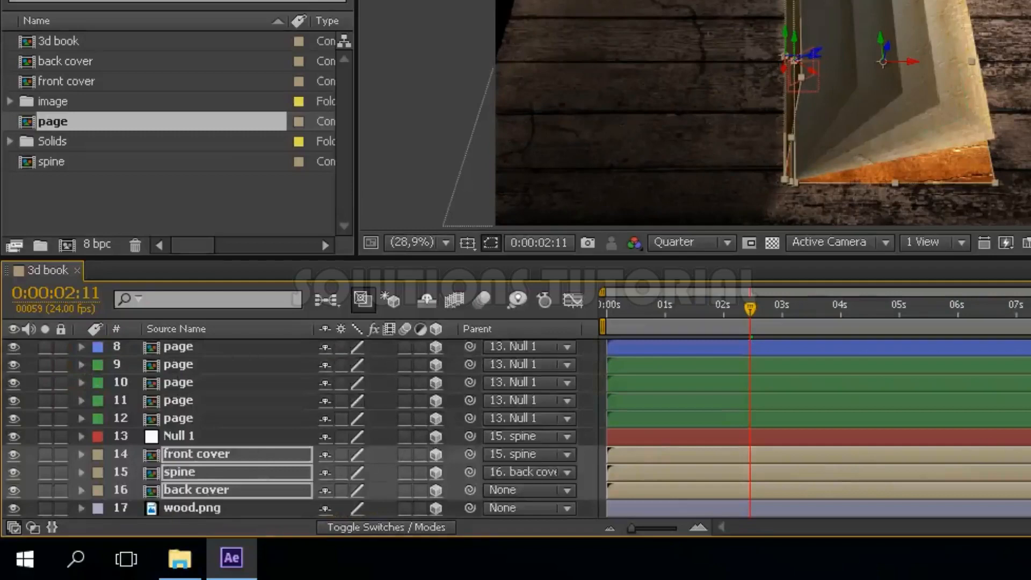
- Turn on Casts Shadows for all eight page layers at once and collapse their properties
scroll(516, 429, up, 3)
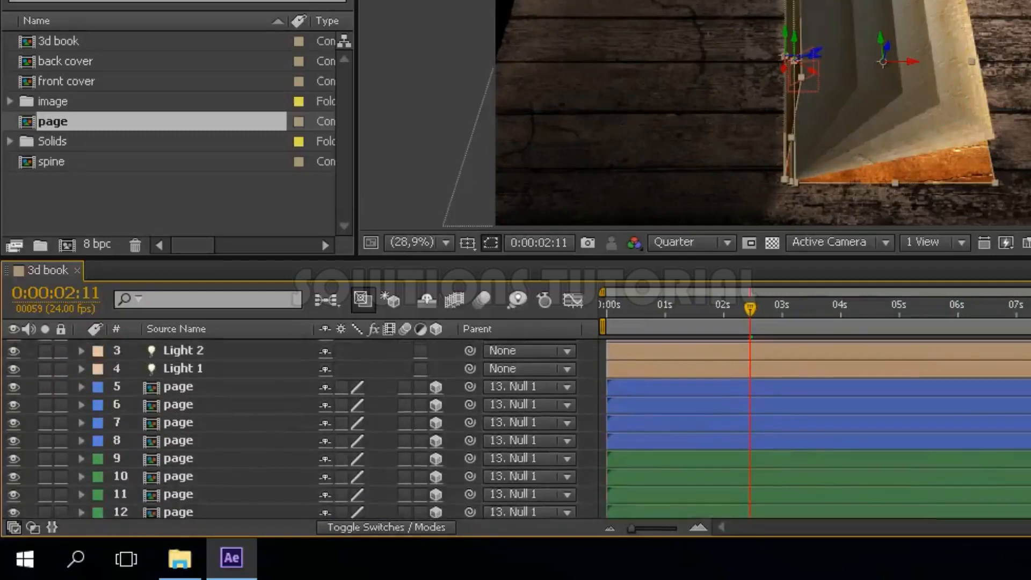
scroll(629, 431, down, 1)
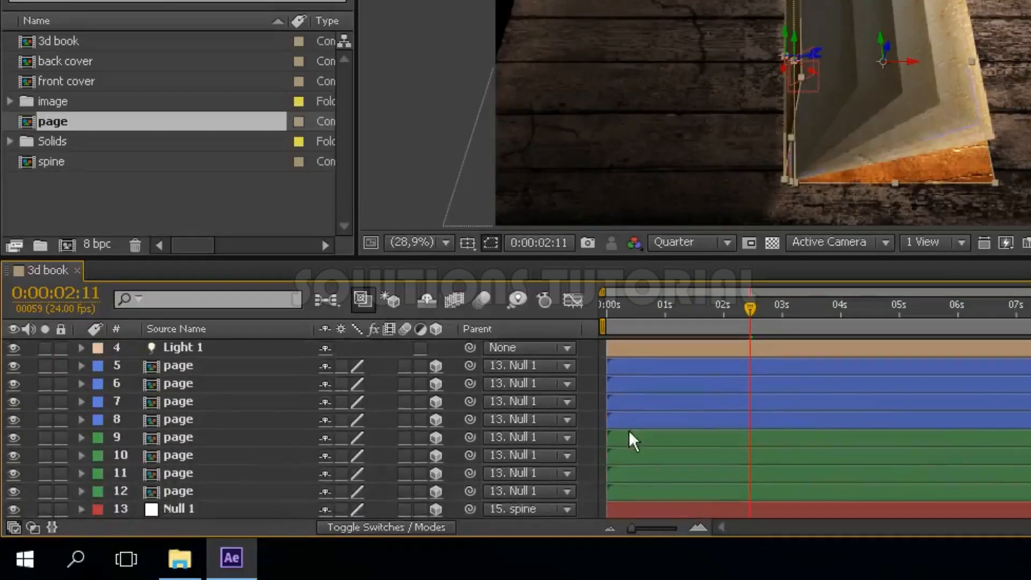
click(179, 369)
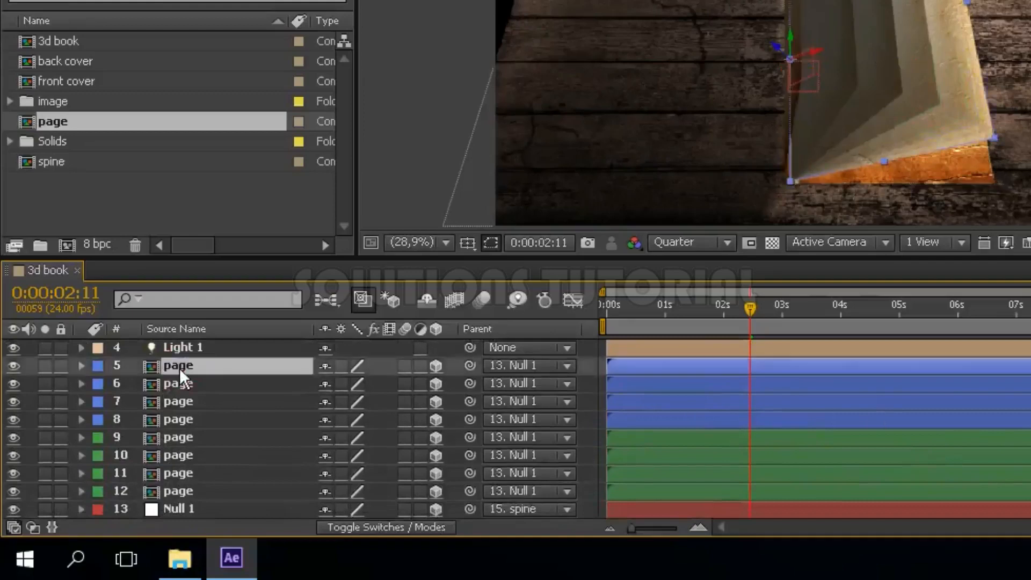
shift+click(178, 492)
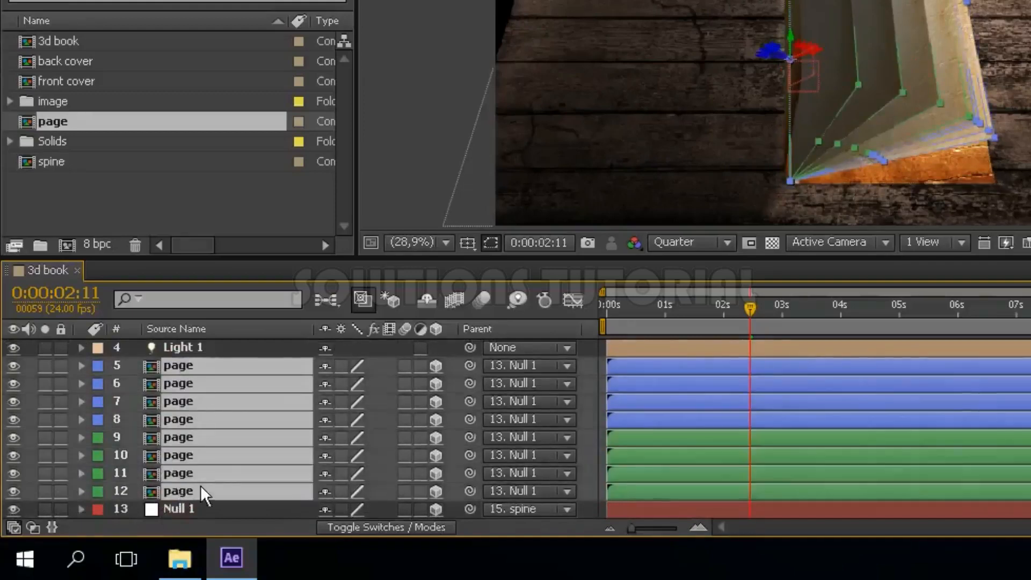
click(82, 366)
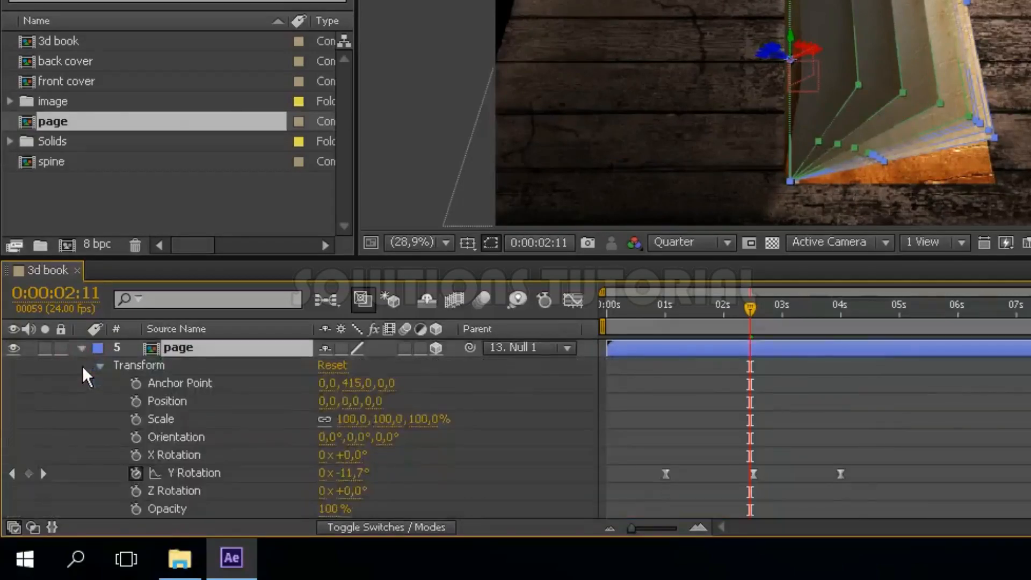
click(99, 365)
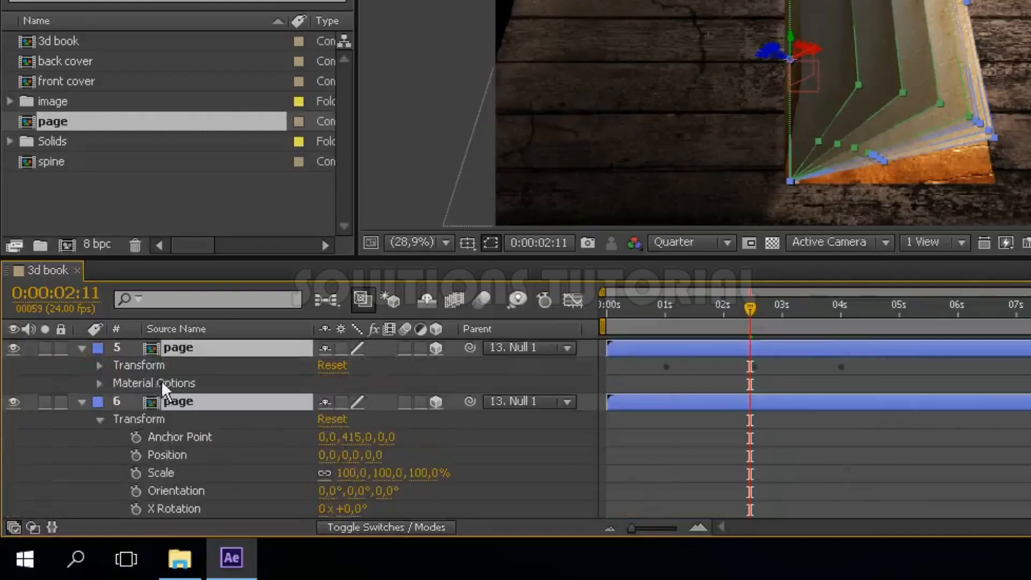
click(100, 383)
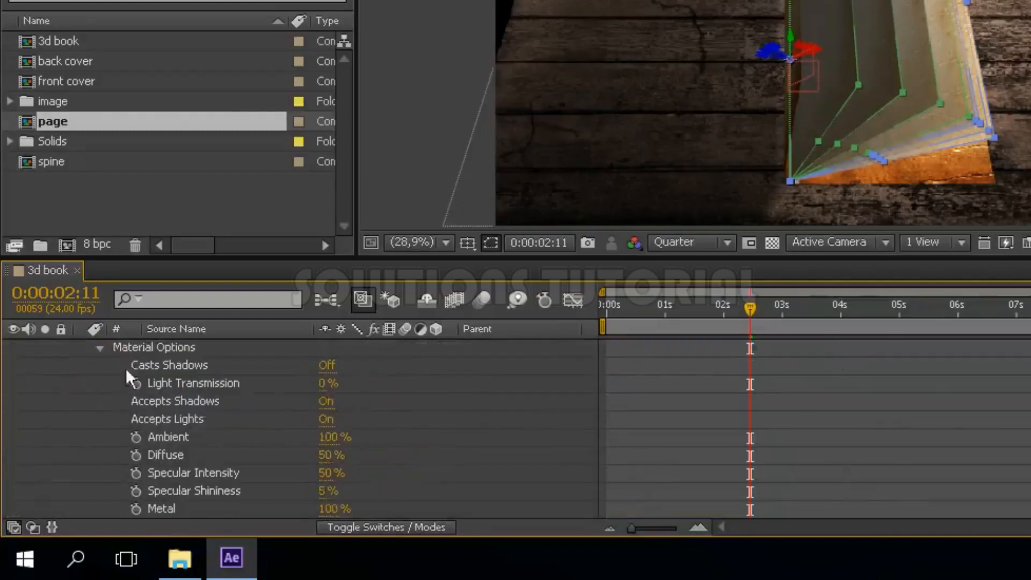
click(328, 368)
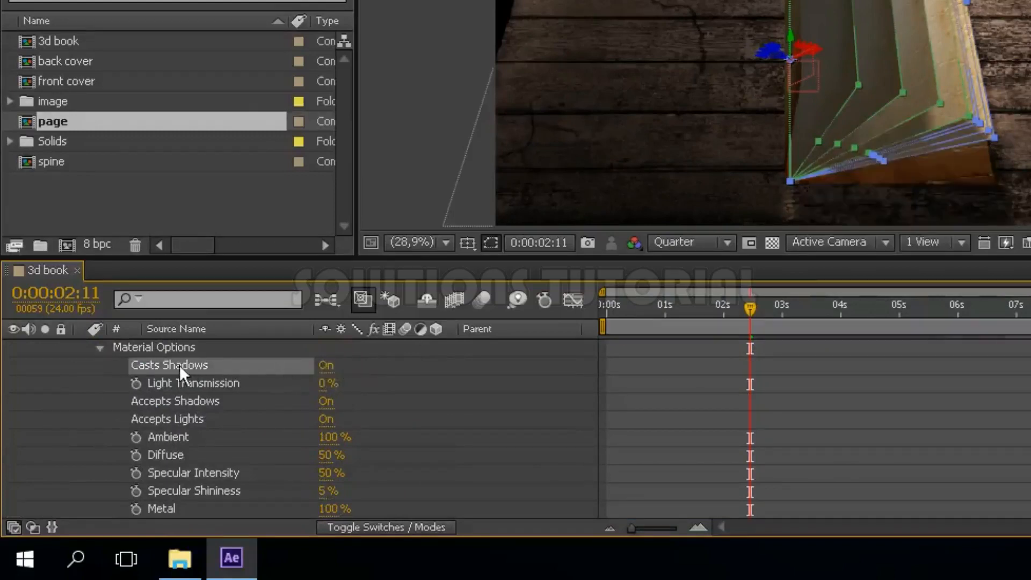
click(99, 348)
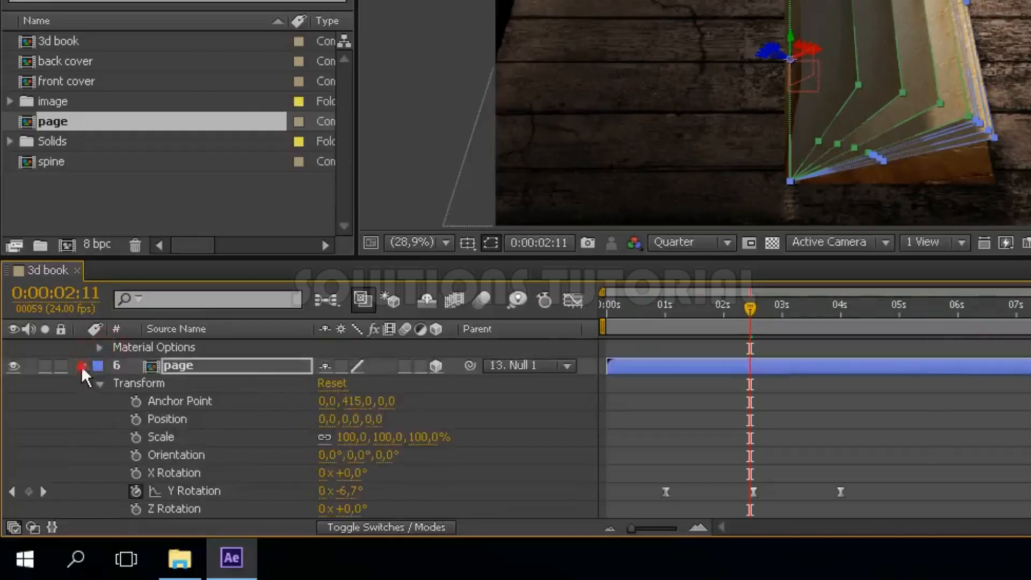
scroll(82, 365, down, 5)
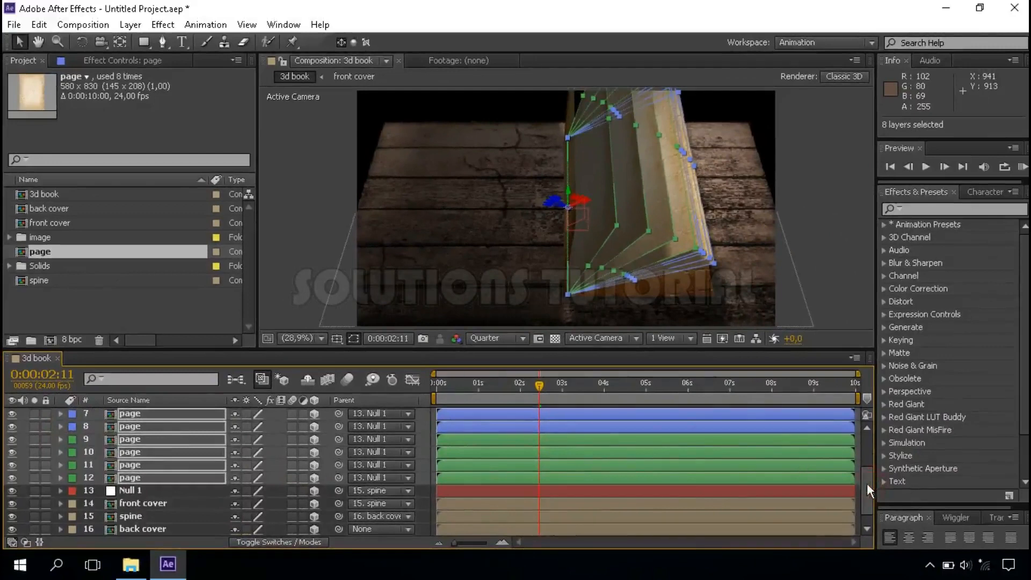
- Show the composition from Custom View 1 at 0:00:00:00 with no layer selected
drag(866, 483, 866, 442)
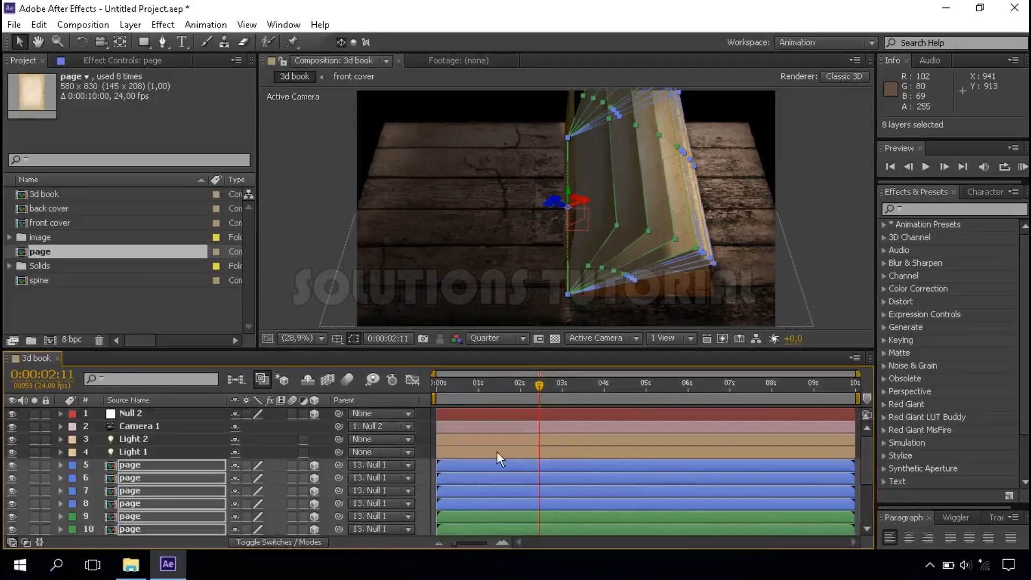
click(134, 414)
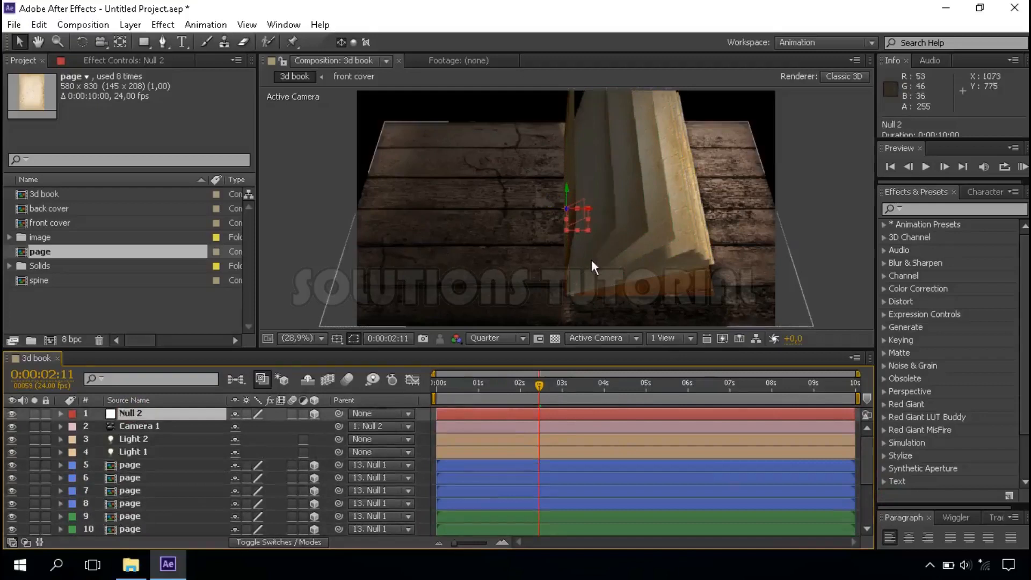
click(610, 339)
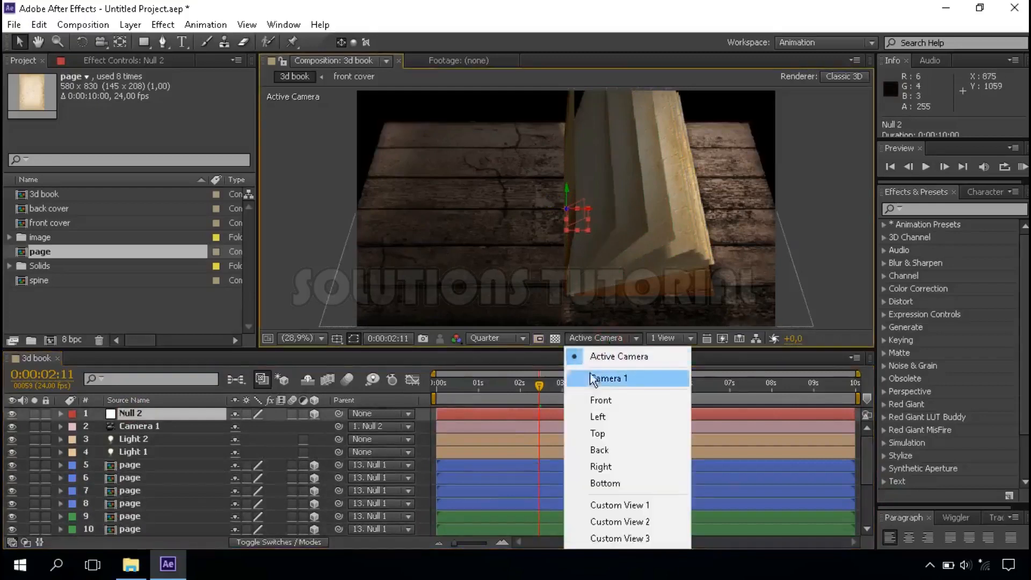
click(622, 506)
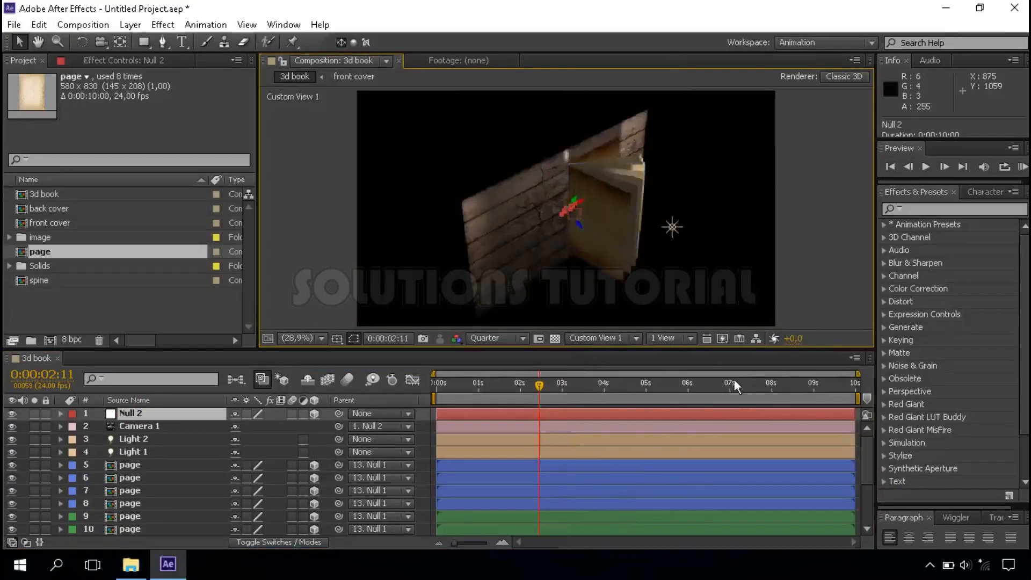
click(436, 385)
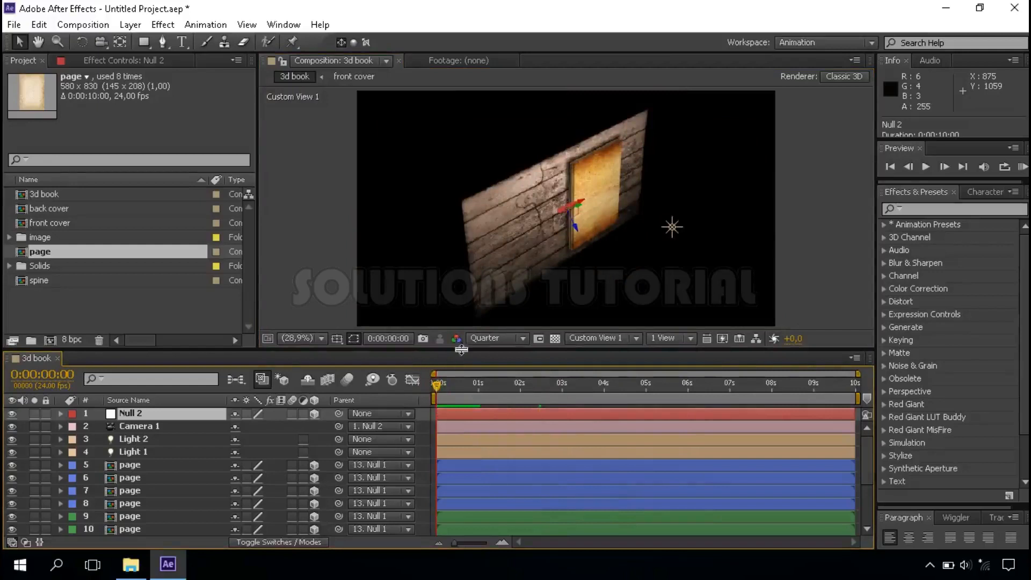
click(279, 304)
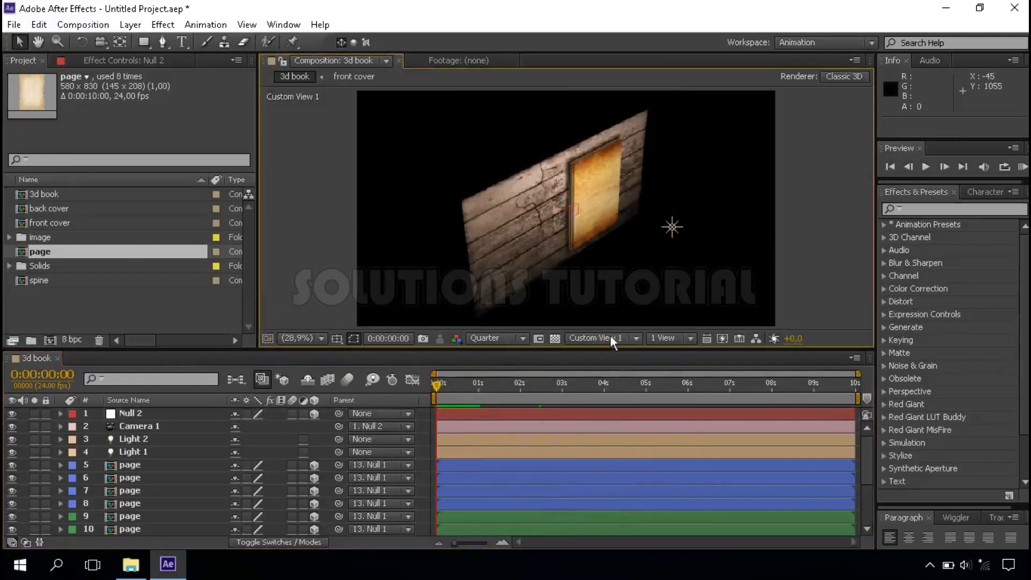
- Set the composition view to 100% magnification and Full resolution to inspect the closed book's spine and pages
click(322, 338)
key(slash)
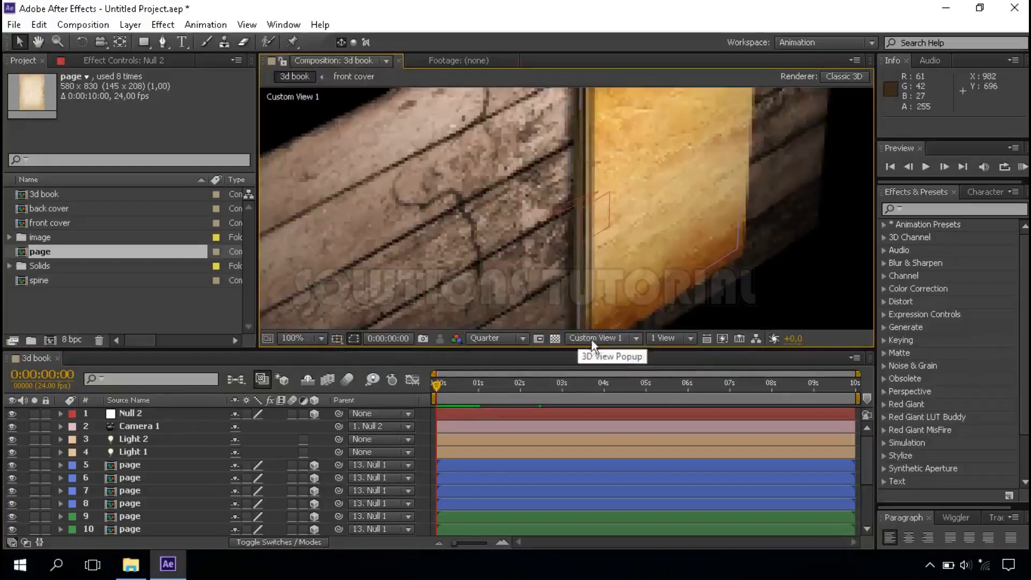
click(491, 340)
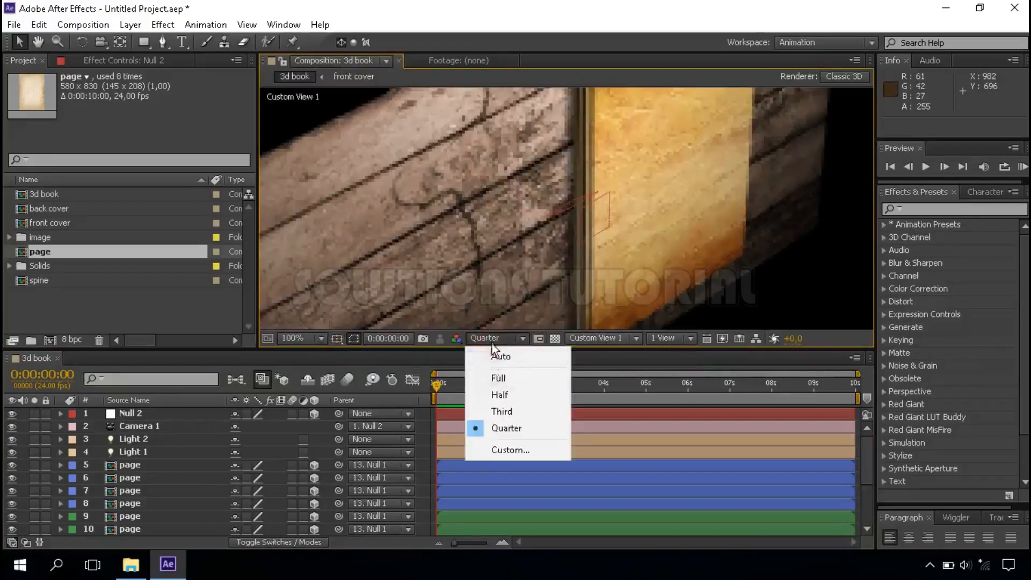
click(529, 376)
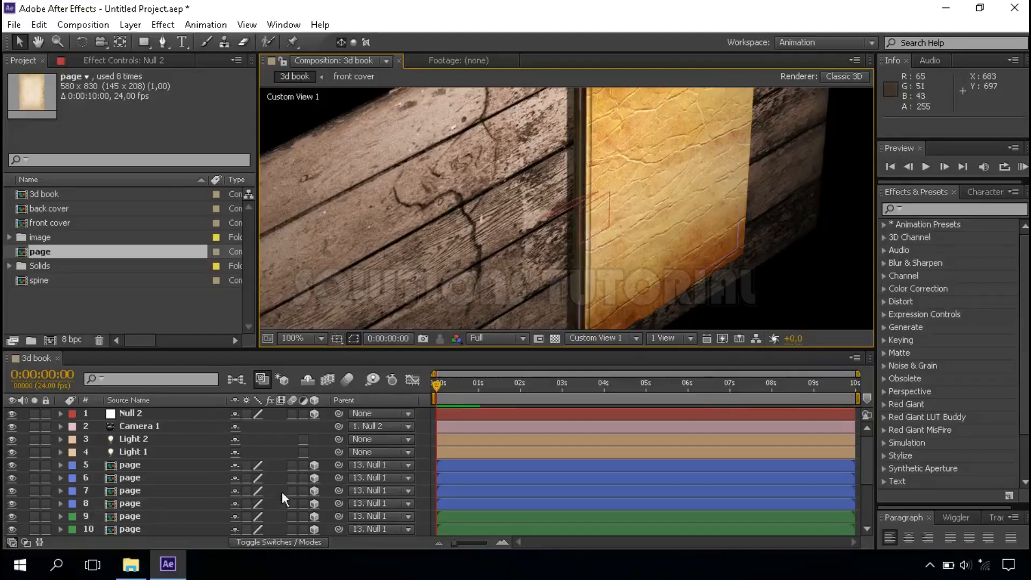
- Set the Z position of Null 1 to -5 and collapse the layer's properties
drag(868, 459, 863, 508)
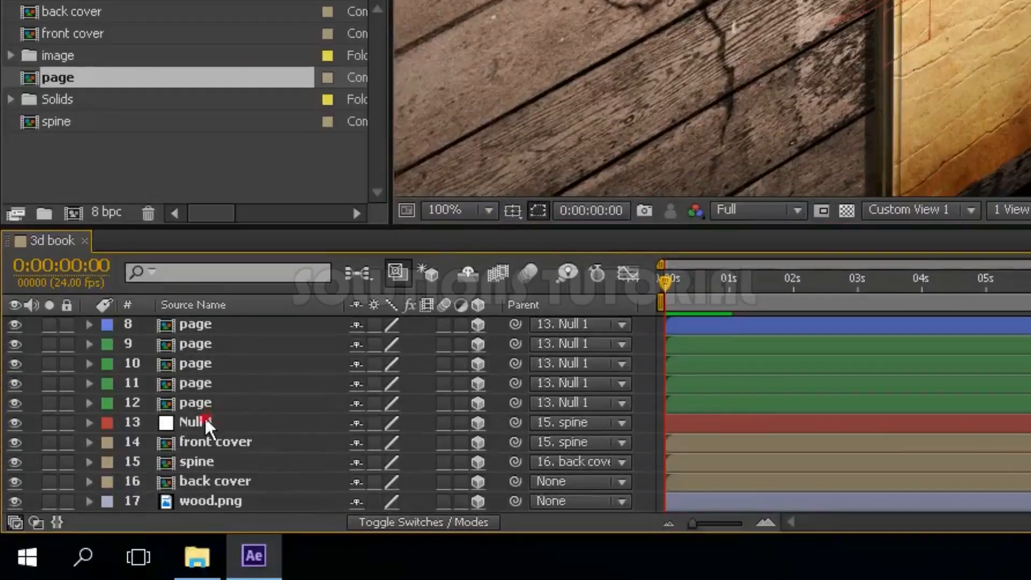
click(205, 419)
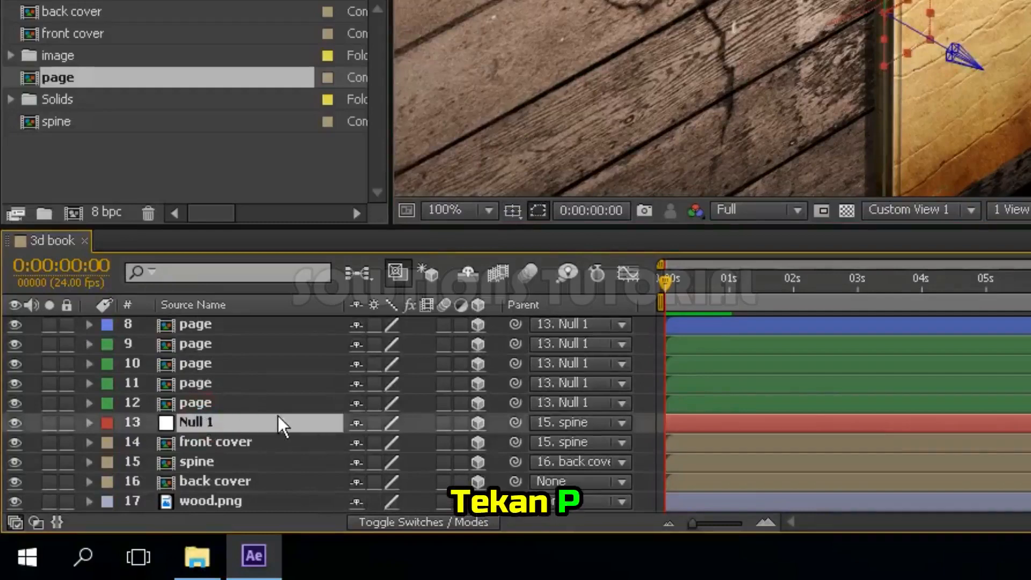
key(p)
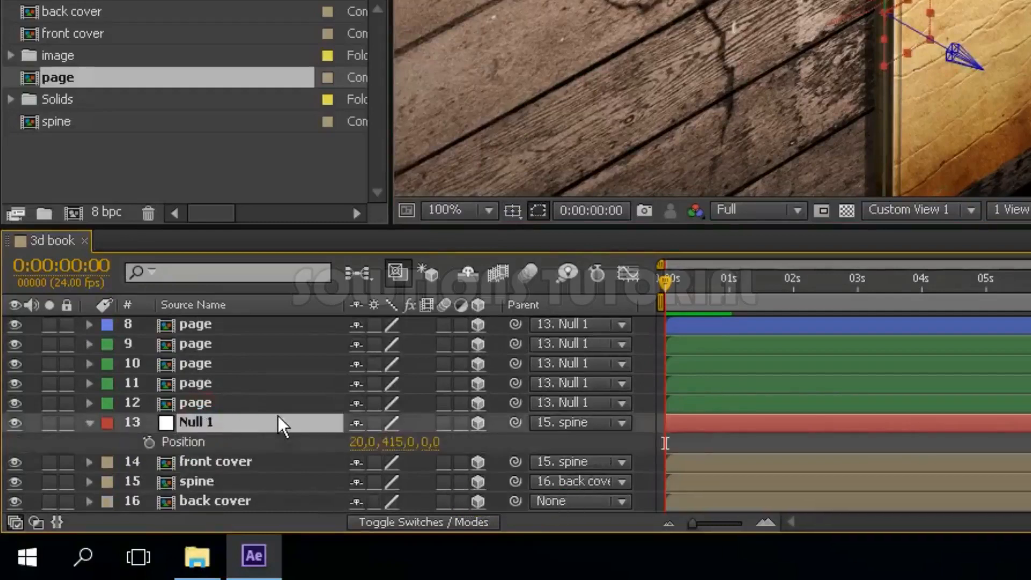
click(434, 442)
text(-4)
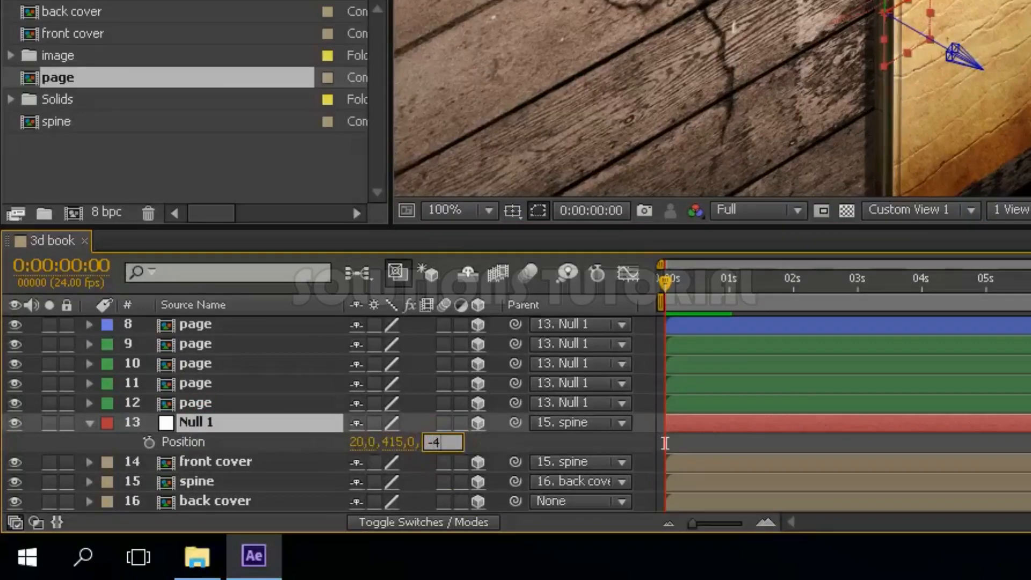
click(491, 440)
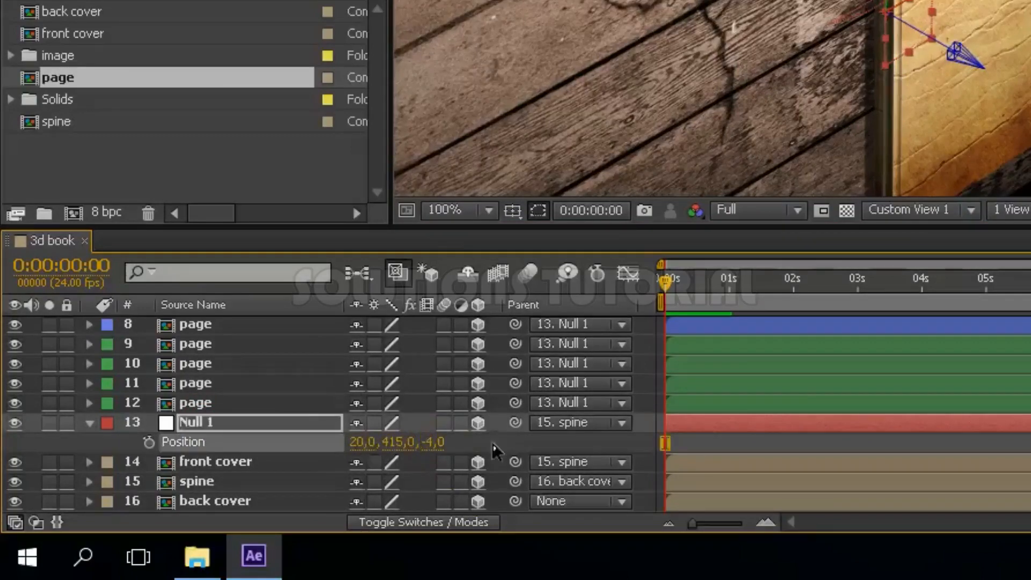
click(431, 442)
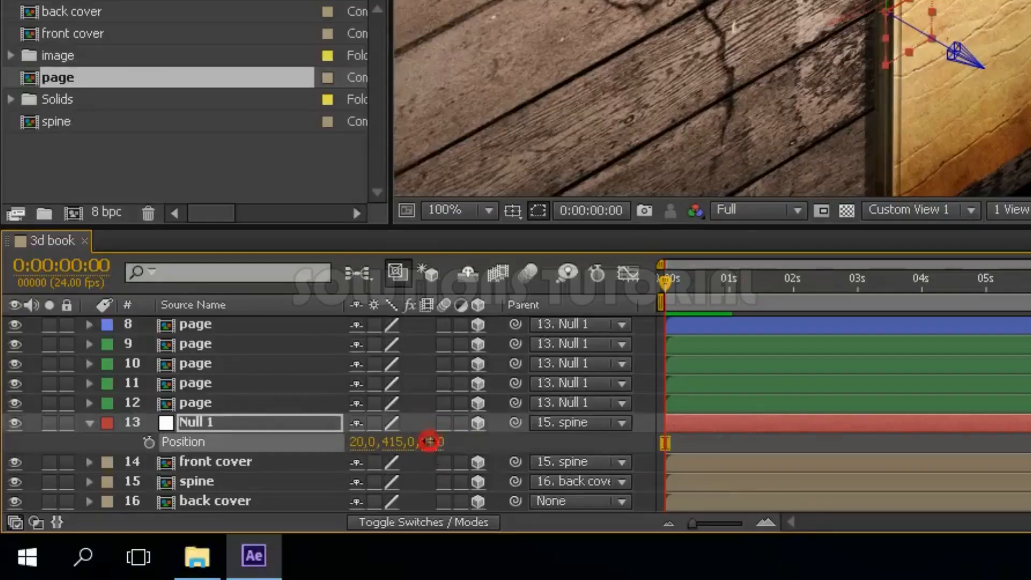
click(445, 444)
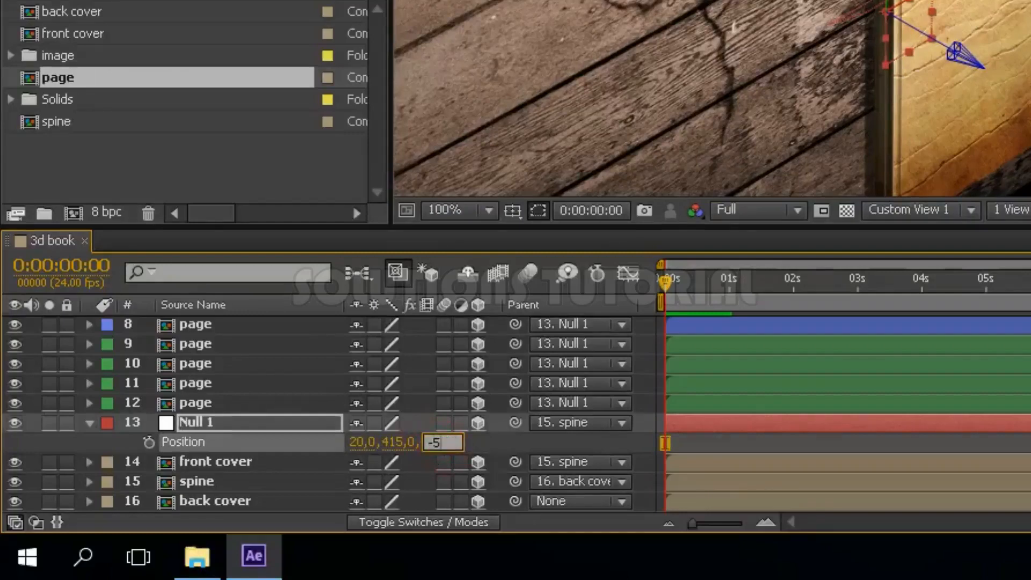
key(Return)
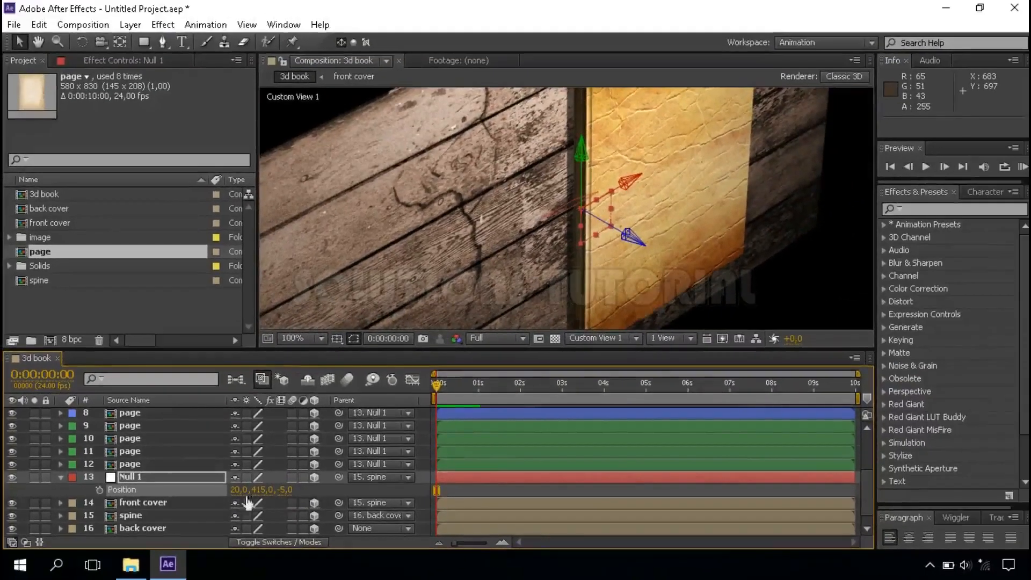
click(61, 477)
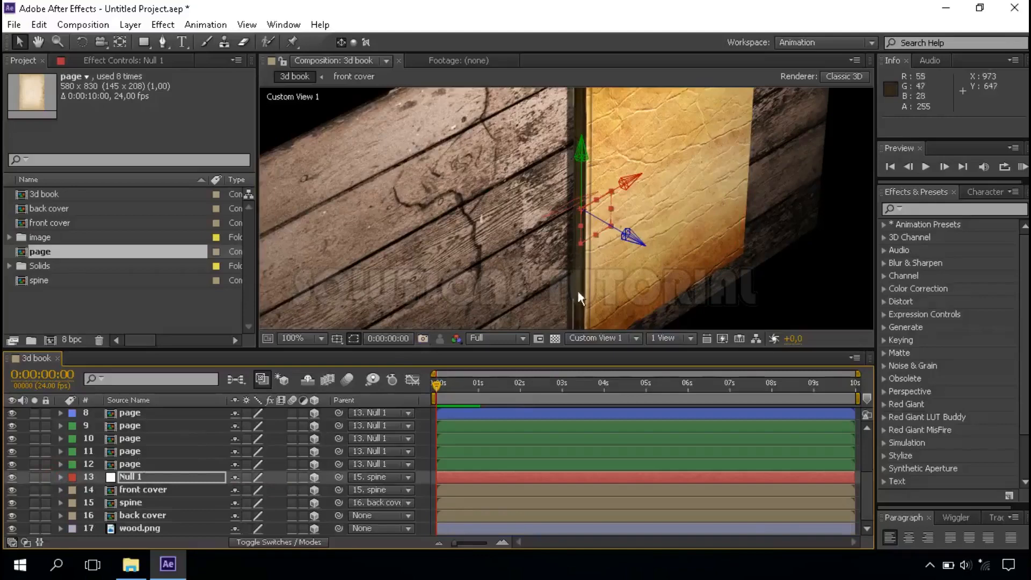
- Return the composition view to Quarter resolution and Fit magnification
click(483, 339)
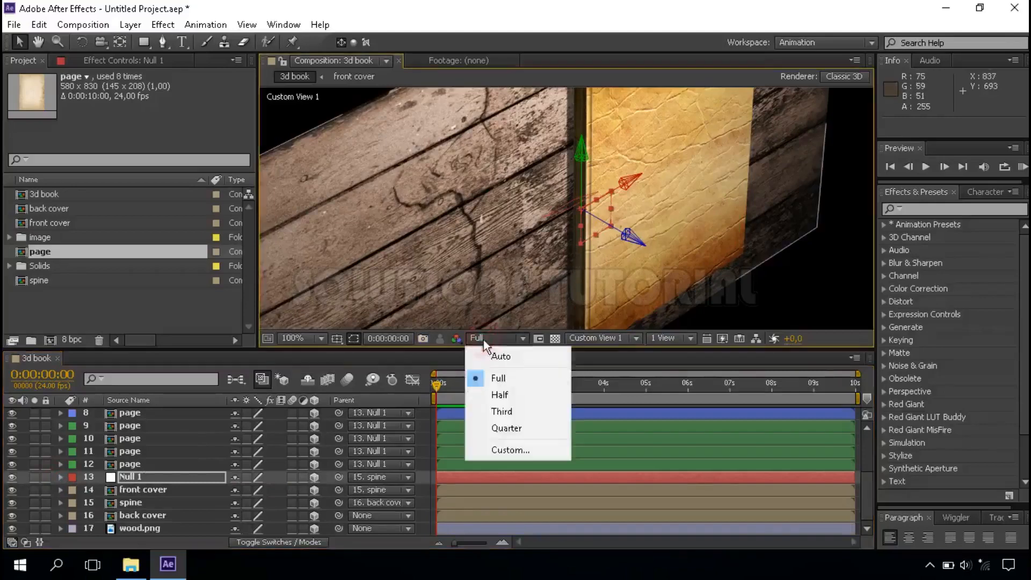
click(487, 428)
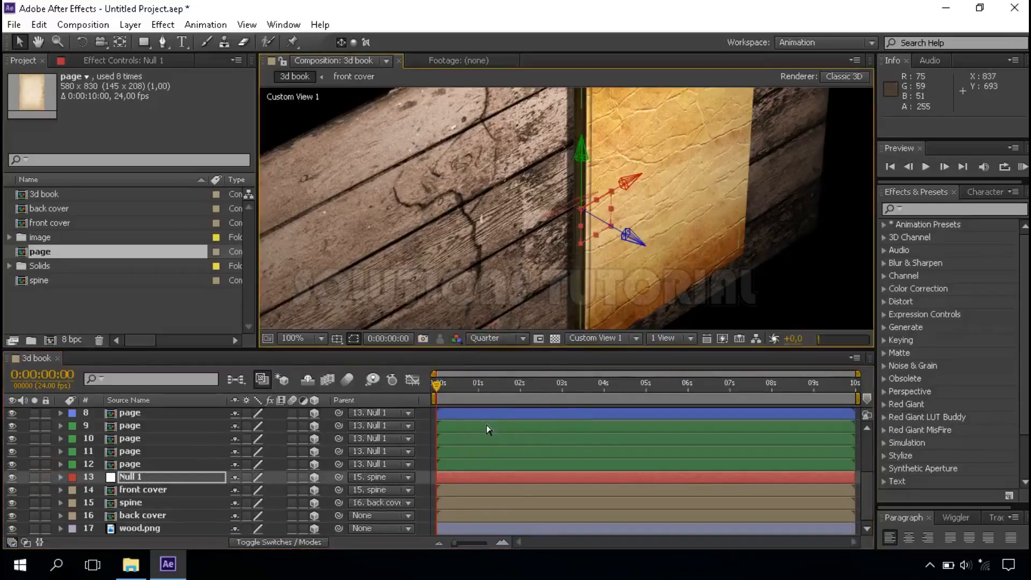
click(317, 340)
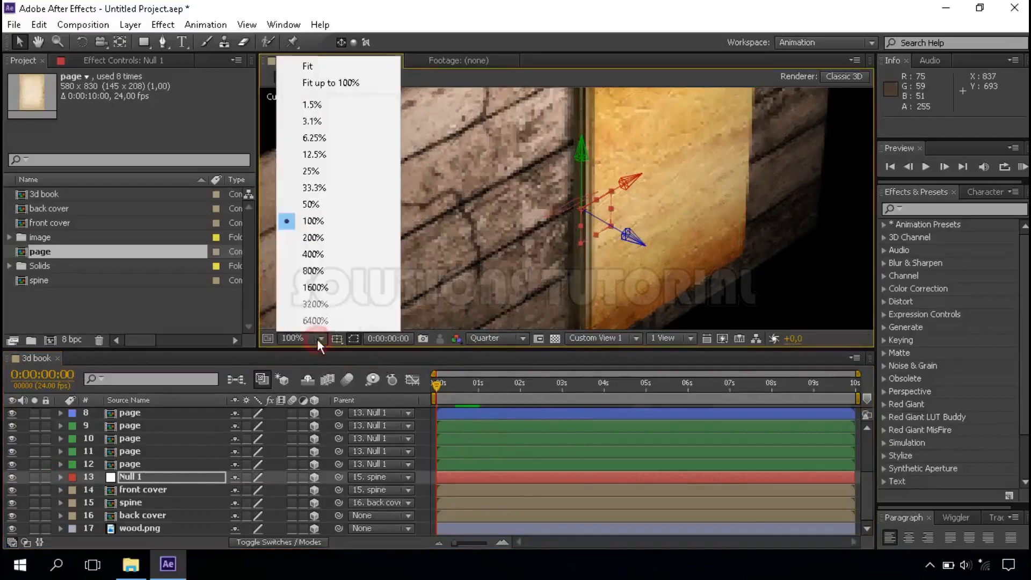
click(320, 67)
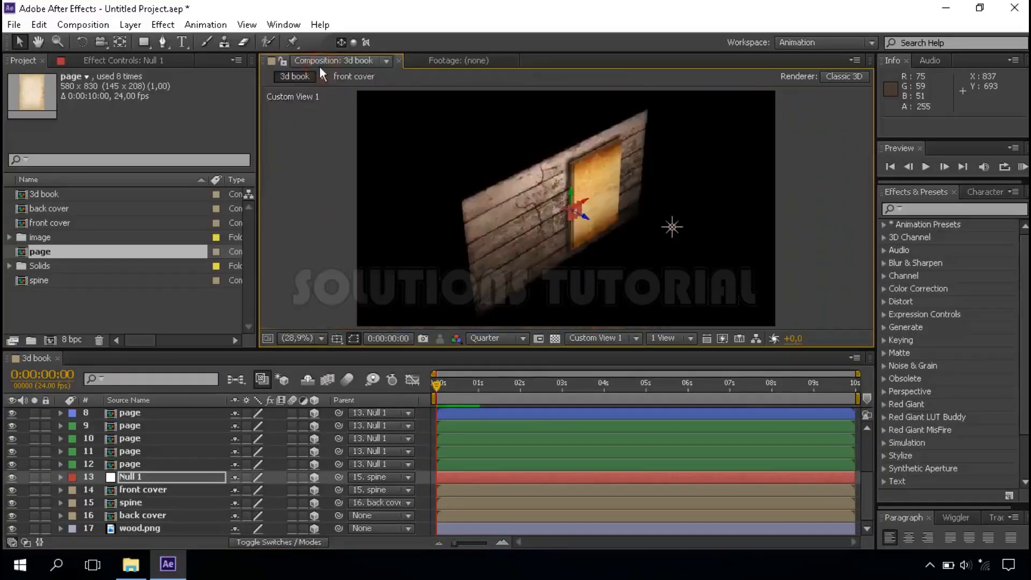
- Switch the 3D view to Active Camera and start a RAM preview of the book animation
click(591, 338)
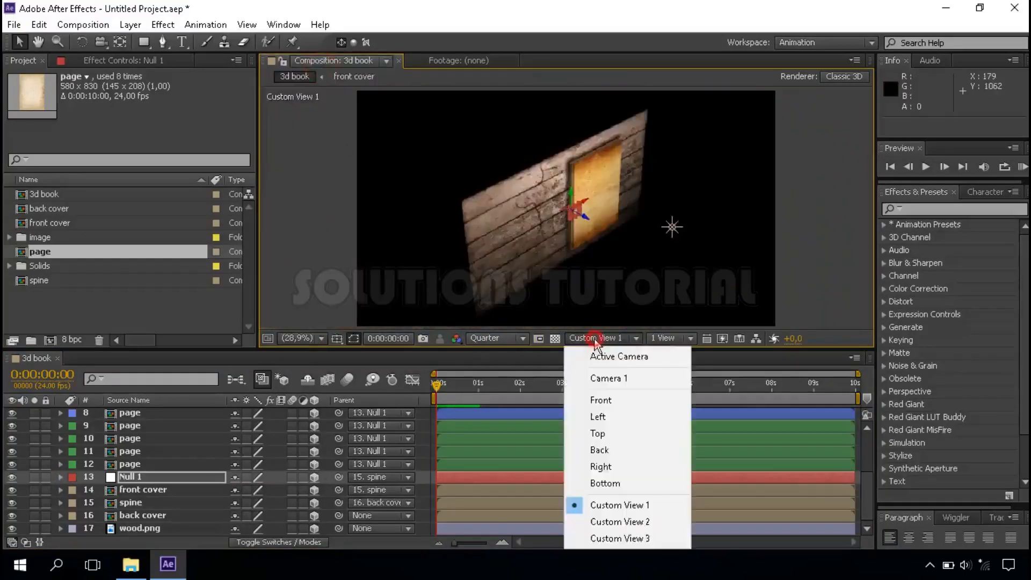
click(590, 357)
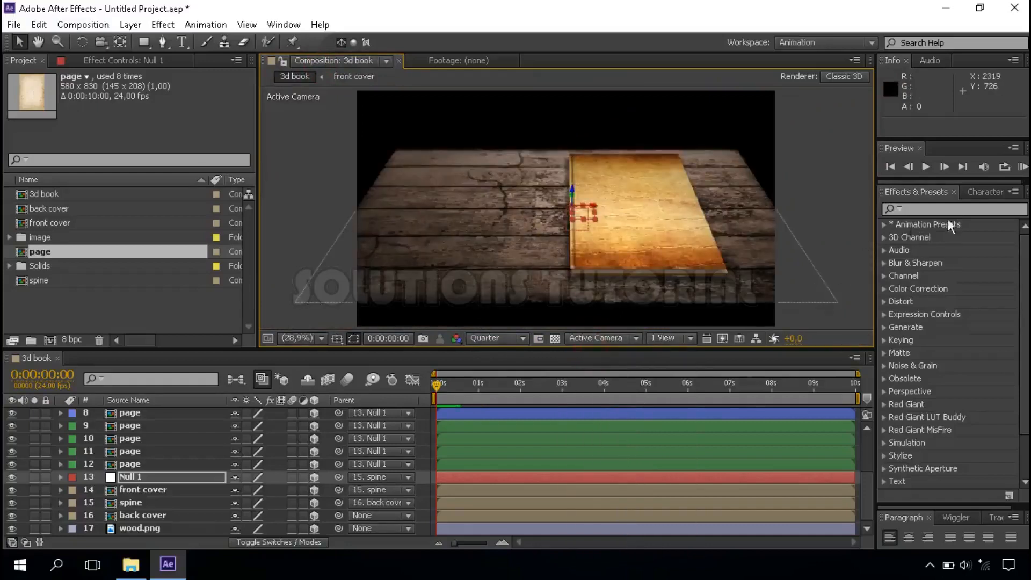
click(1022, 168)
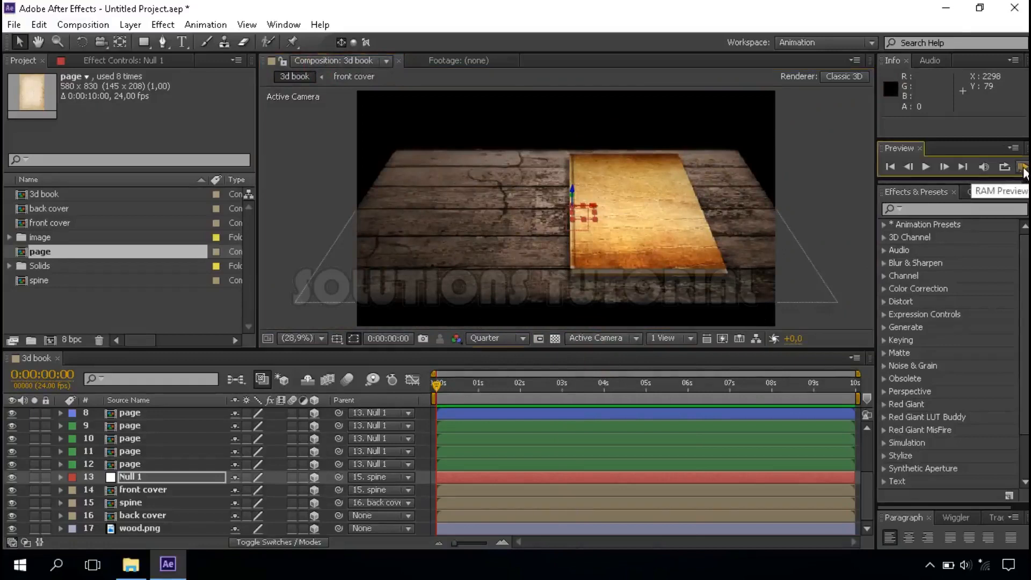